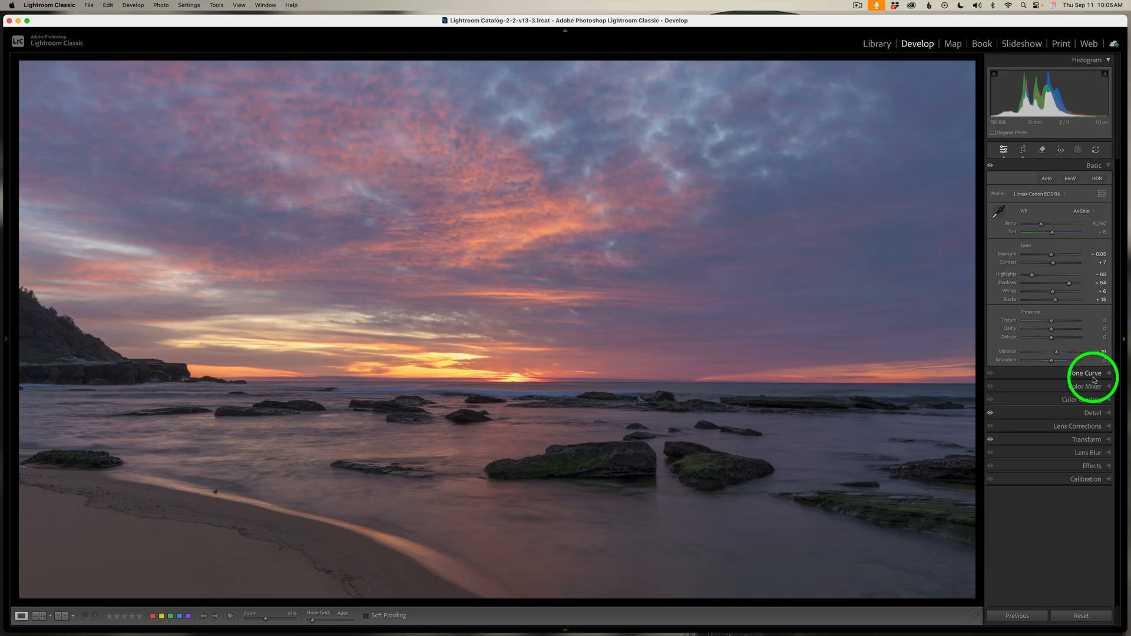
Review the sunset photo's Detail, Lens Corrections, Transform and Crop & Straighten settings
click(1088, 414)
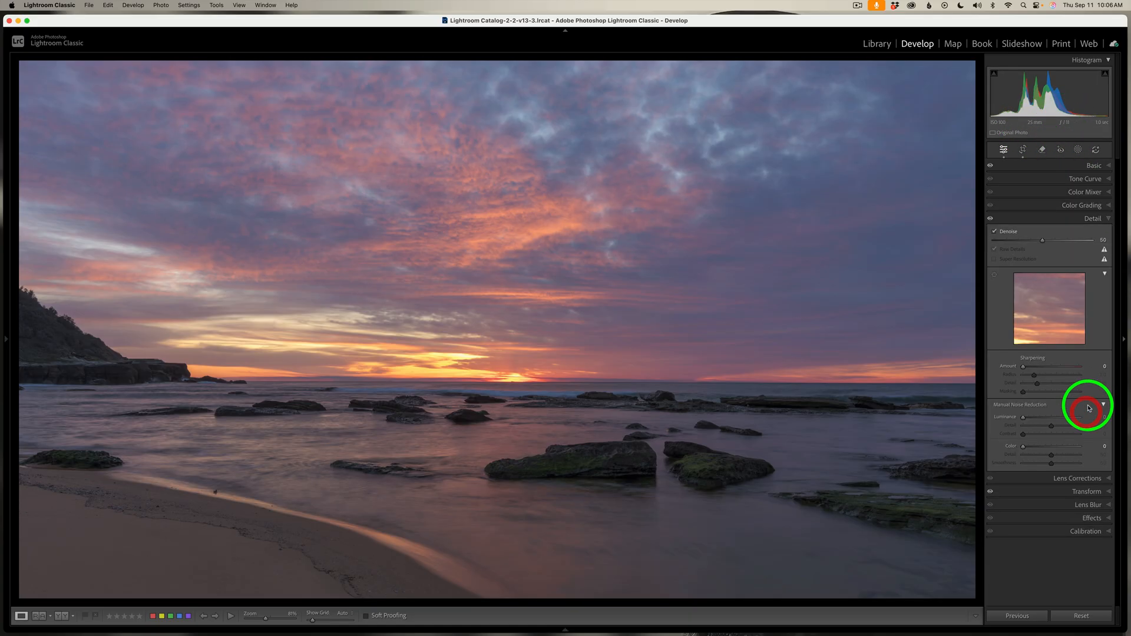
click(1046, 219)
click(1060, 233)
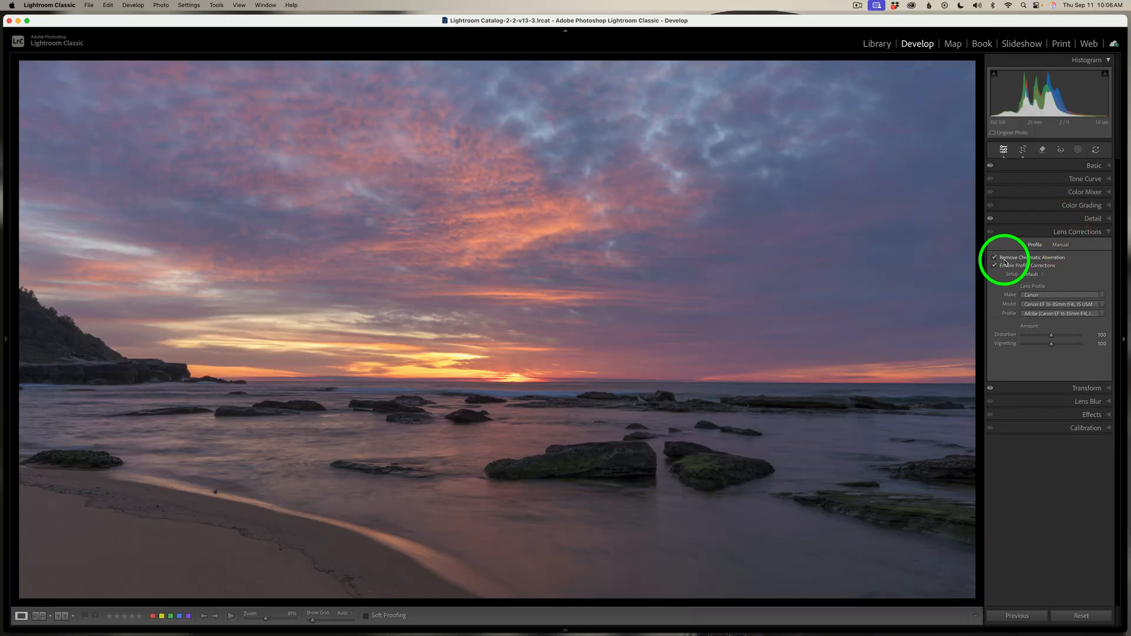
click(1035, 233)
click(1038, 245)
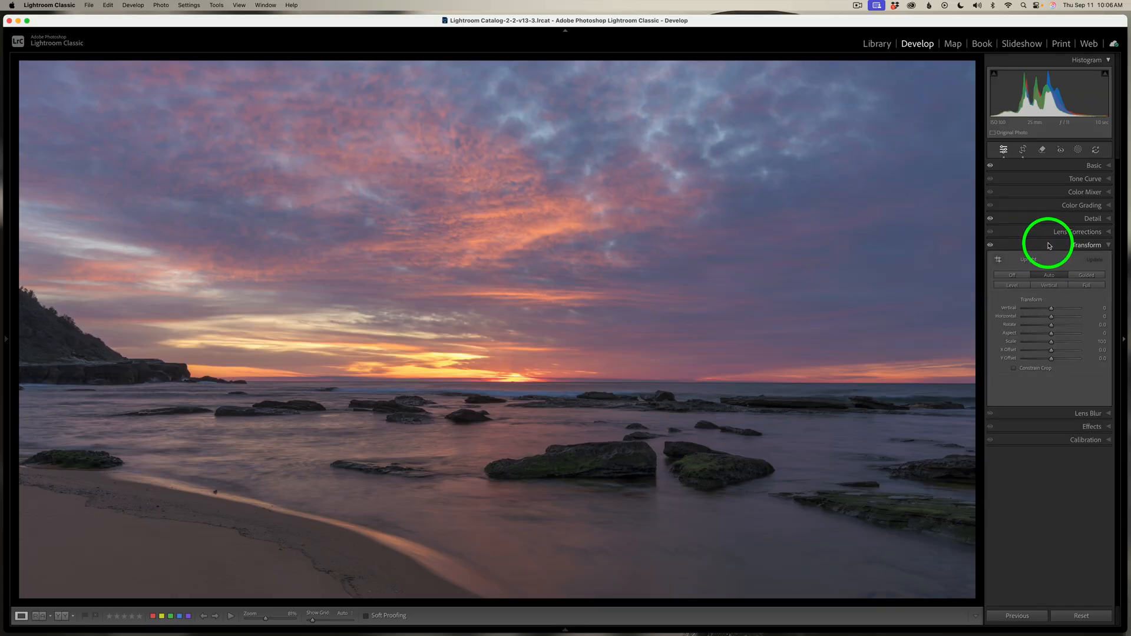
click(1049, 246)
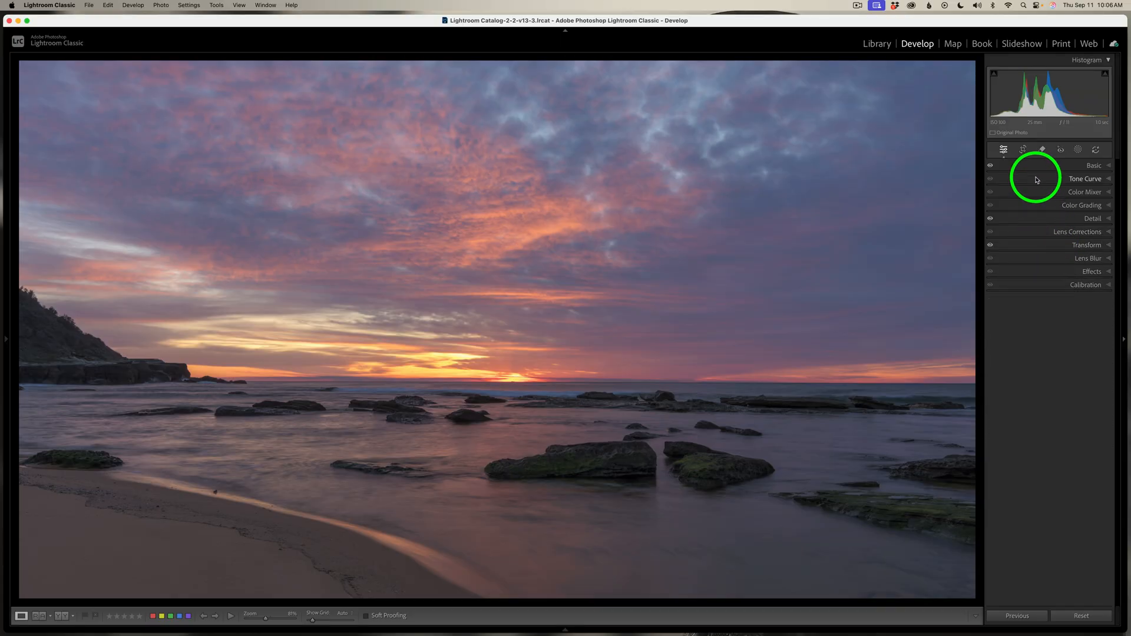
click(1023, 149)
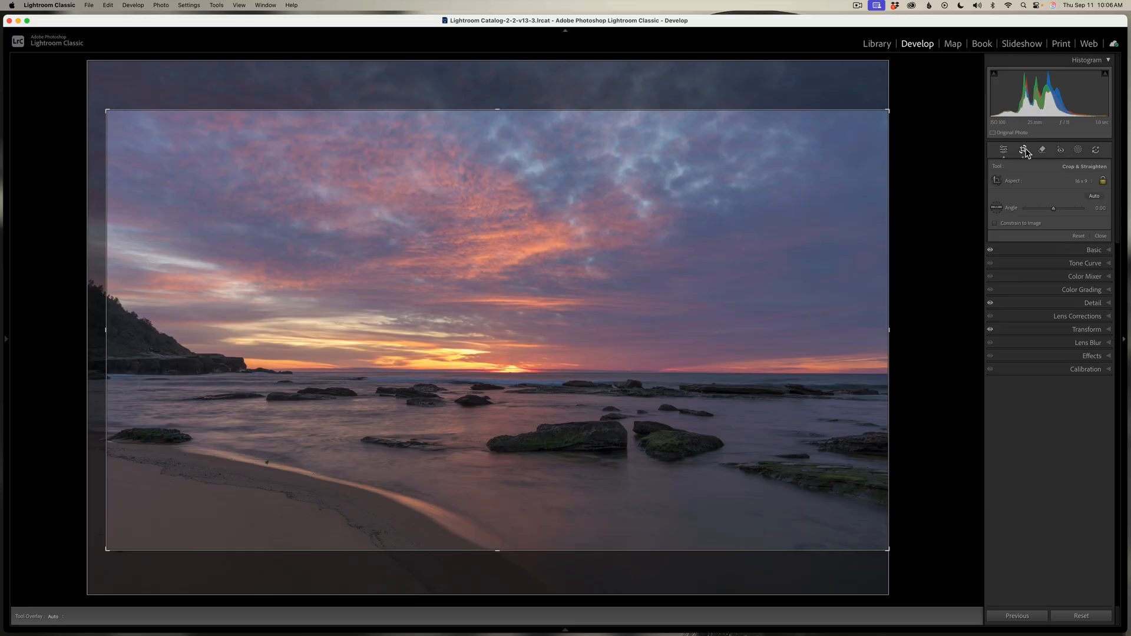
click(1025, 151)
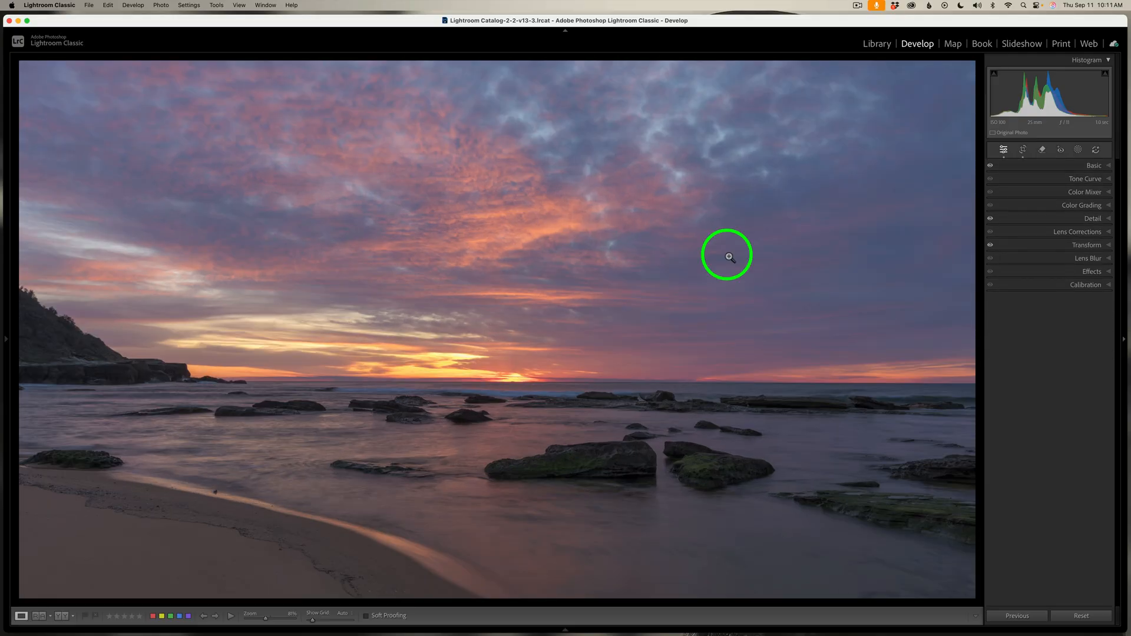
Send the sunset seascape from Lightroom Classic to Adobe Photoshop 2025 for editing
right_click(728, 253)
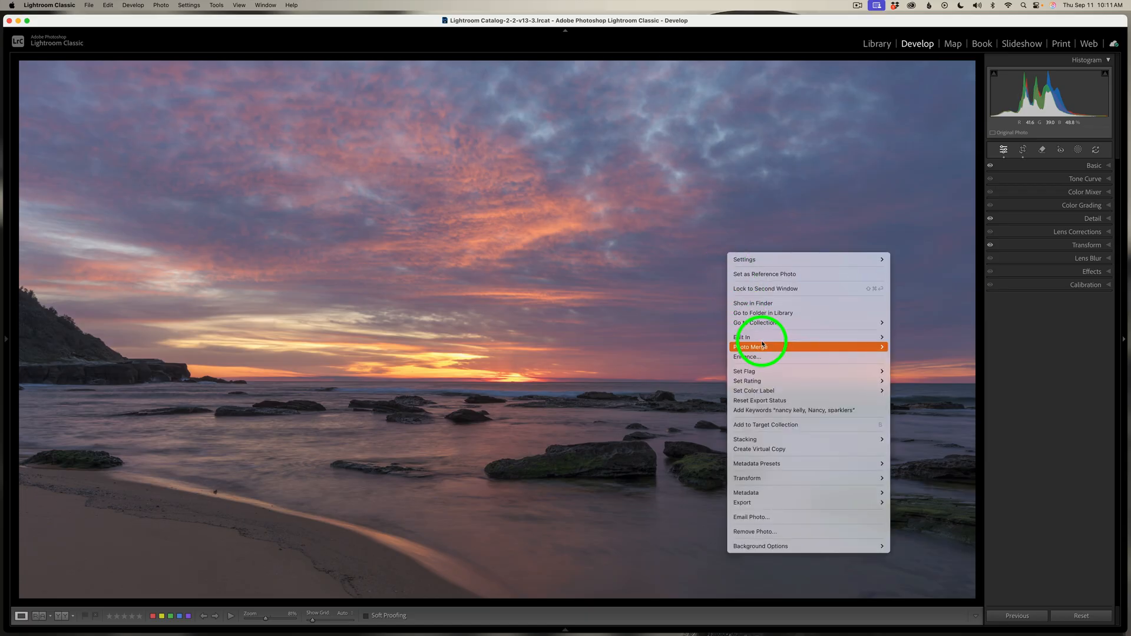
mouse_move(768, 337)
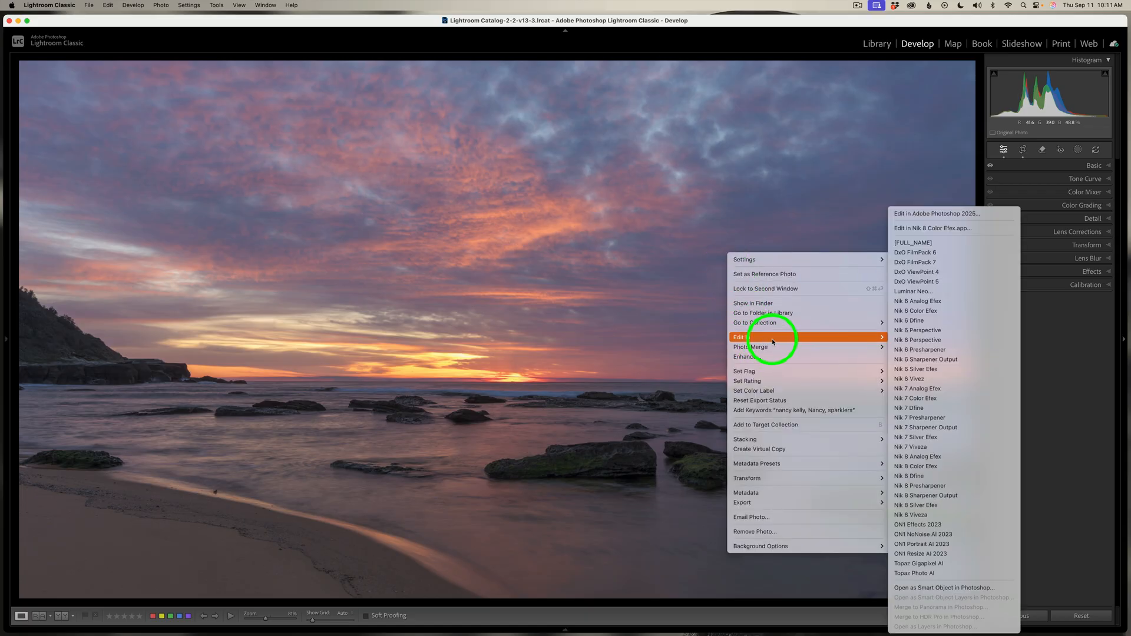
click(948, 214)
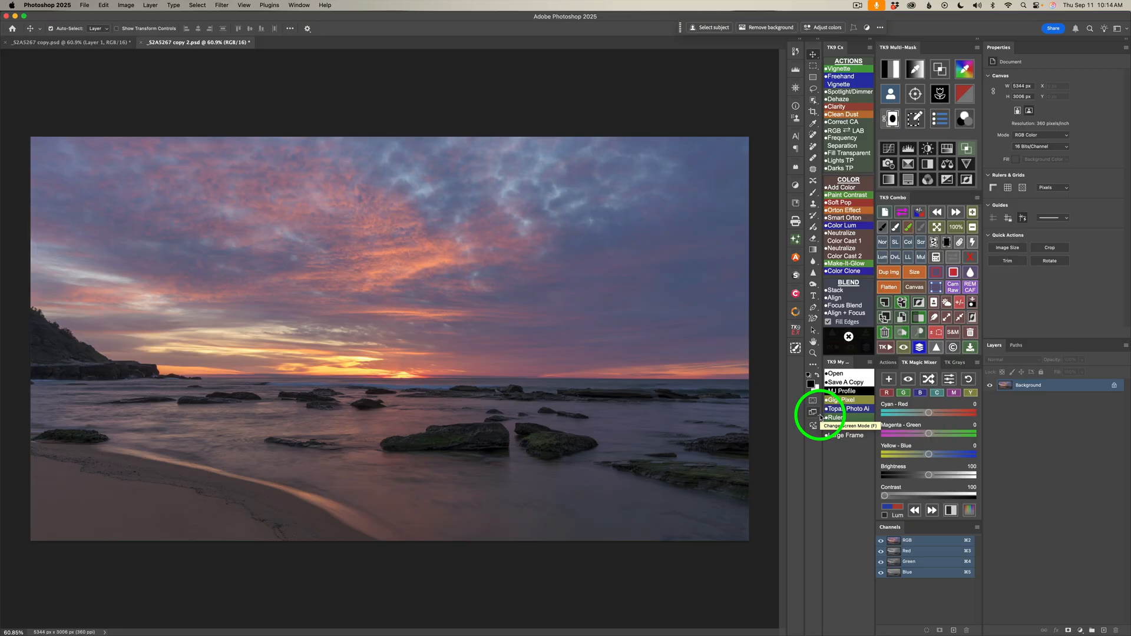
Run the B and C Landscape action to add masked curves layers for the sky and the foreground
click(888, 363)
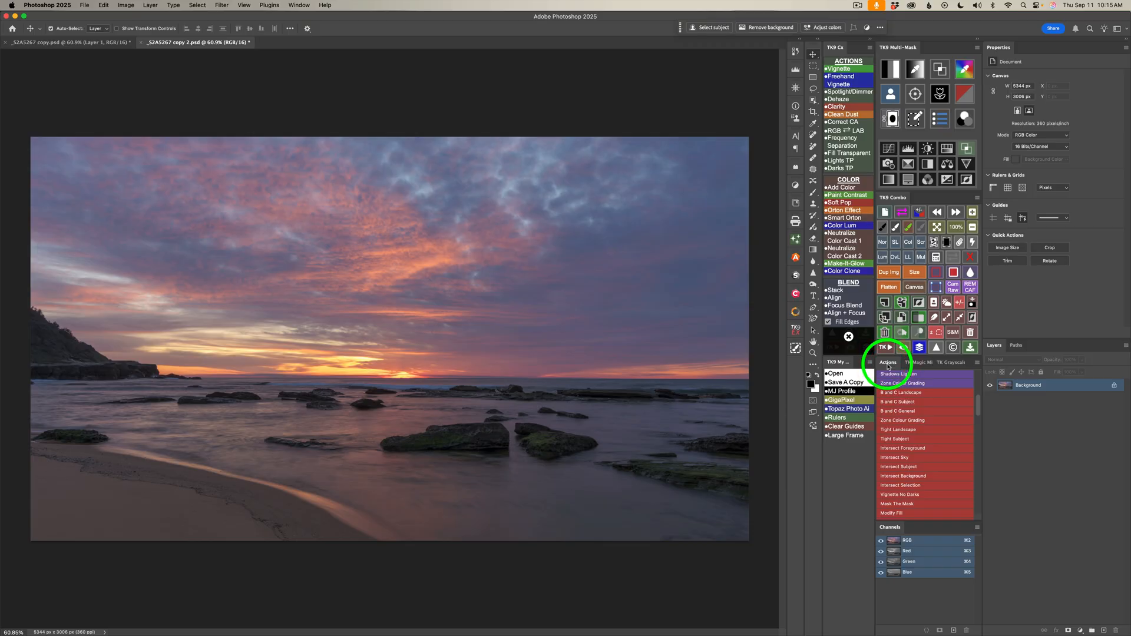
click(924, 395)
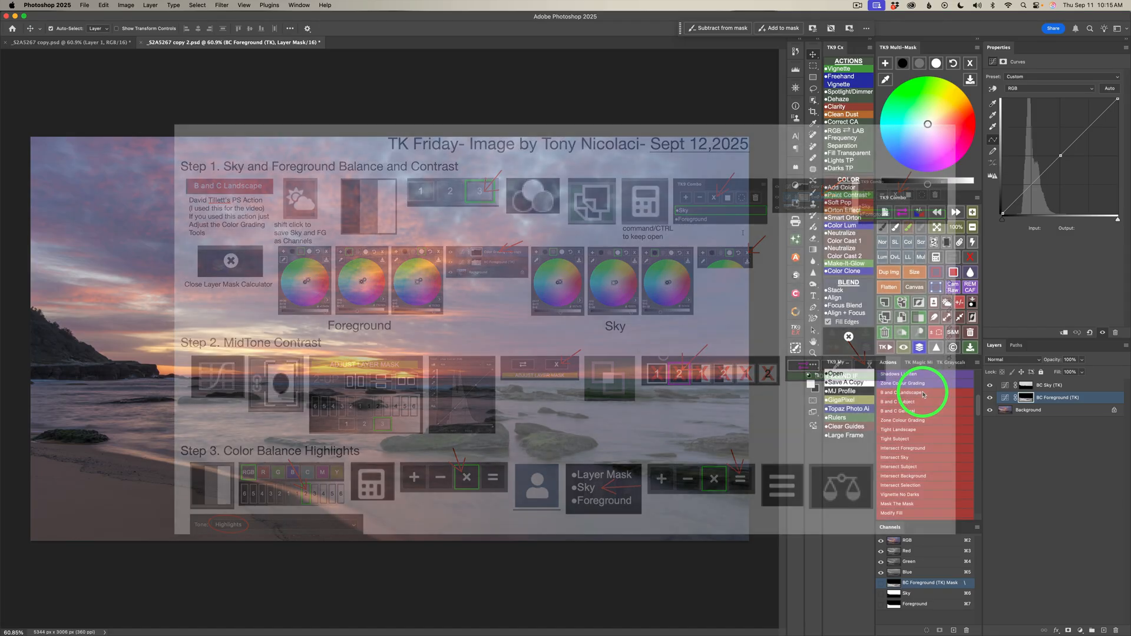
click(1012, 403)
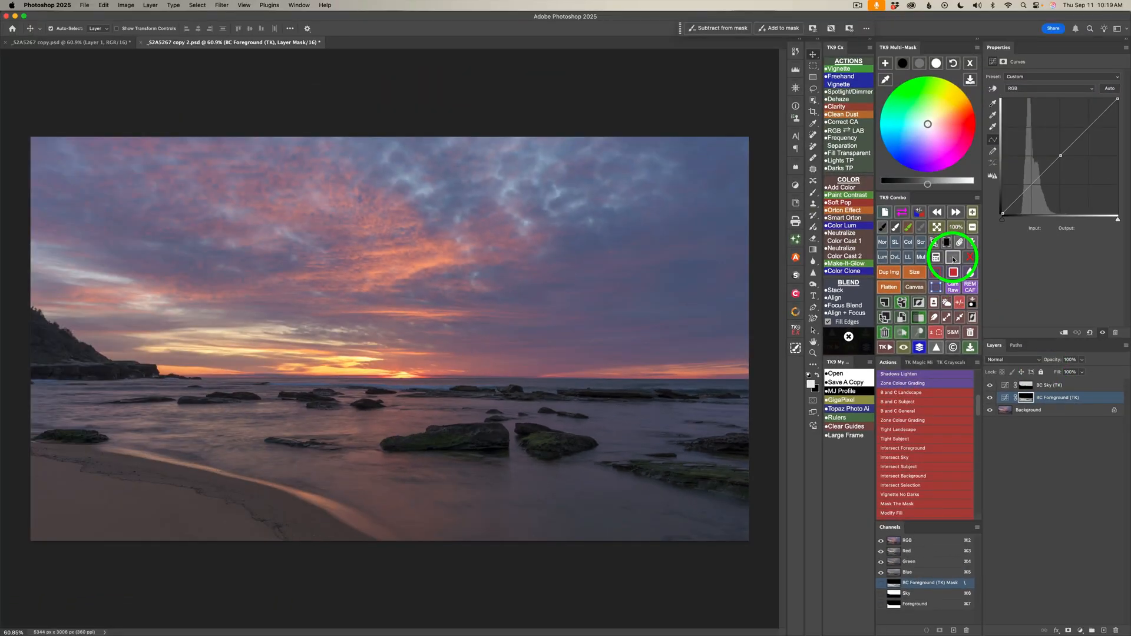
Inspect the foreground and sky layer masks in grayscale, and return to the normal image view with the foreground layer selected
click(953, 259)
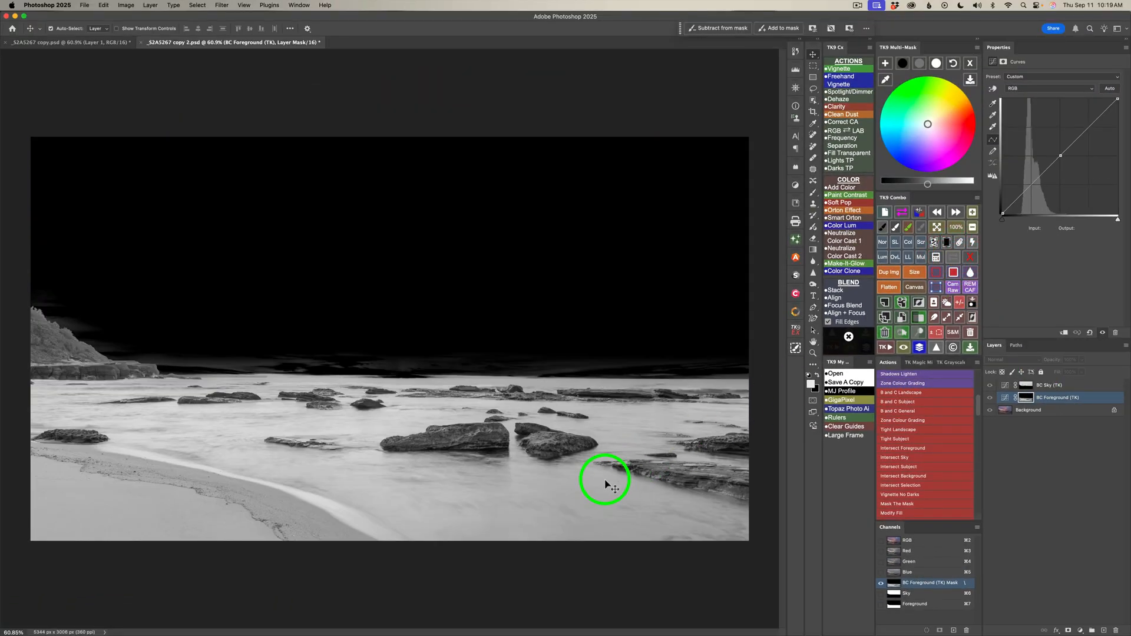
click(1028, 386)
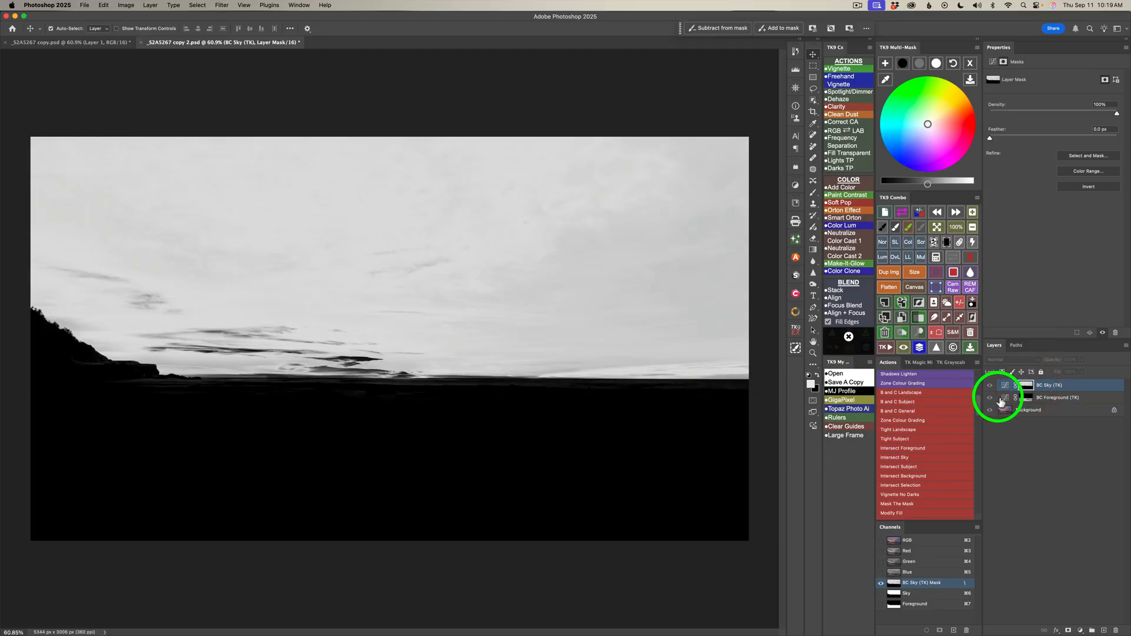
alt+click(1029, 399)
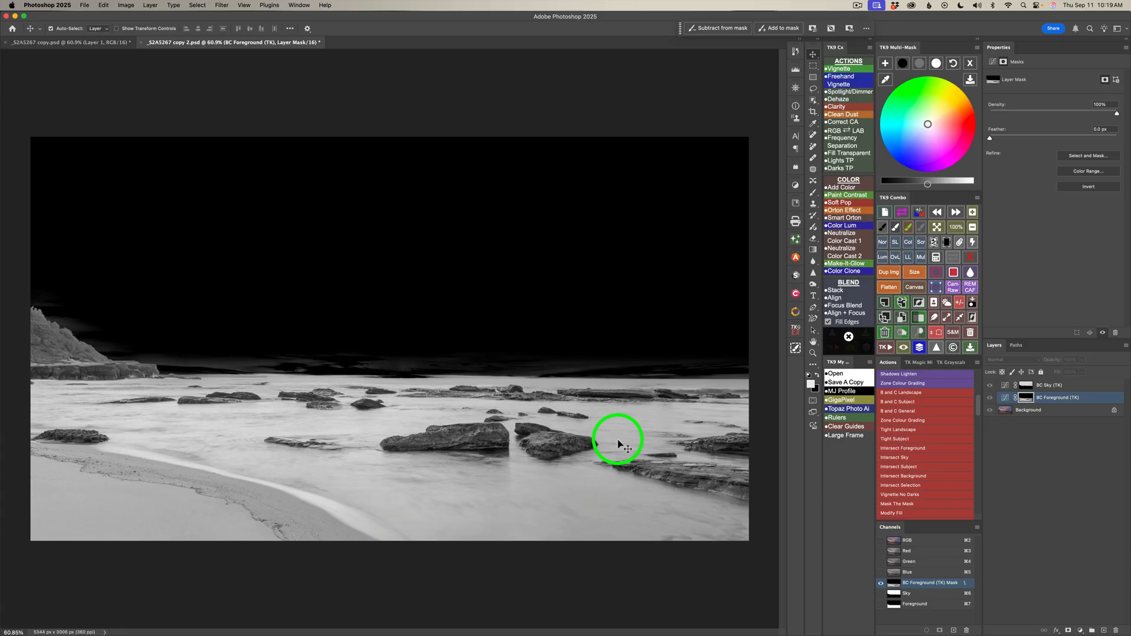
click(953, 258)
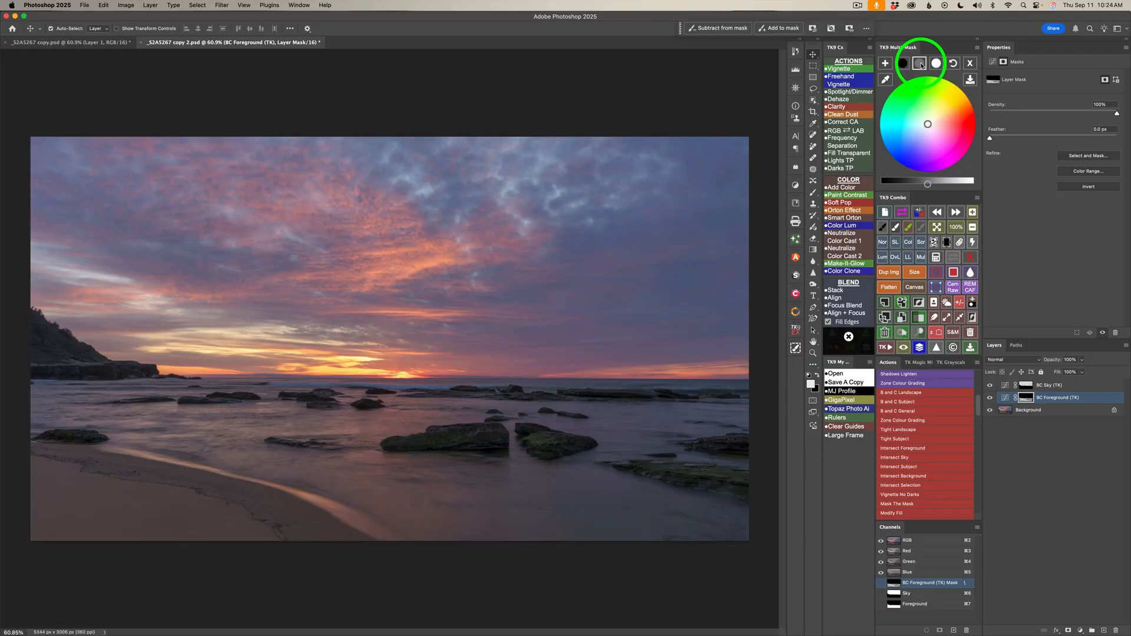
Brighten the BC Foreground layer's midtones to 56 and warm them with hue 36 and saturation 16
click(920, 64)
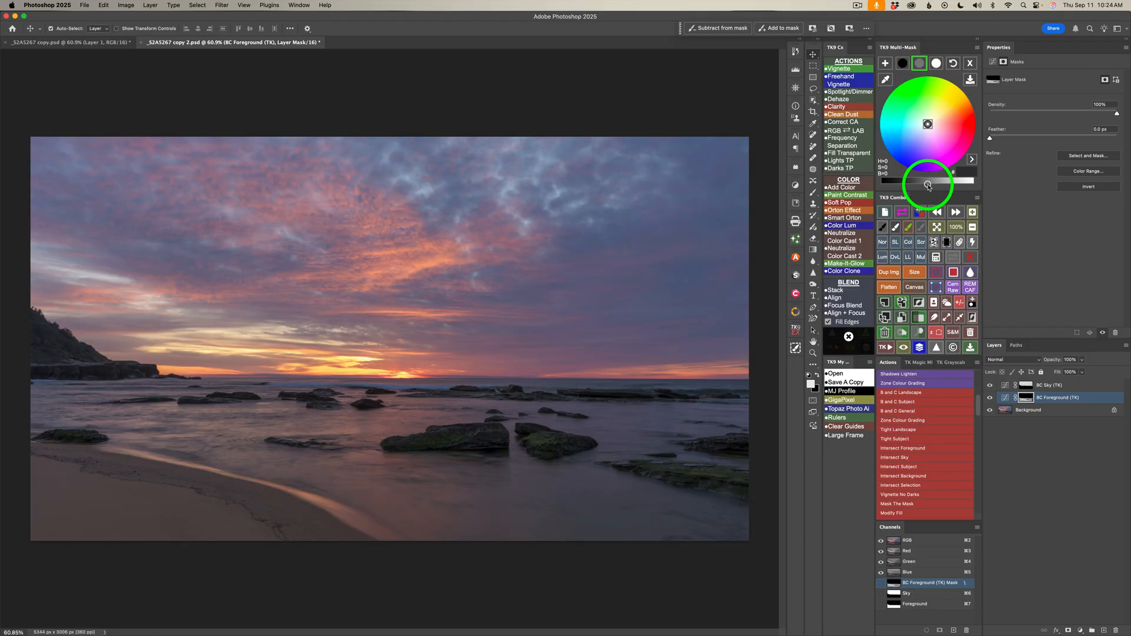
click(940, 184)
drag(940, 184, 967, 186)
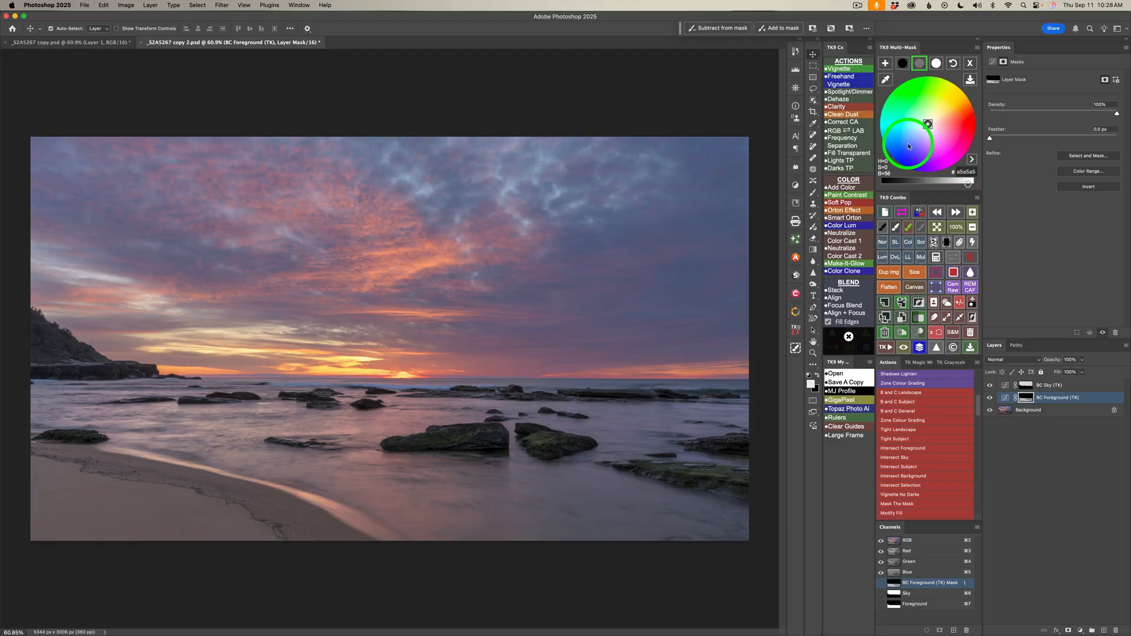
click(935, 120)
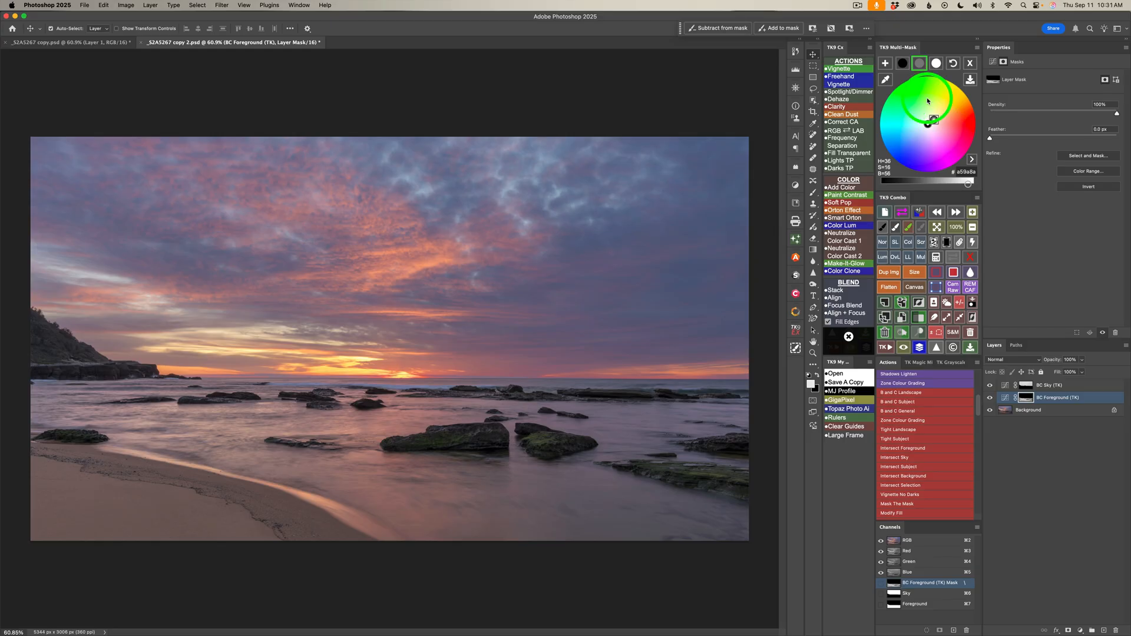
Set the BC Foreground layer's shadows brightness to -12 and highlights brightness to 46, comparing the image with the layer off and on
click(903, 63)
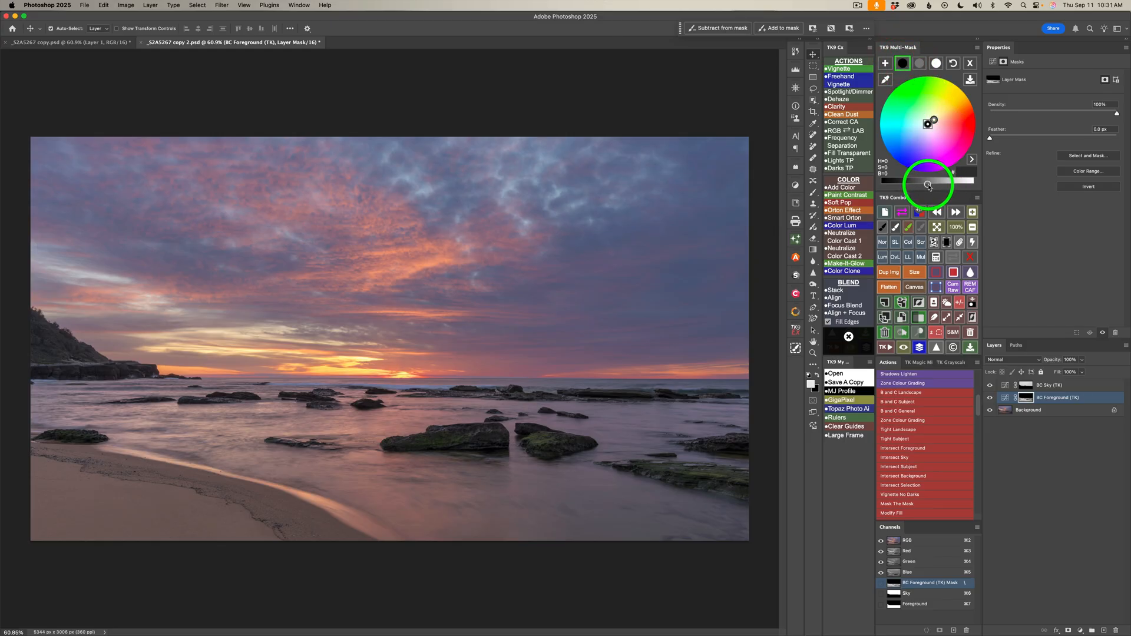
drag(929, 187, 920, 187)
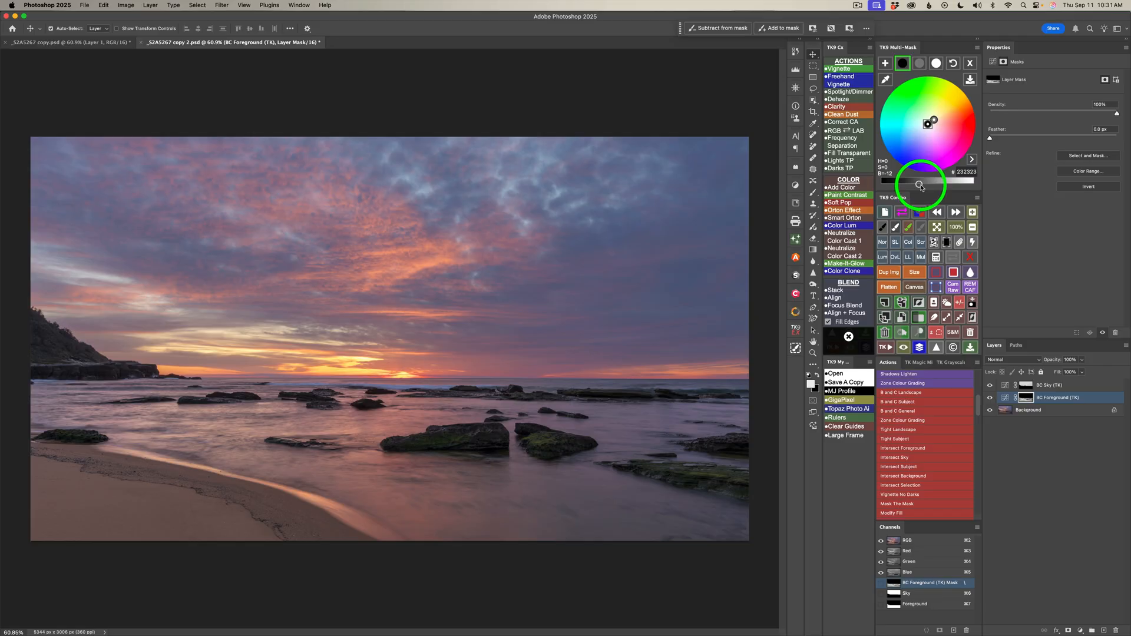
click(936, 63)
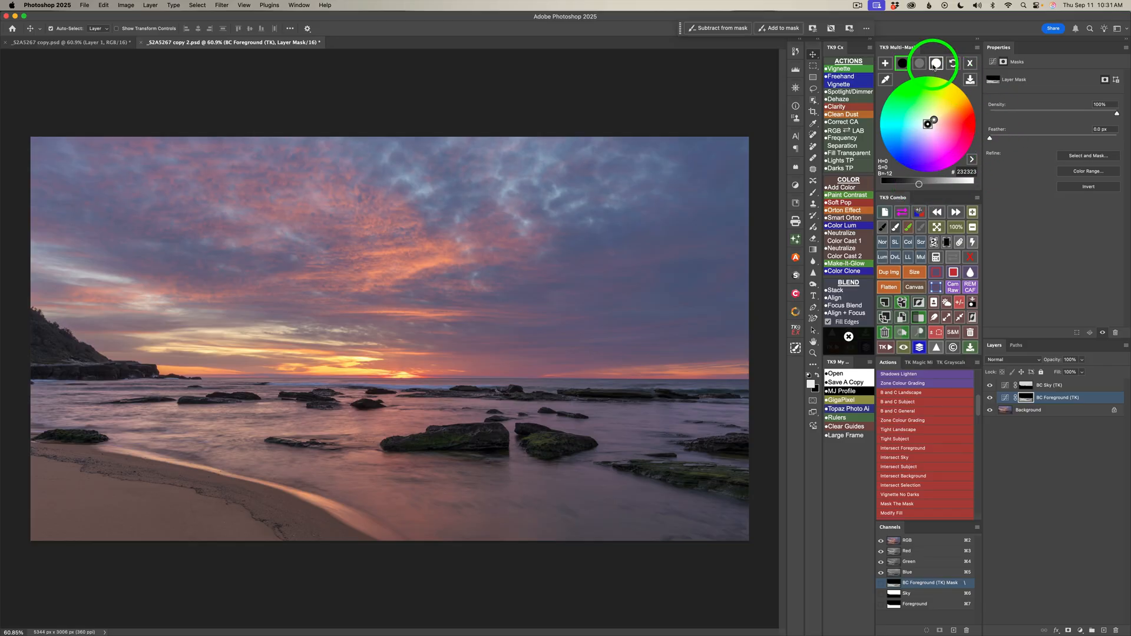
click(952, 124)
click(938, 182)
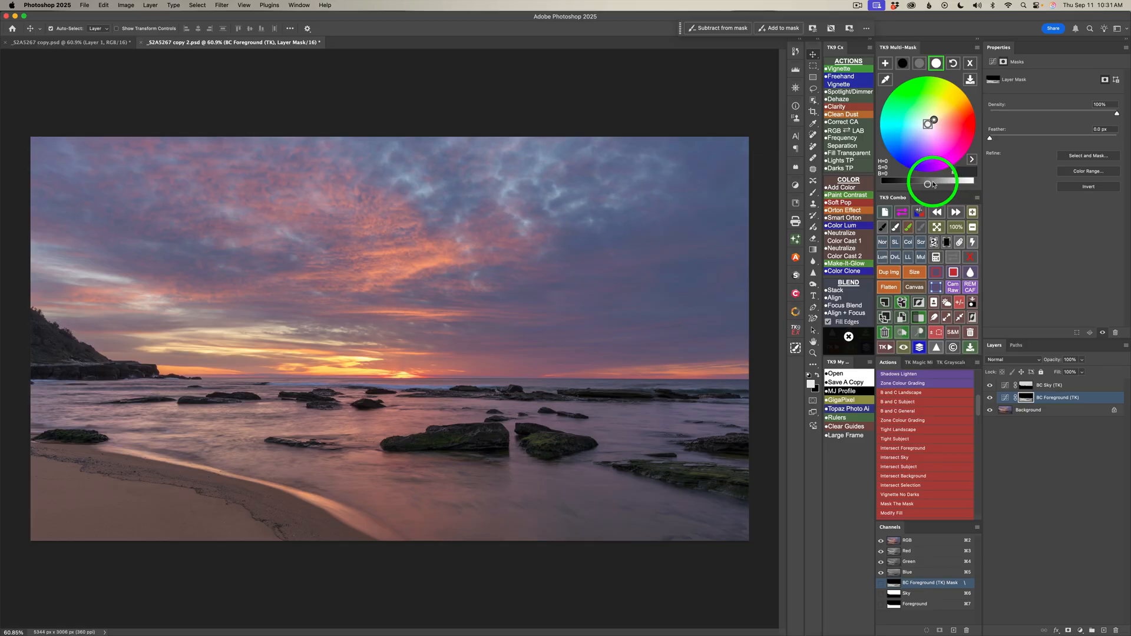
drag(928, 184, 959, 185)
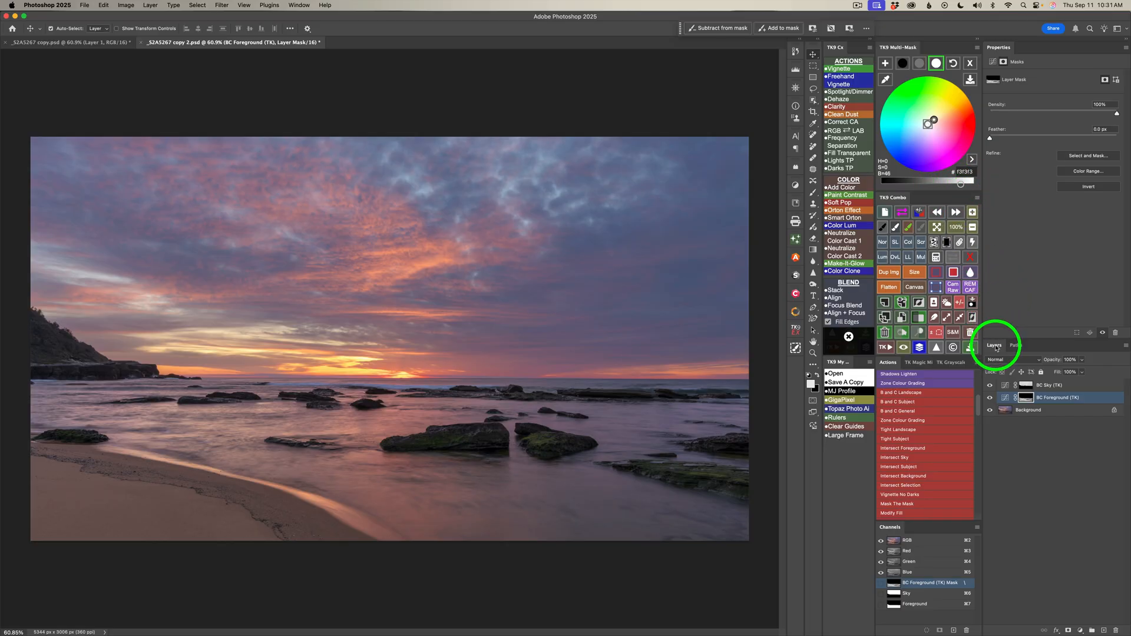
click(991, 398)
click(992, 399)
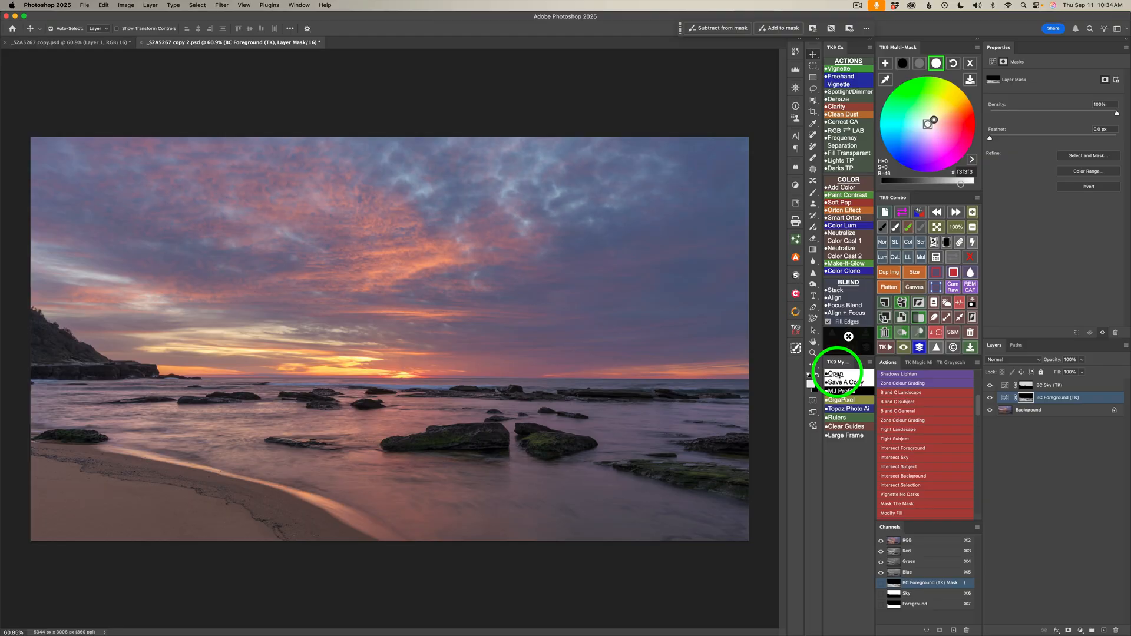
Select the BC Sky layer and raise its midtones brightness to 8
click(1071, 384)
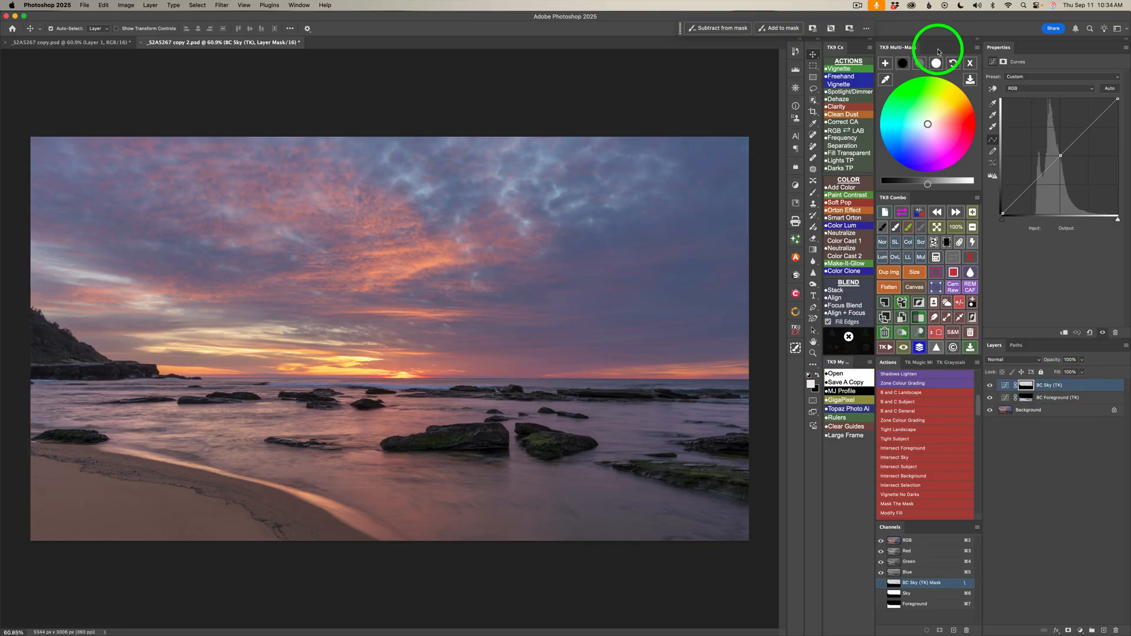
click(919, 63)
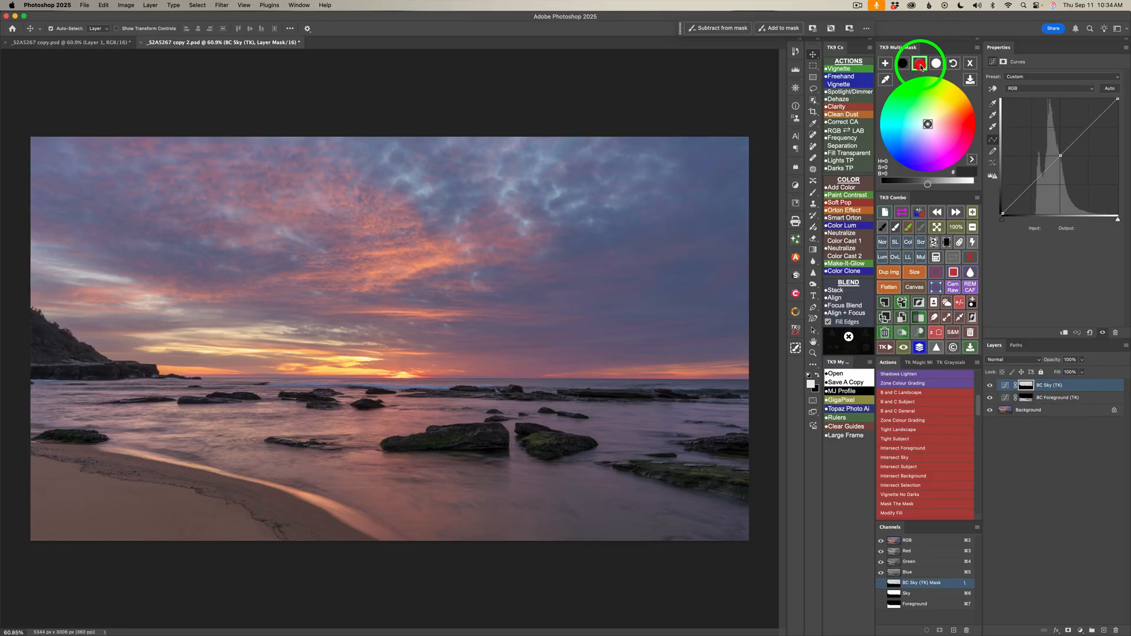
click(930, 184)
drag(932, 186, 934, 187)
click(934, 186)
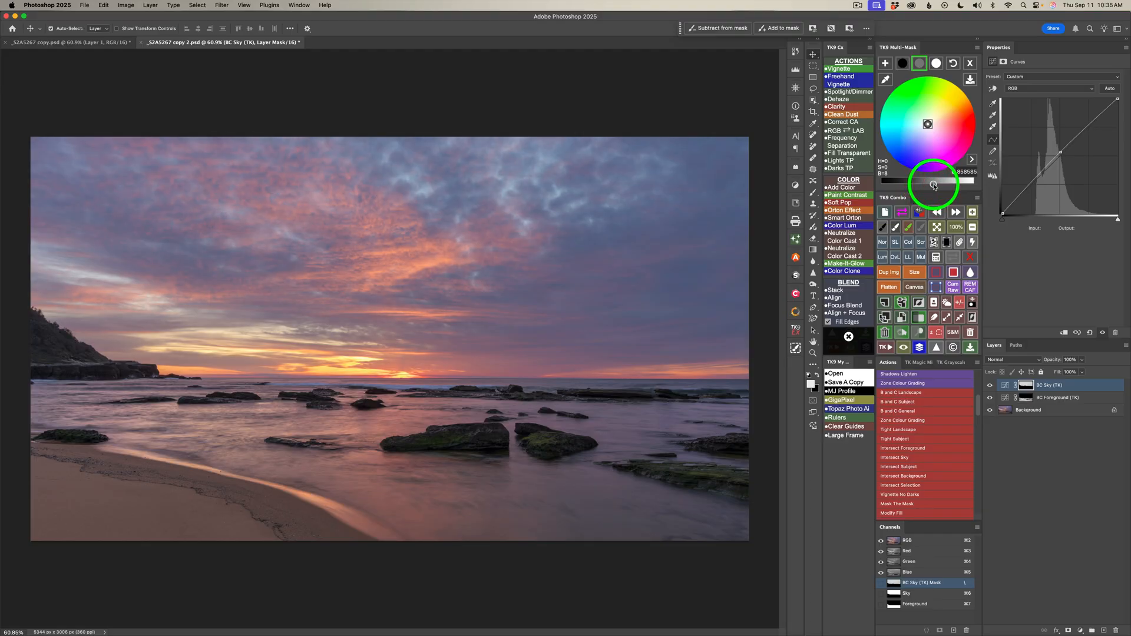
Set the BC Sky layer's highlights brightness to 49 and shadows brightness to -19, comparing the image with the layer off and on
click(939, 64)
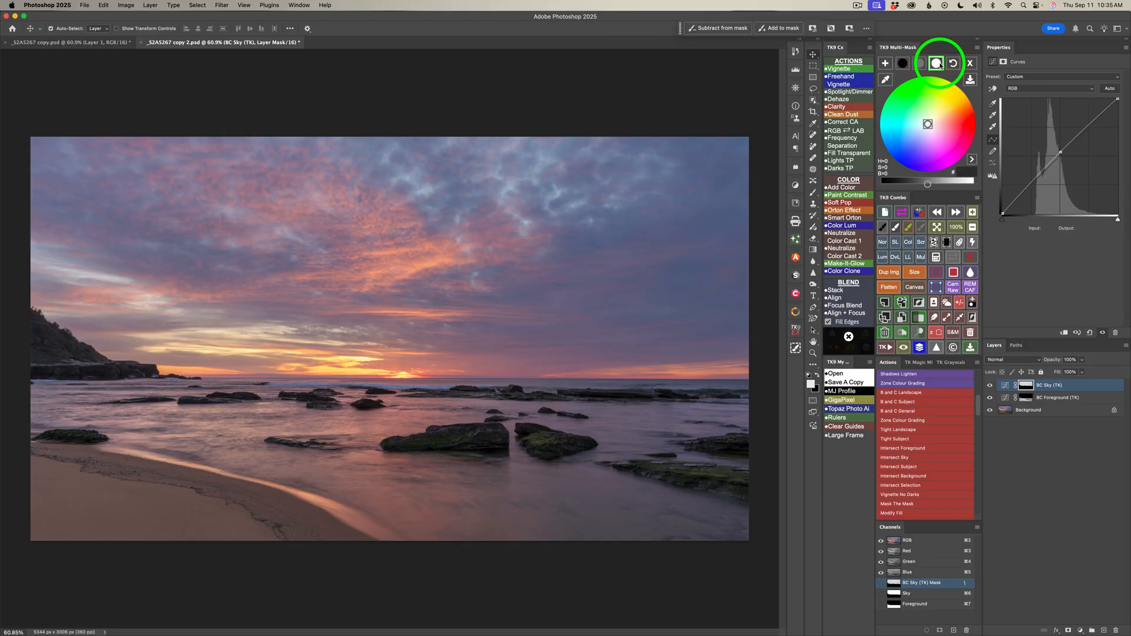
drag(928, 187, 964, 186)
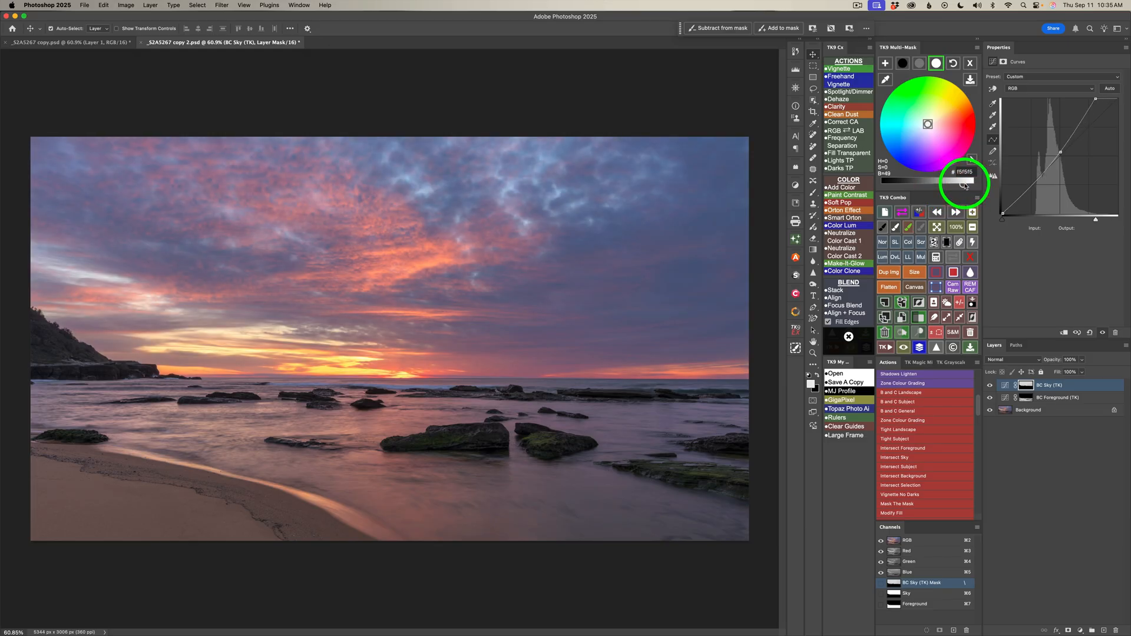
click(903, 63)
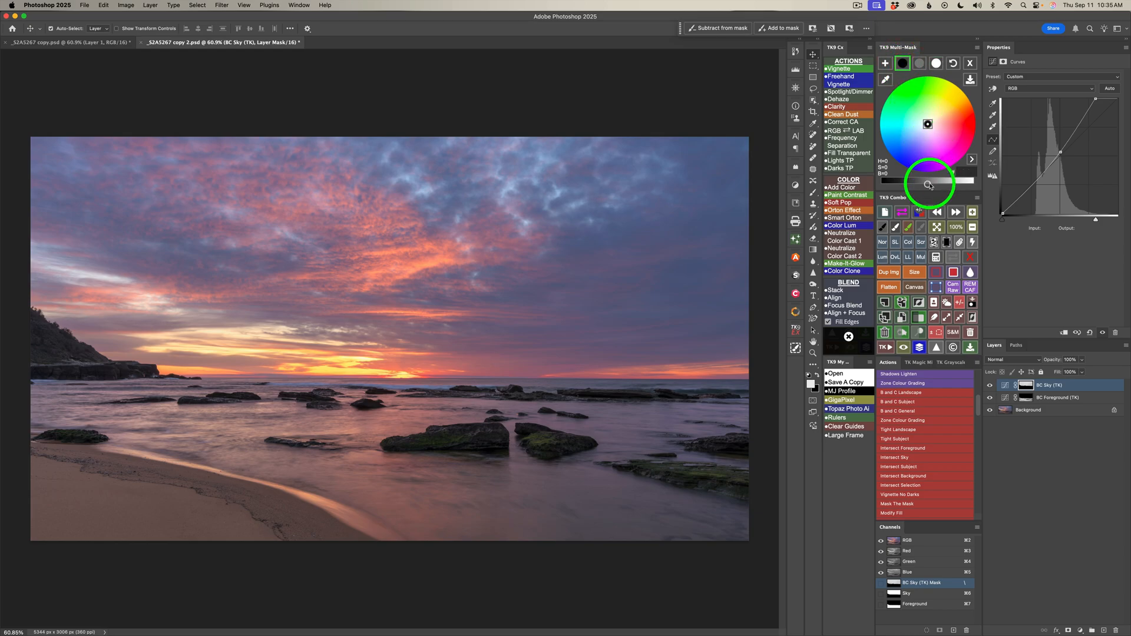
drag(927, 186, 914, 186)
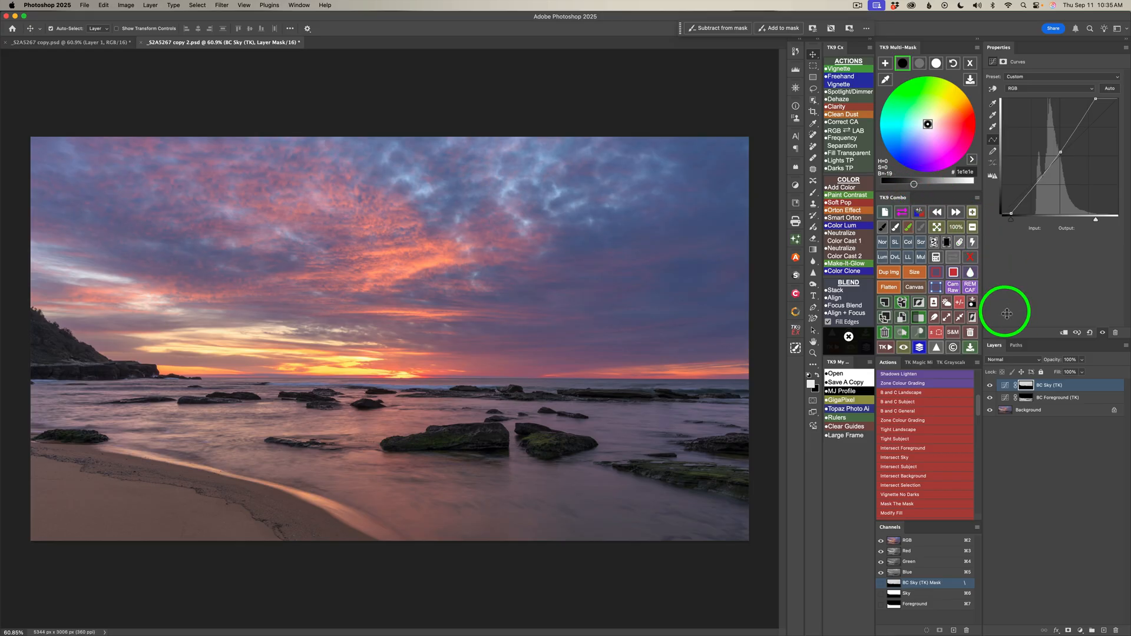
click(991, 387)
click(991, 387)
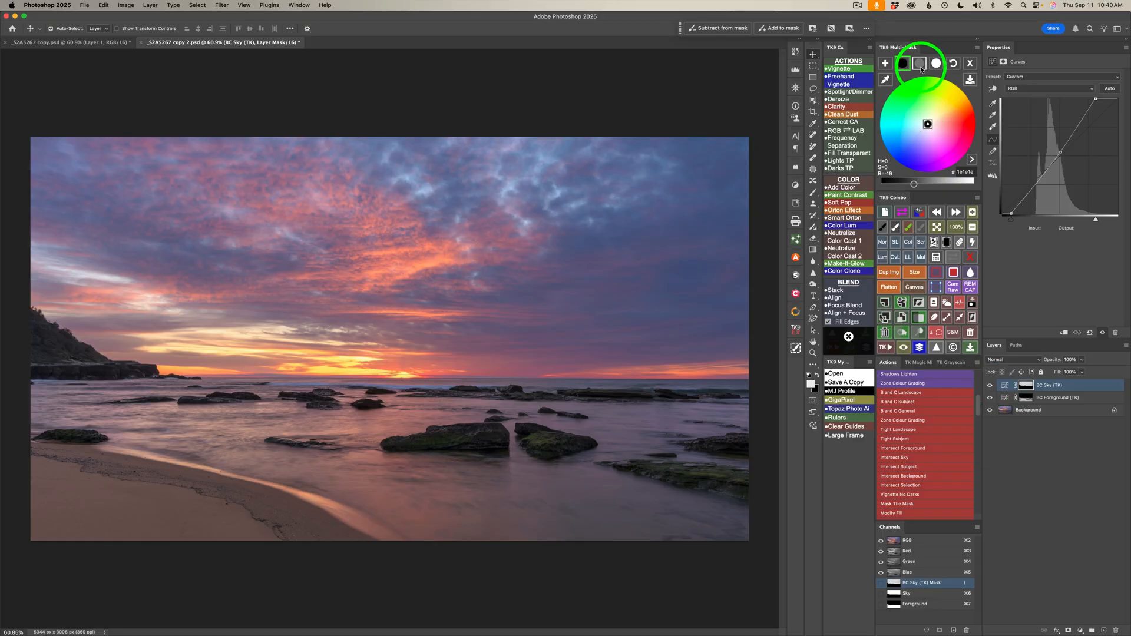
Warm the BC Sky layer's midtones with hue 16 and saturation 11
click(920, 63)
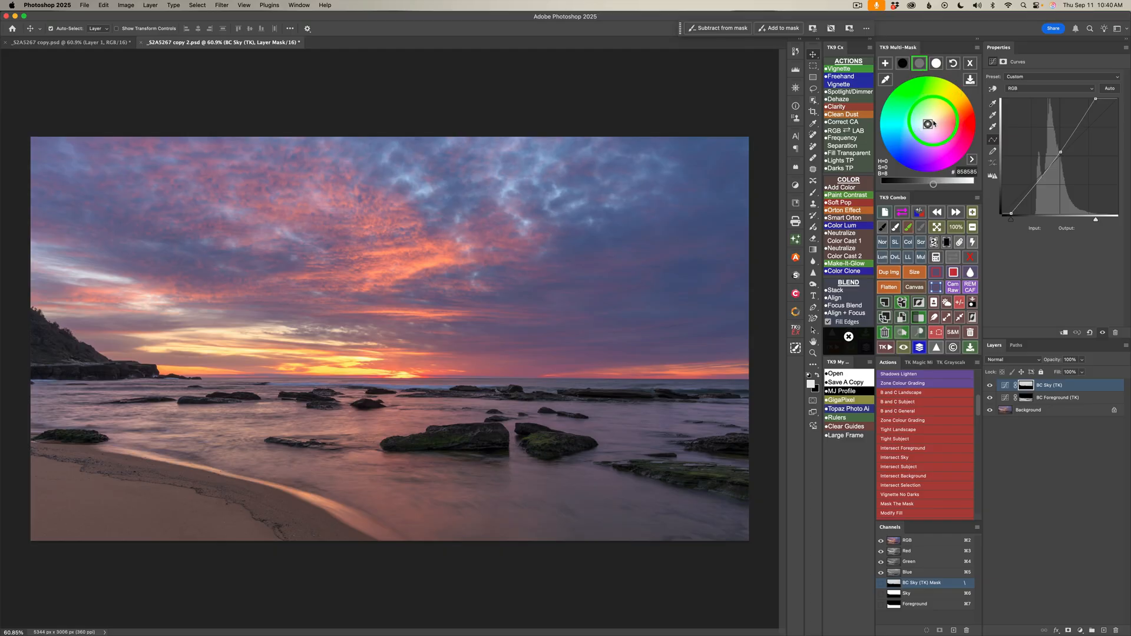
drag(933, 123, 936, 130)
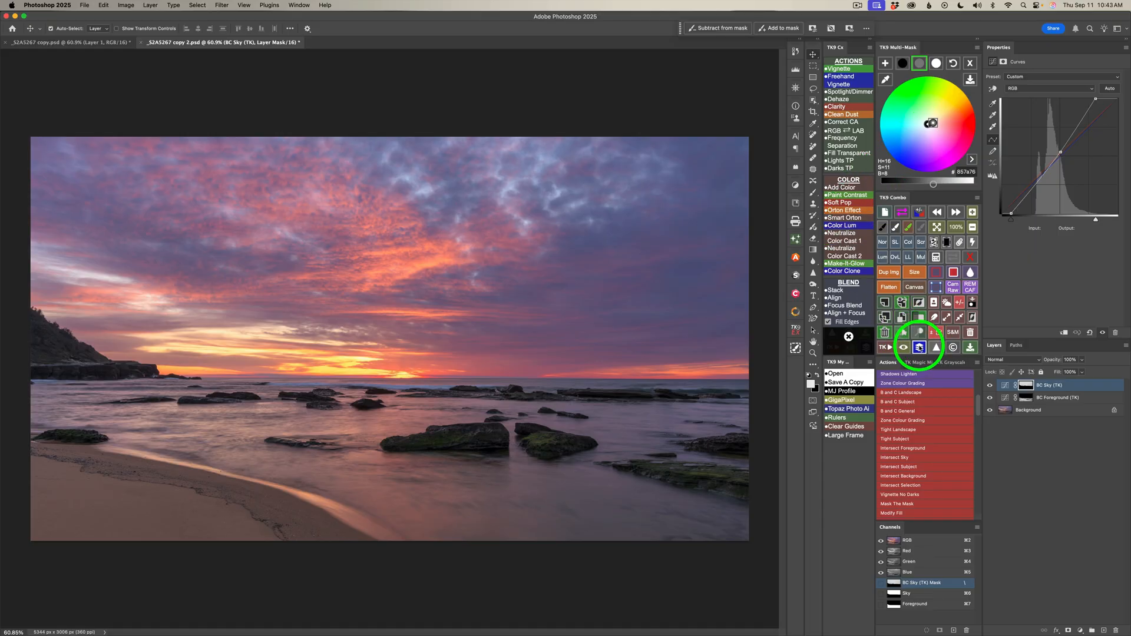
Compare the image with both BC adjustment layers off and on, and leave the color grading mode
click(919, 347)
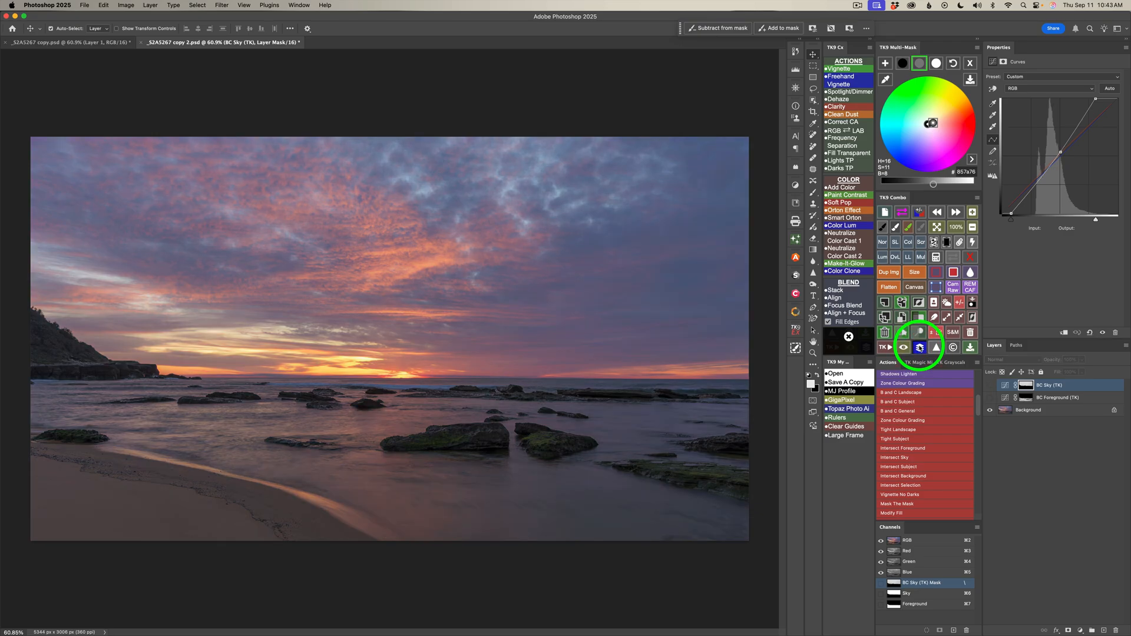
click(919, 347)
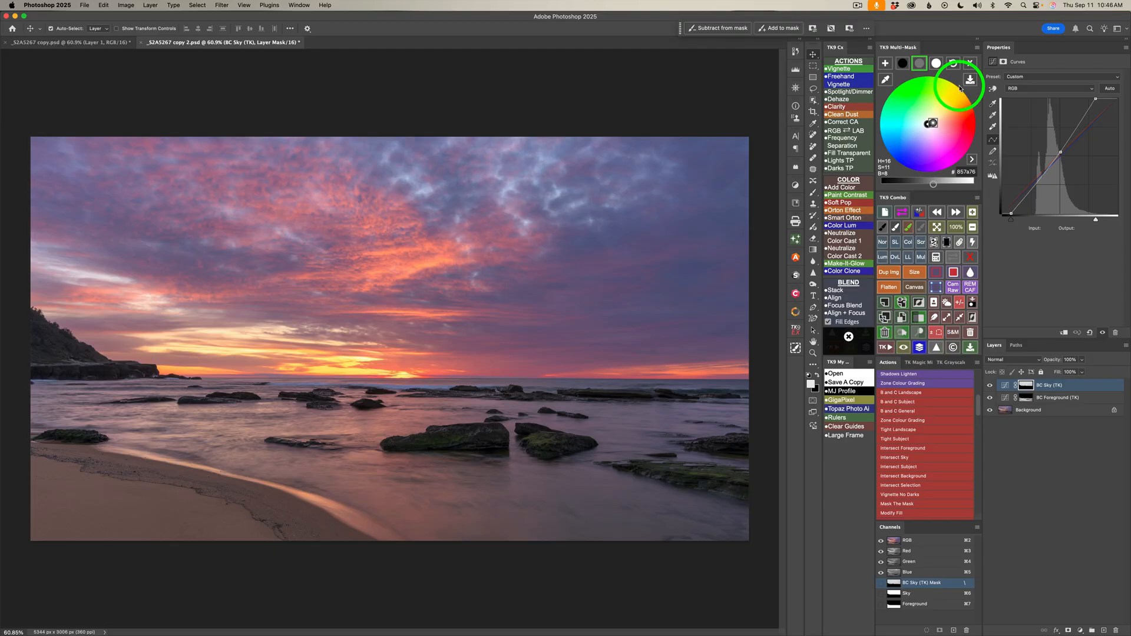
click(969, 65)
Add a Curves layer above the BC Sky layer and restrict its layer mask to midtones 1
click(1053, 383)
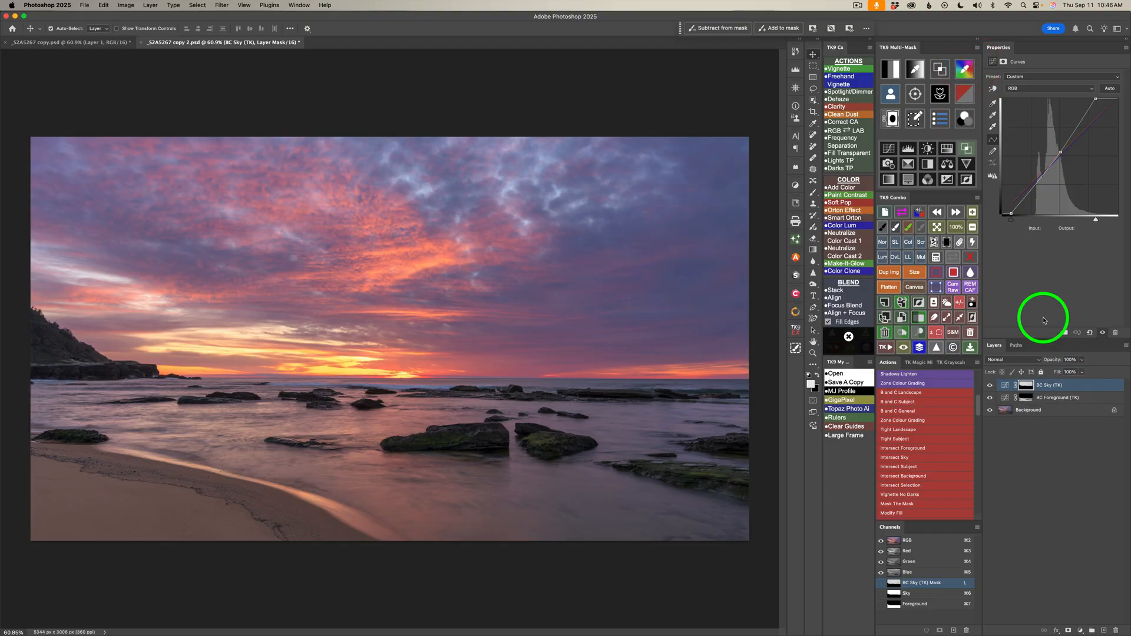
click(889, 149)
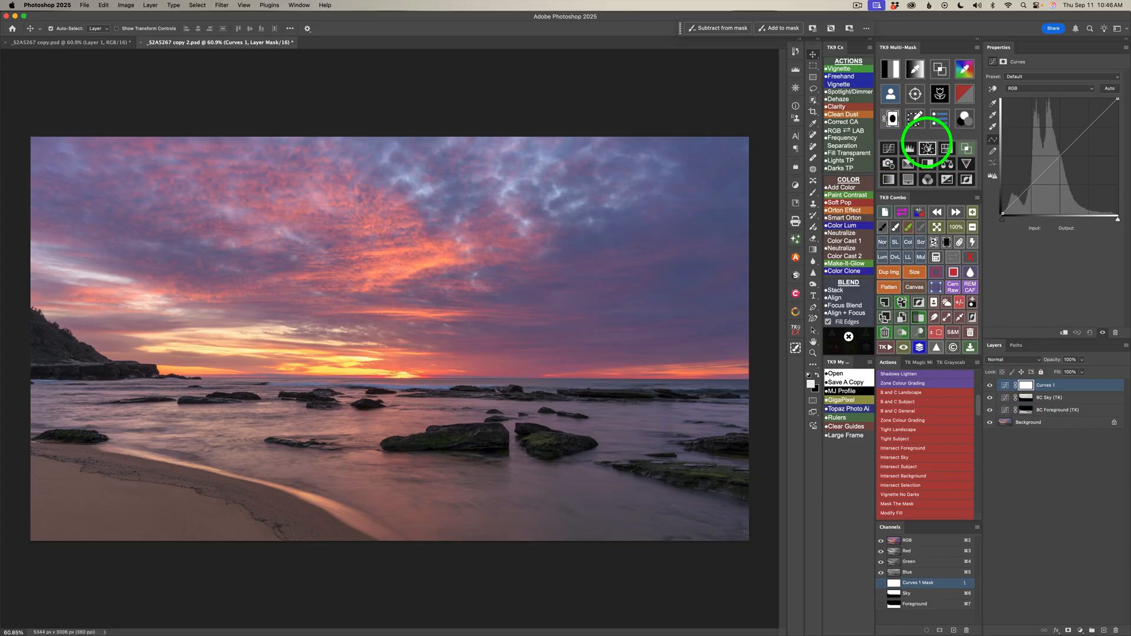
click(892, 118)
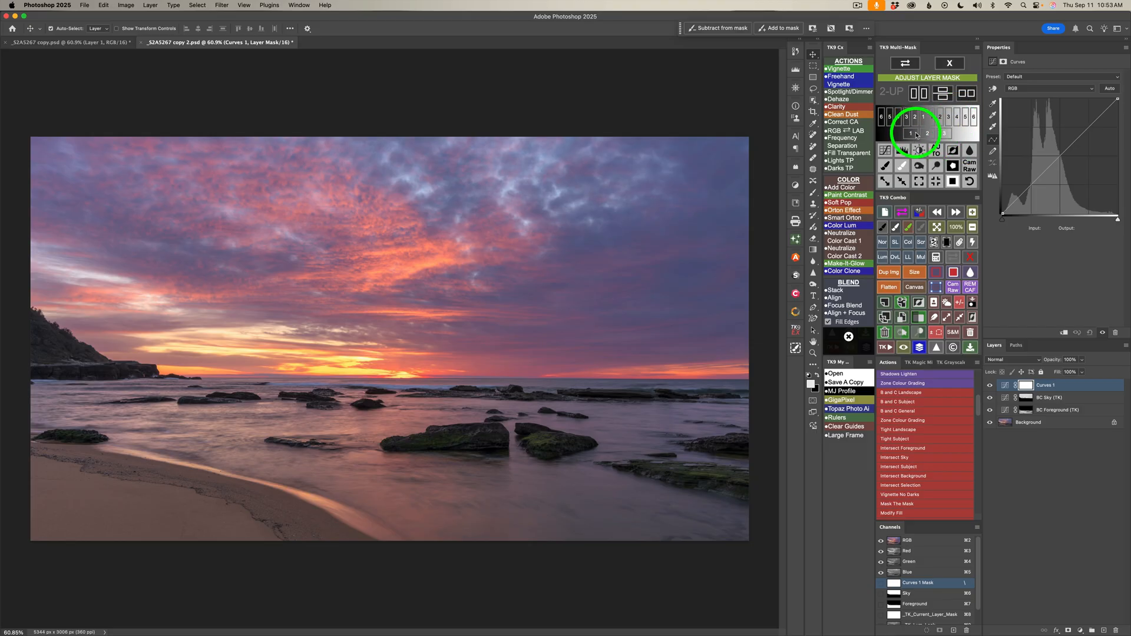
click(912, 134)
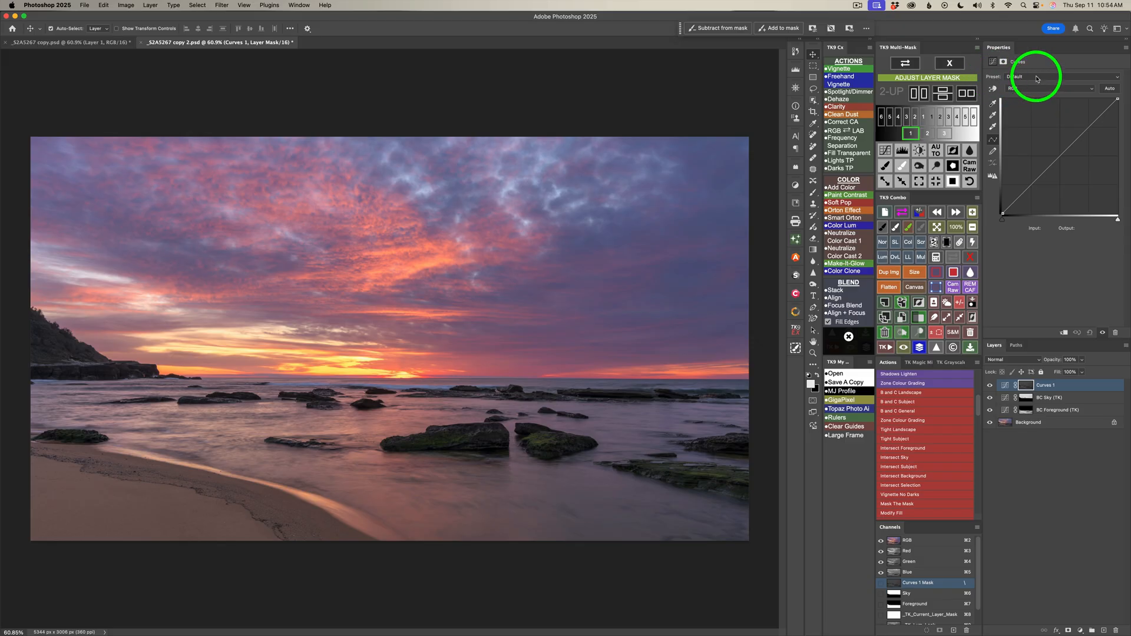
Apply the Linear Contrast (RGB) preset to the Curves layer and change its mask to midtones 3, comparing the image with the layer off and on
click(1093, 77)
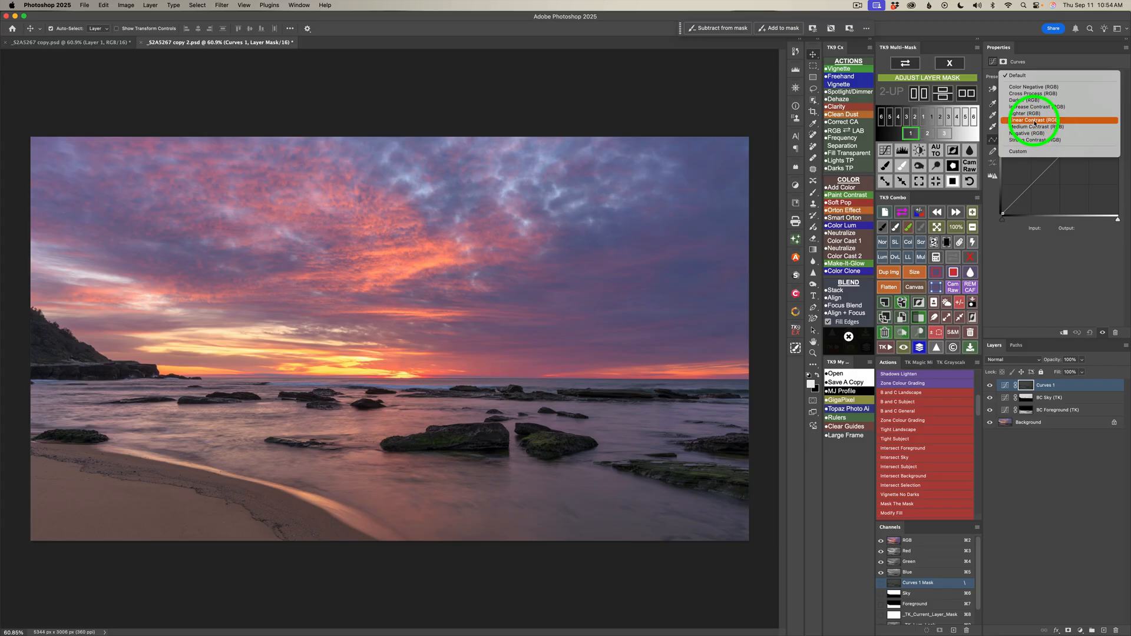
click(1035, 121)
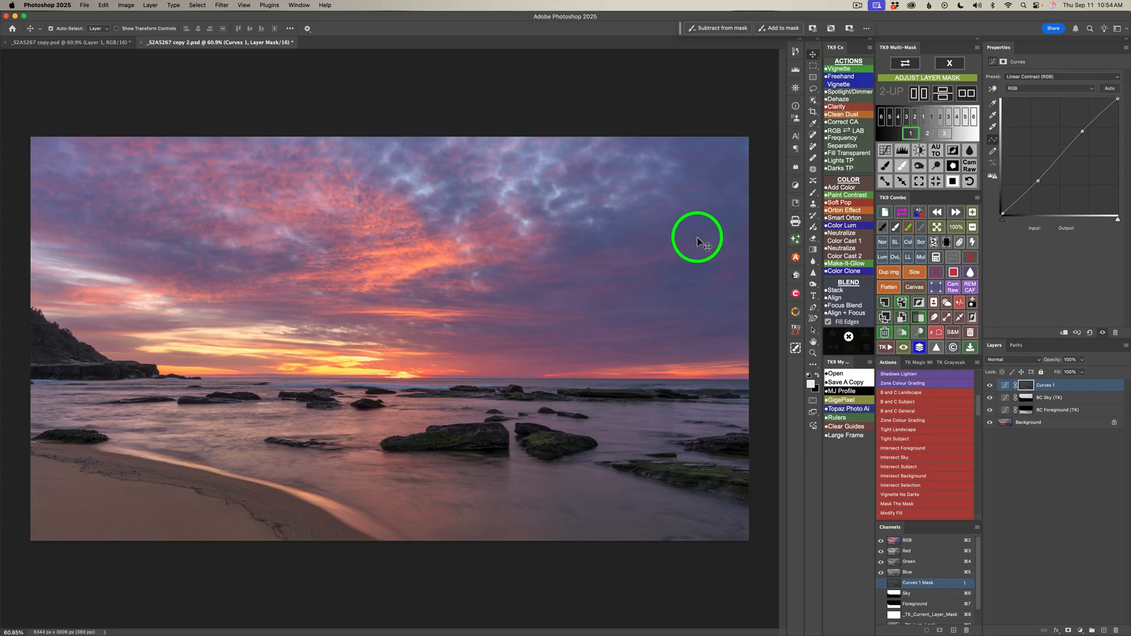
click(929, 134)
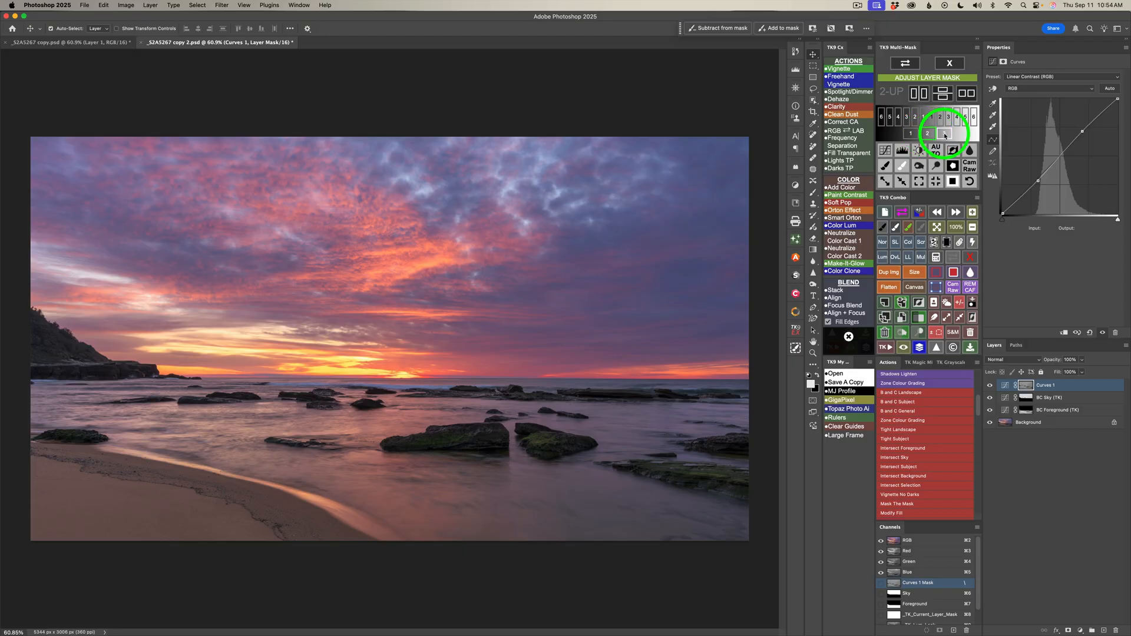
click(945, 134)
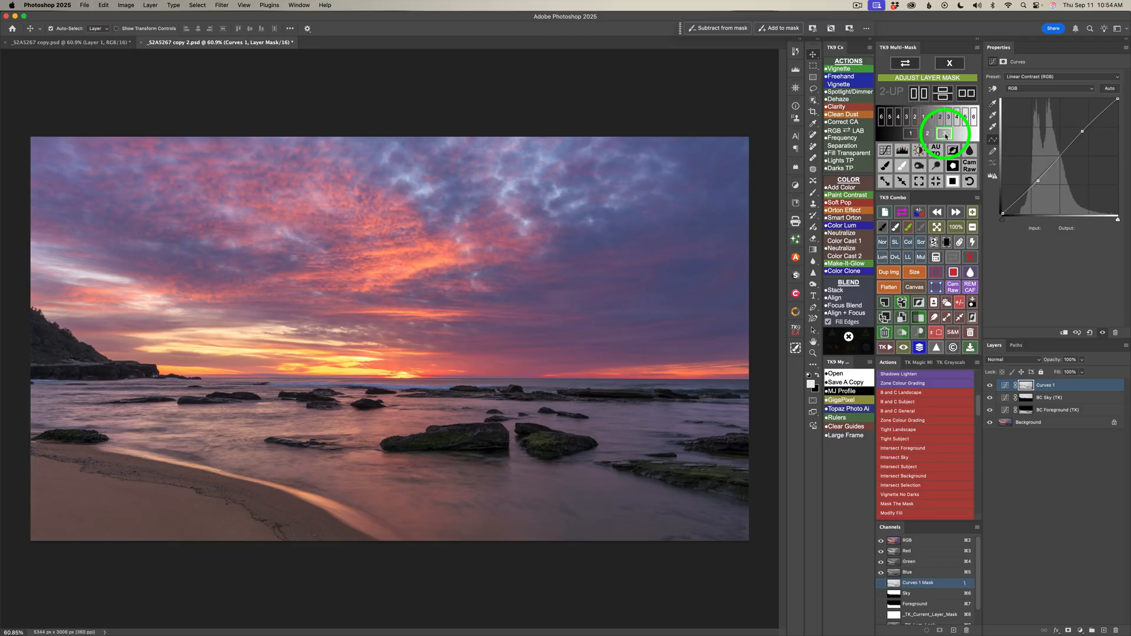
click(990, 386)
click(990, 386)
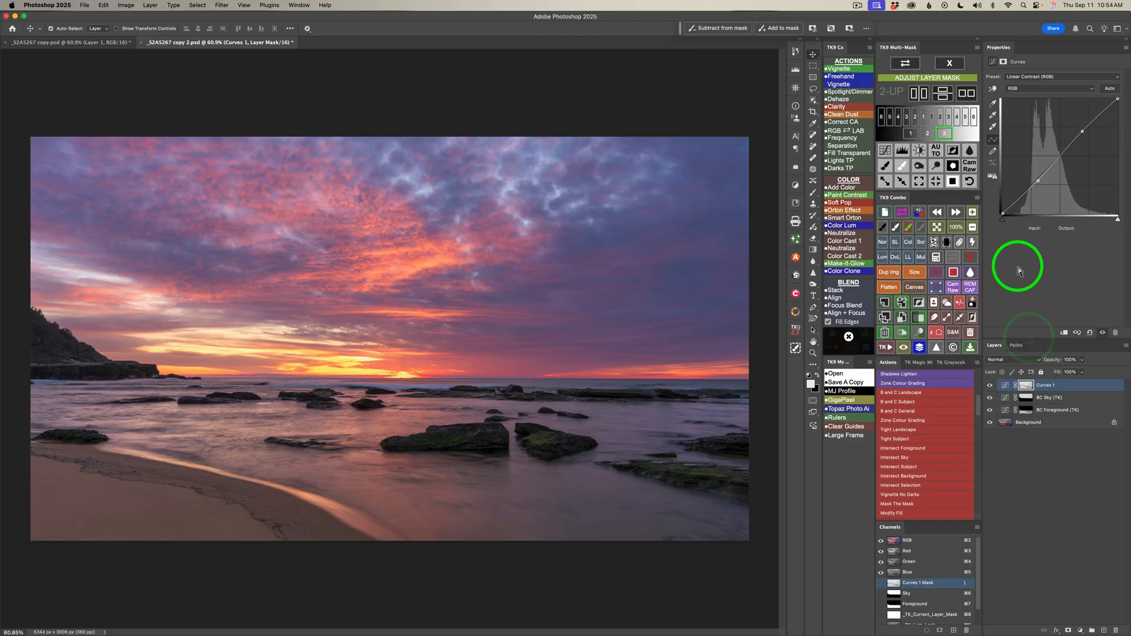
click(950, 64)
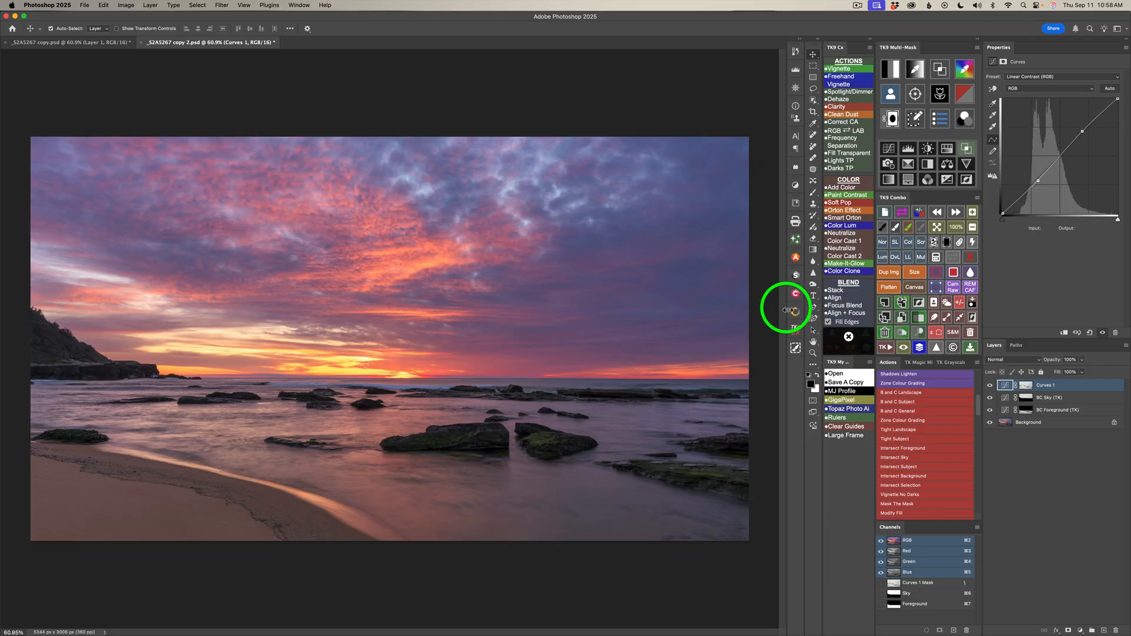
Apply Blend If preset 2 to the Curves layer, comparing the image with its Gray setting off and on
click(965, 149)
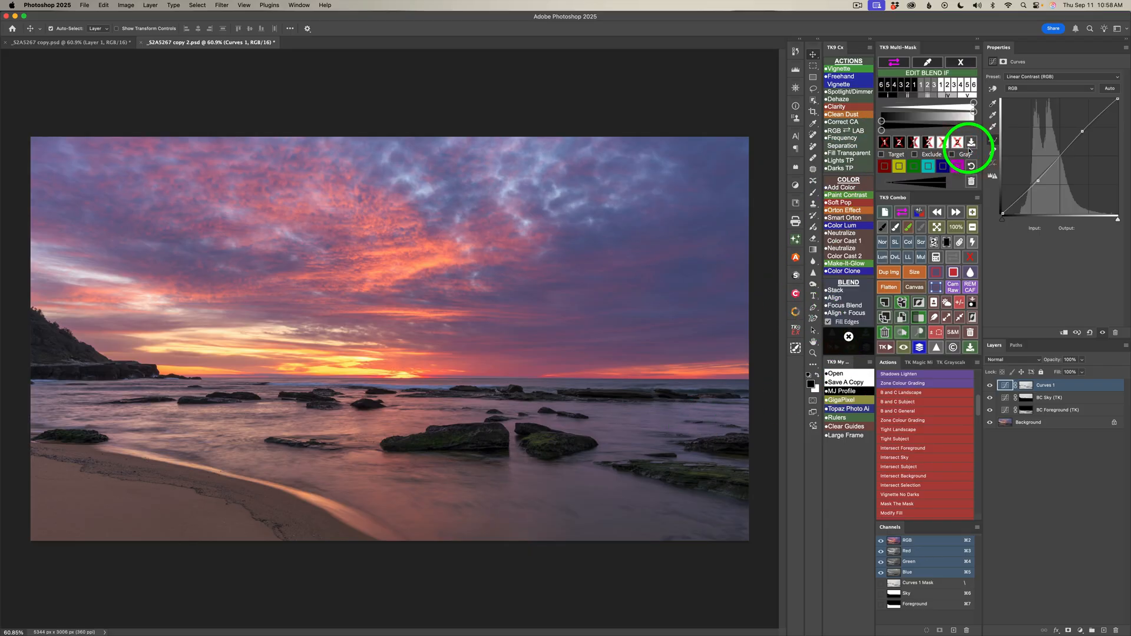
click(899, 143)
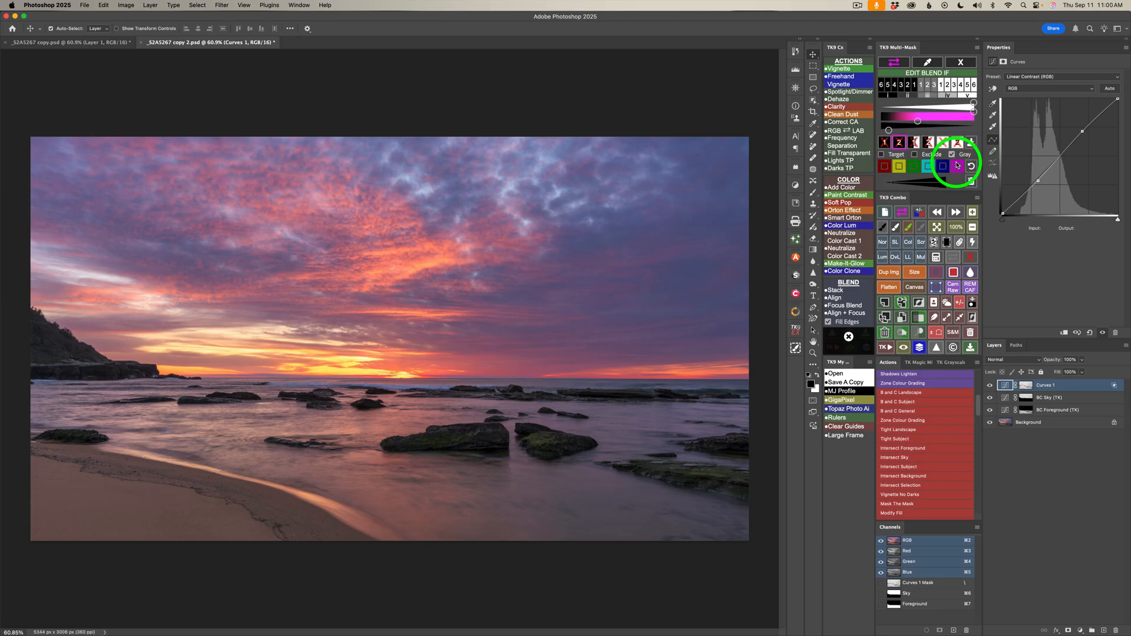
click(957, 165)
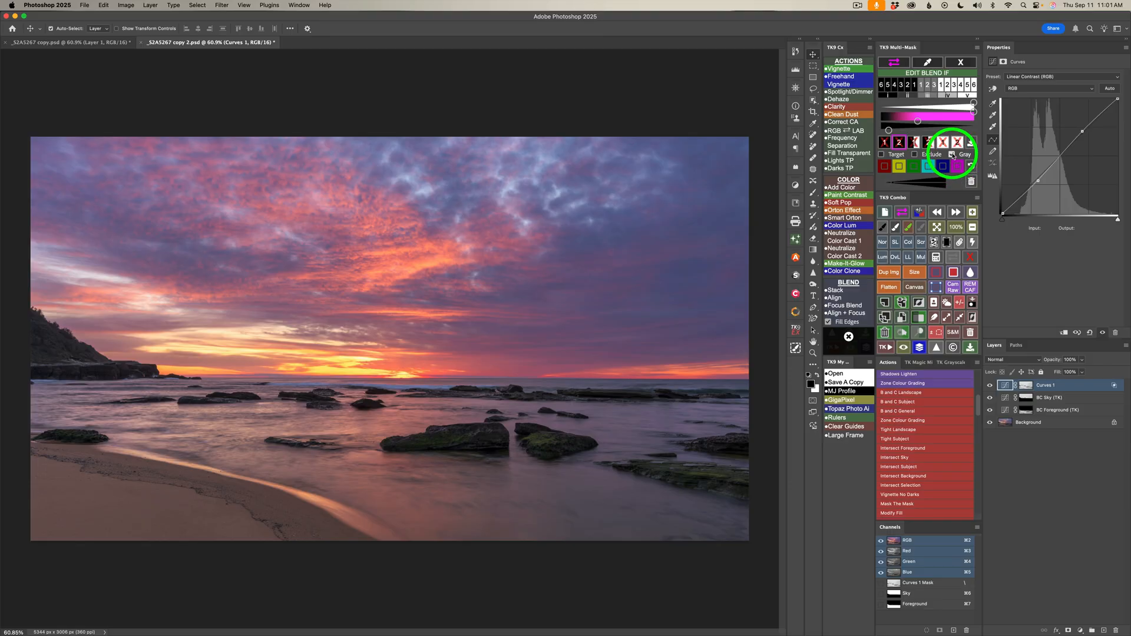
click(952, 155)
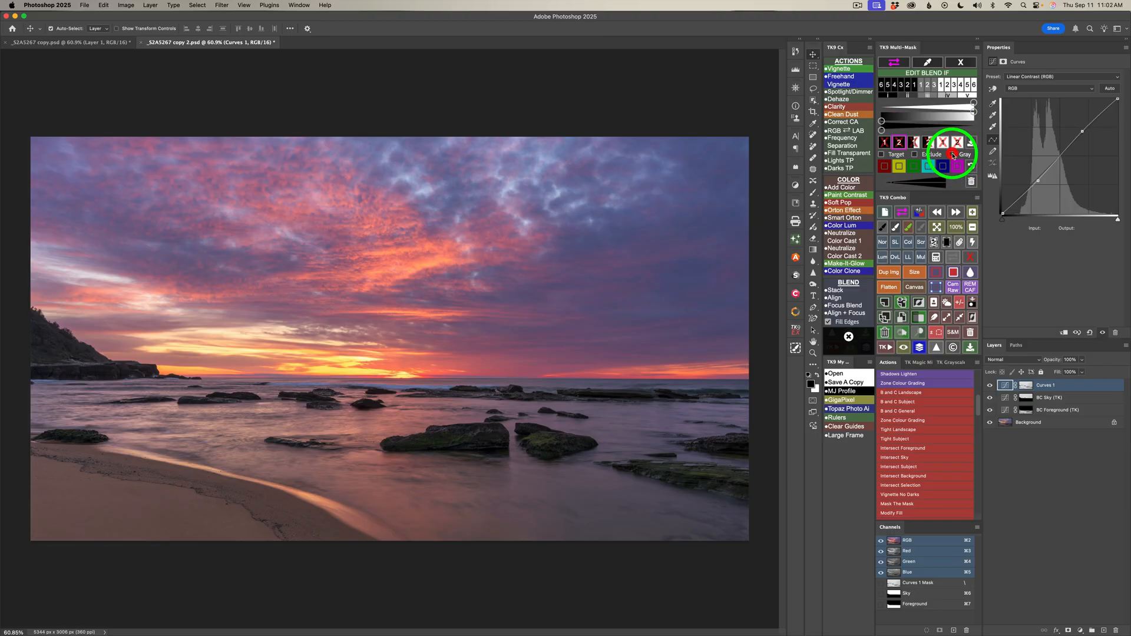
click(952, 155)
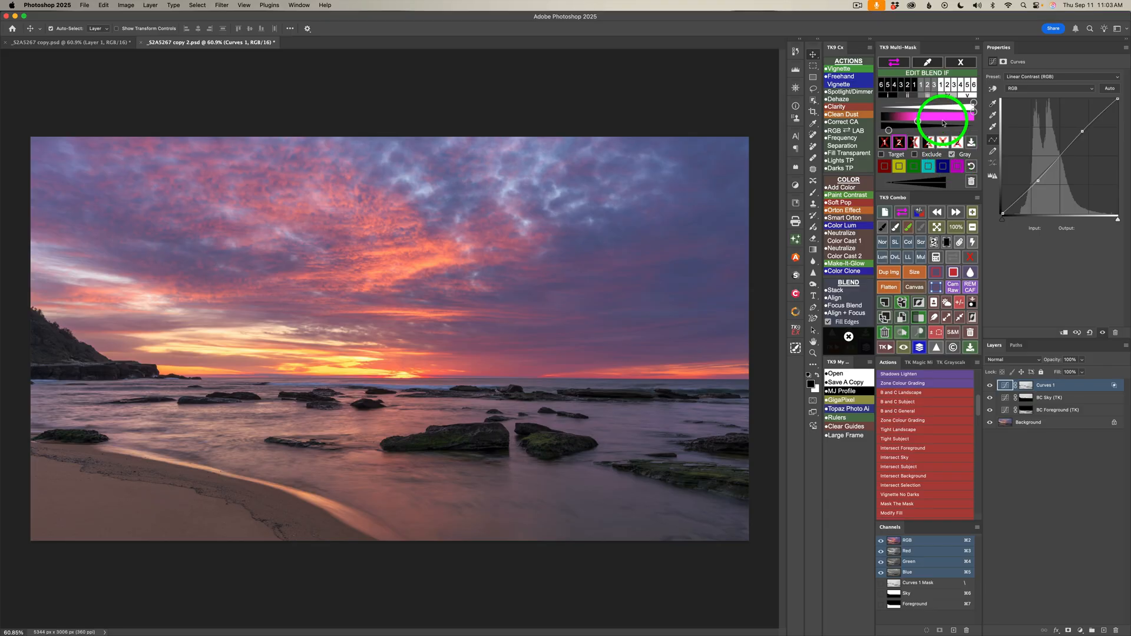
click(965, 62)
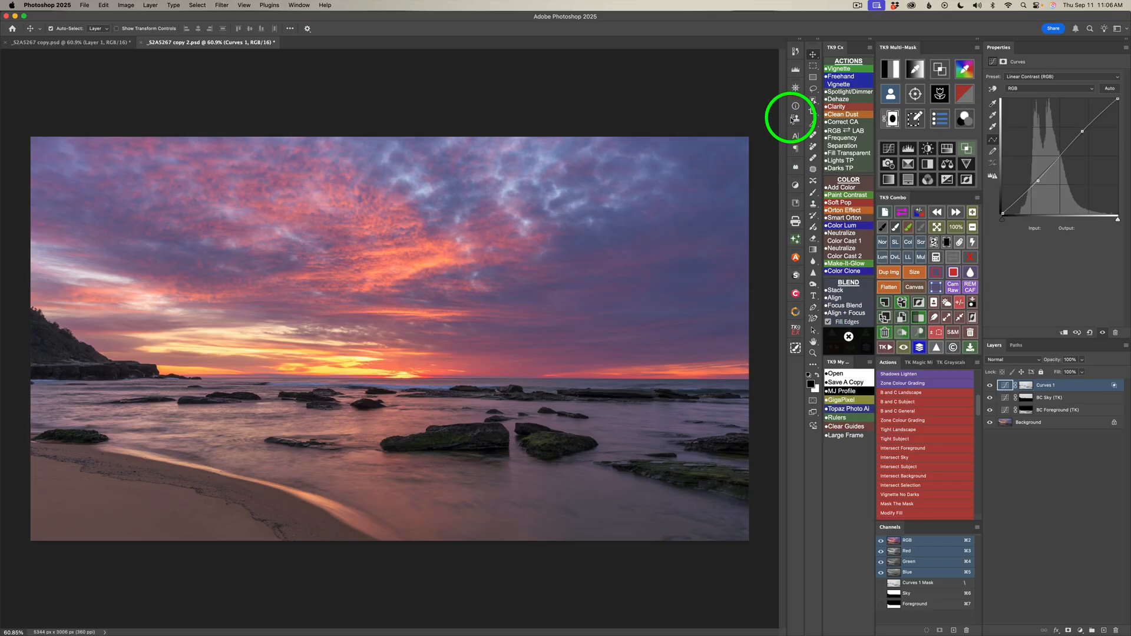
Generate a lights 2 luminosity mask from the RGB image
click(890, 71)
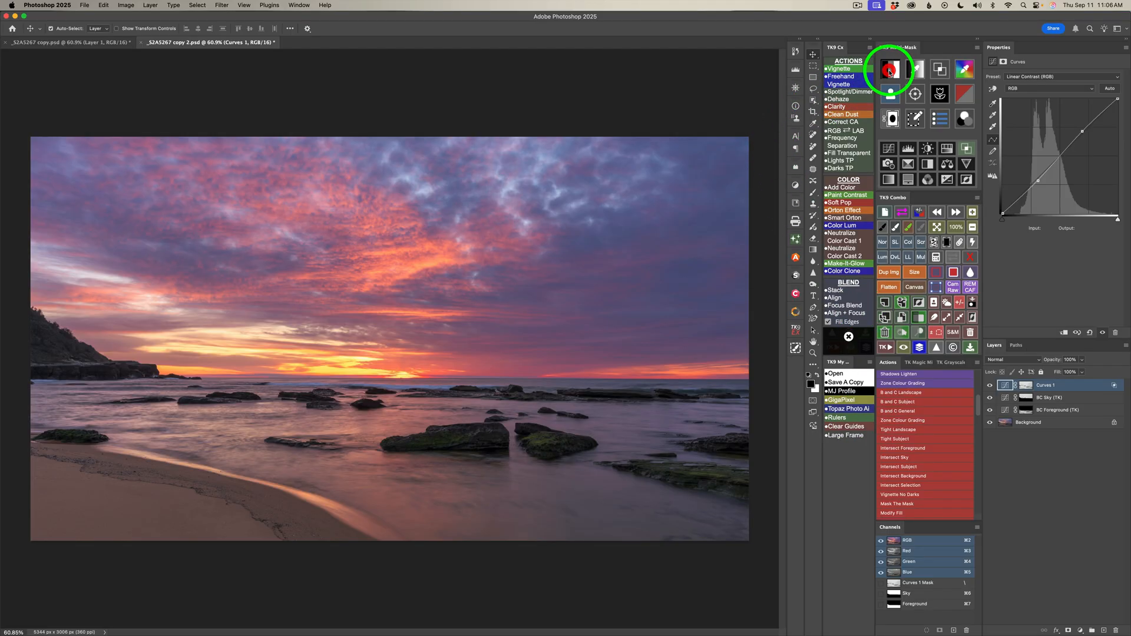
click(932, 101)
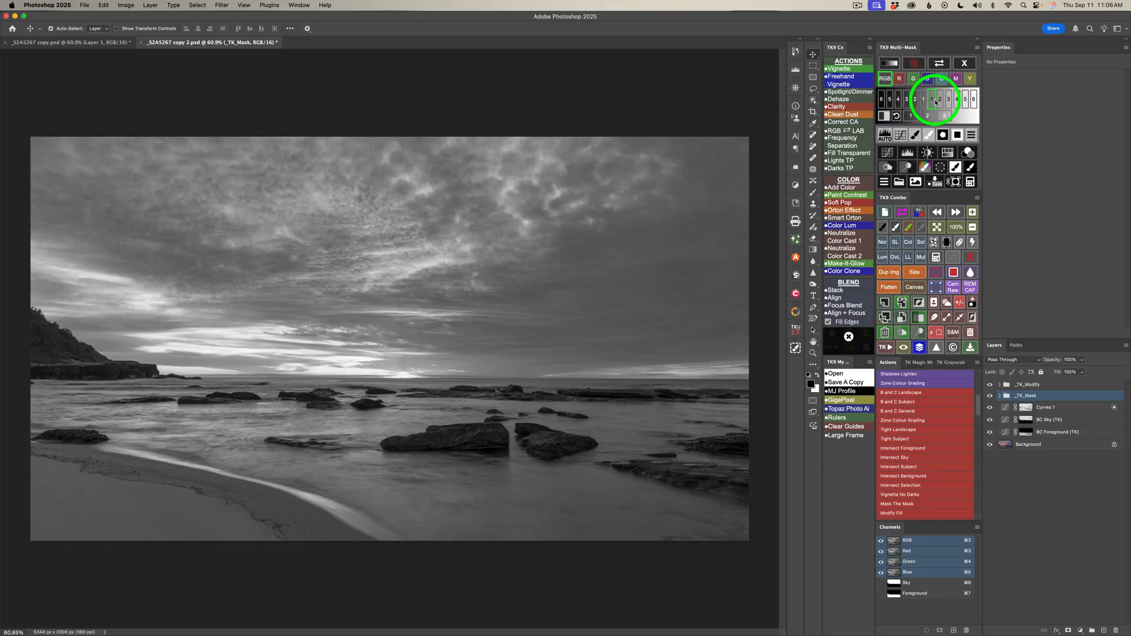
click(940, 100)
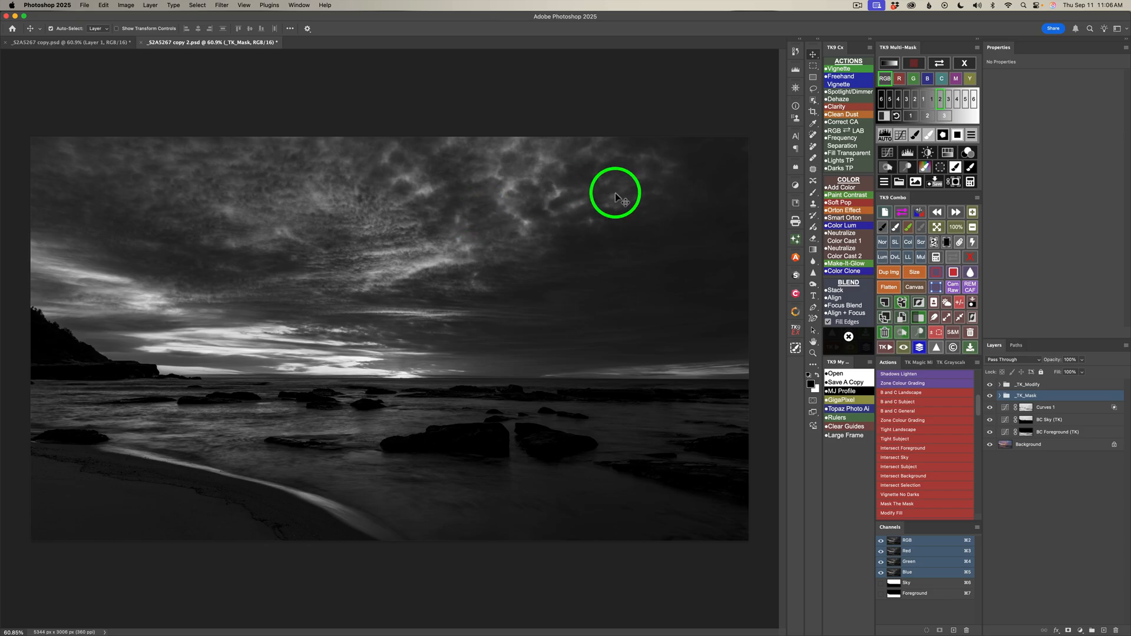
Multiply the lights 2 mask by the saved Sky mask and use the calculated result to mask a new Color Balance layer
click(970, 182)
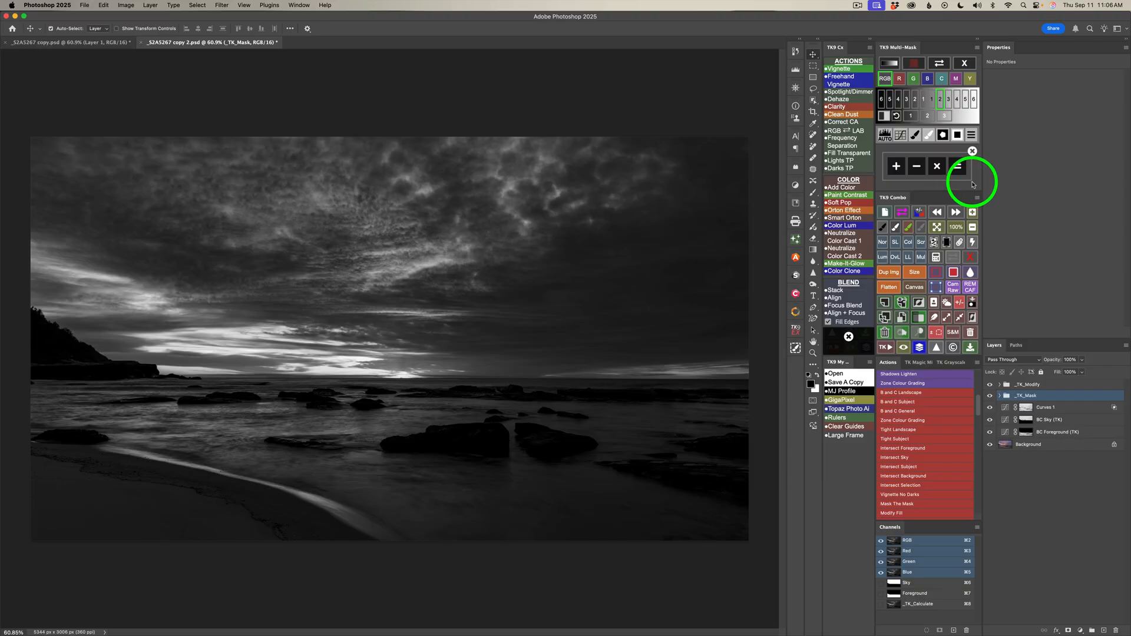
click(938, 167)
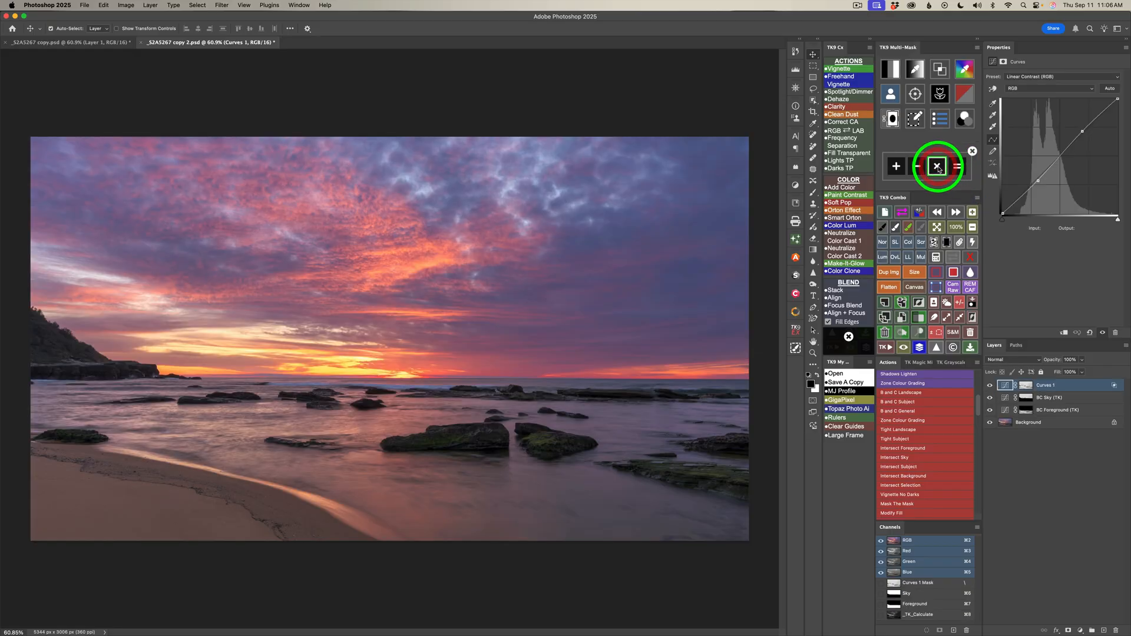
click(889, 96)
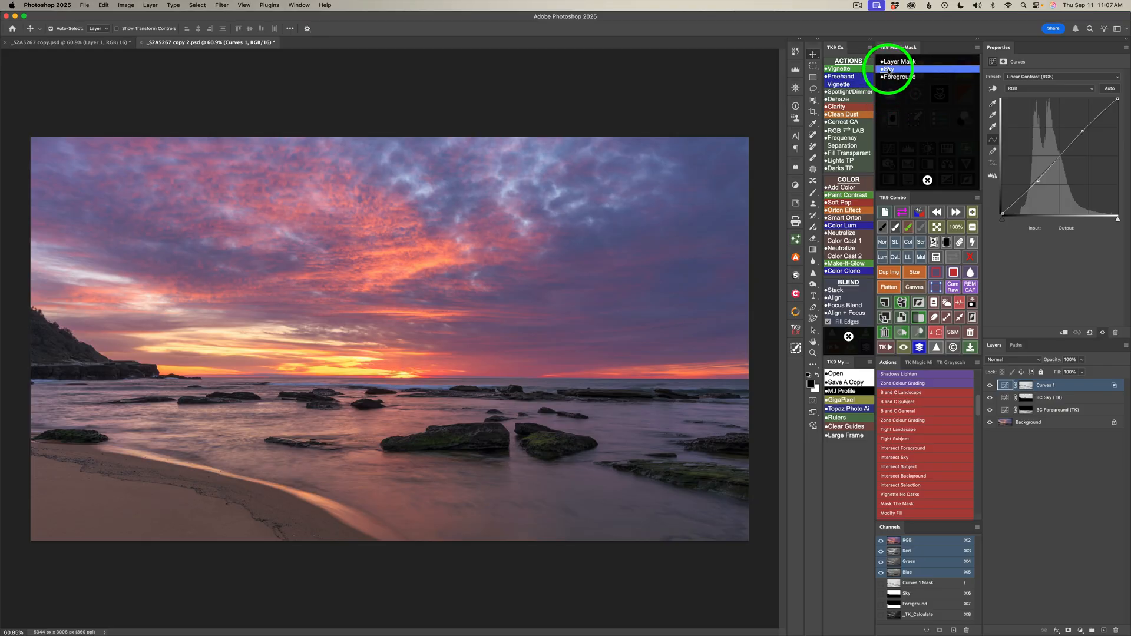
click(889, 69)
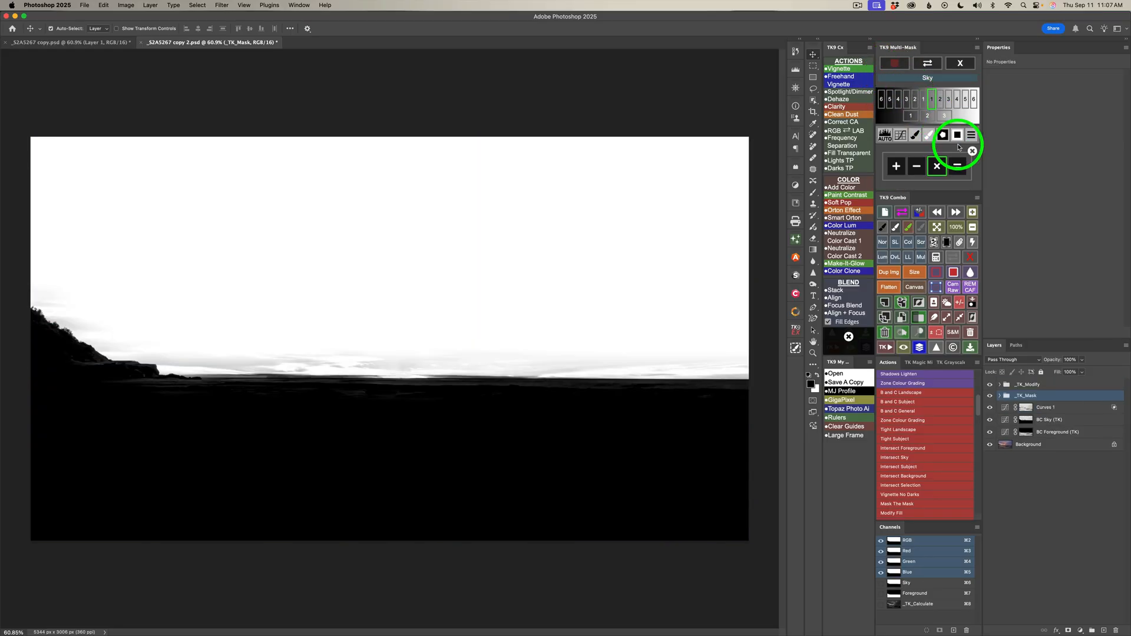
click(958, 168)
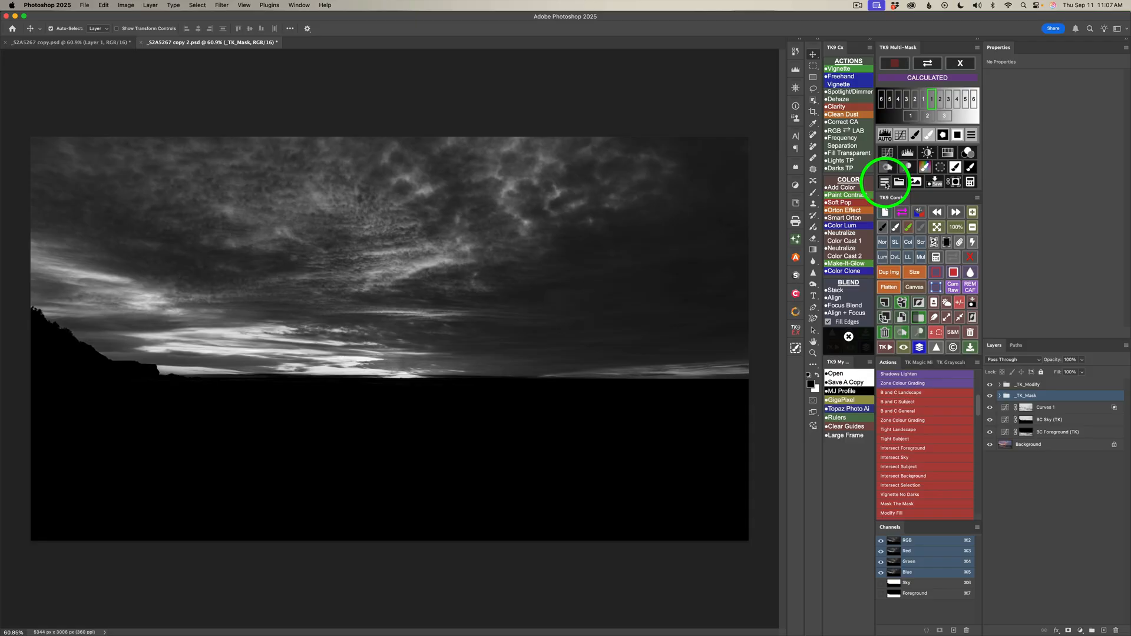
click(884, 183)
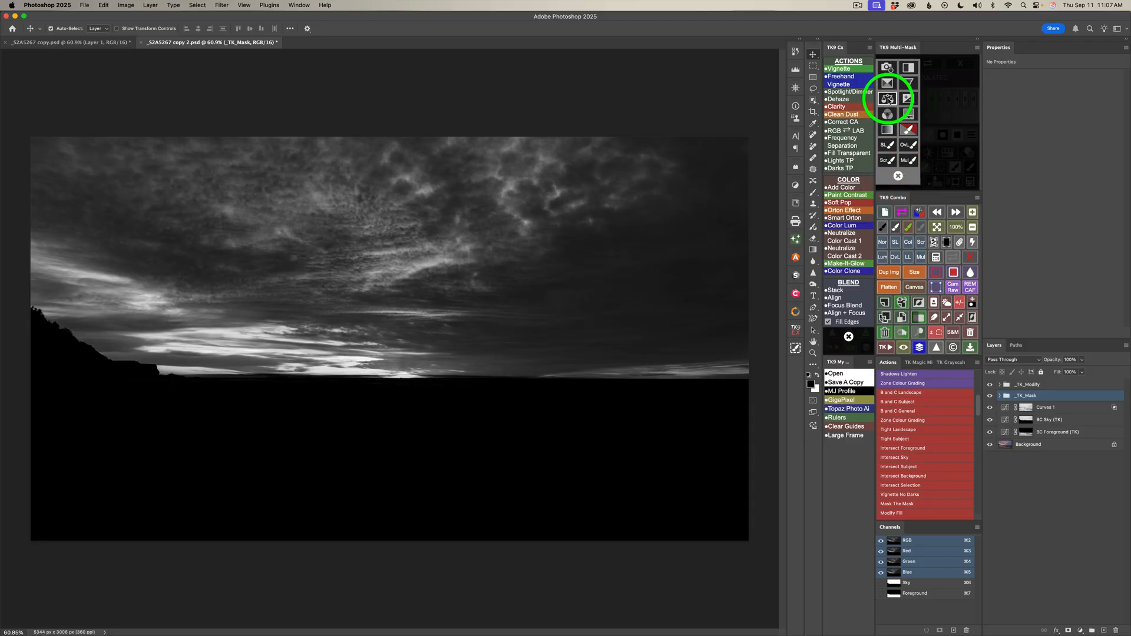
click(888, 100)
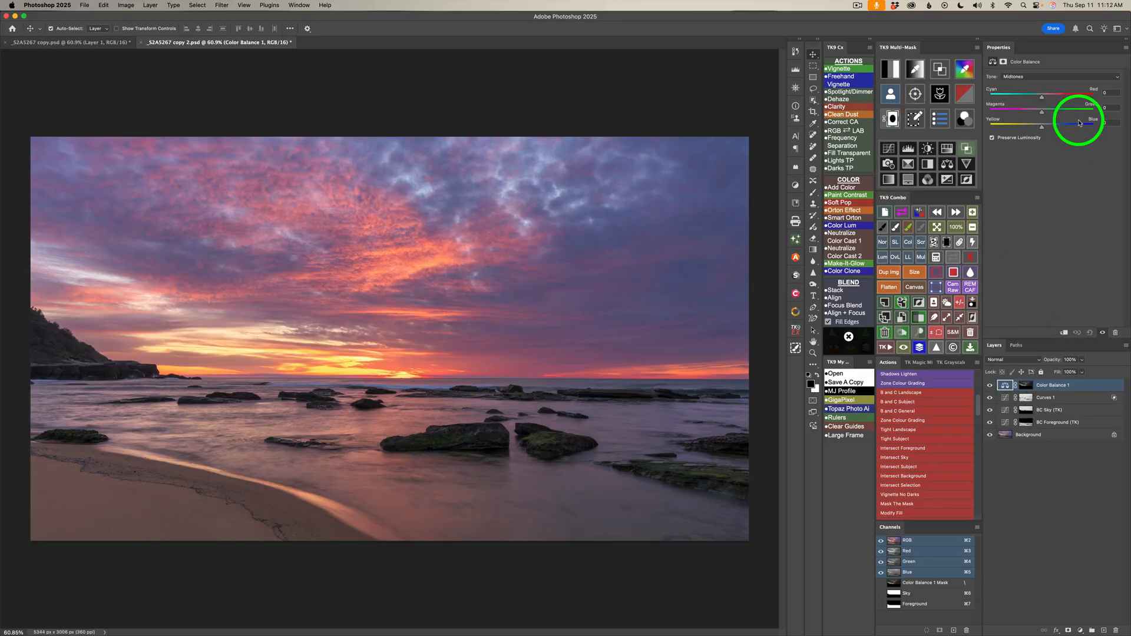
Set the Color Balance layer's highlights to Cyan-Red +18 and Yellow-Blue -15, comparing the image with the layer off and on
click(1041, 78)
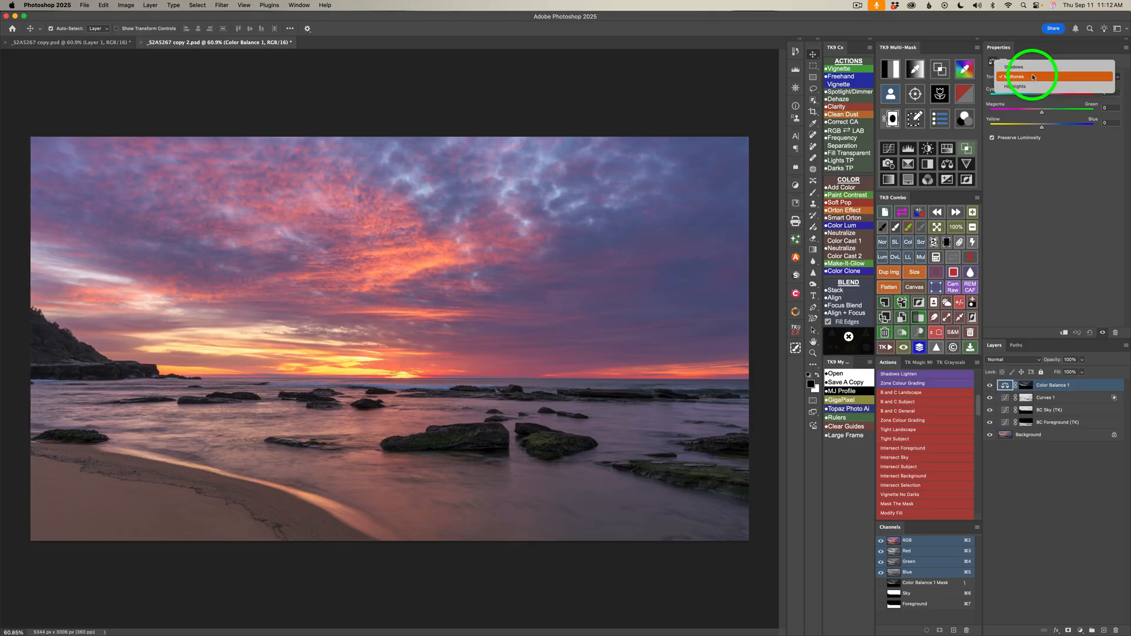
click(1027, 85)
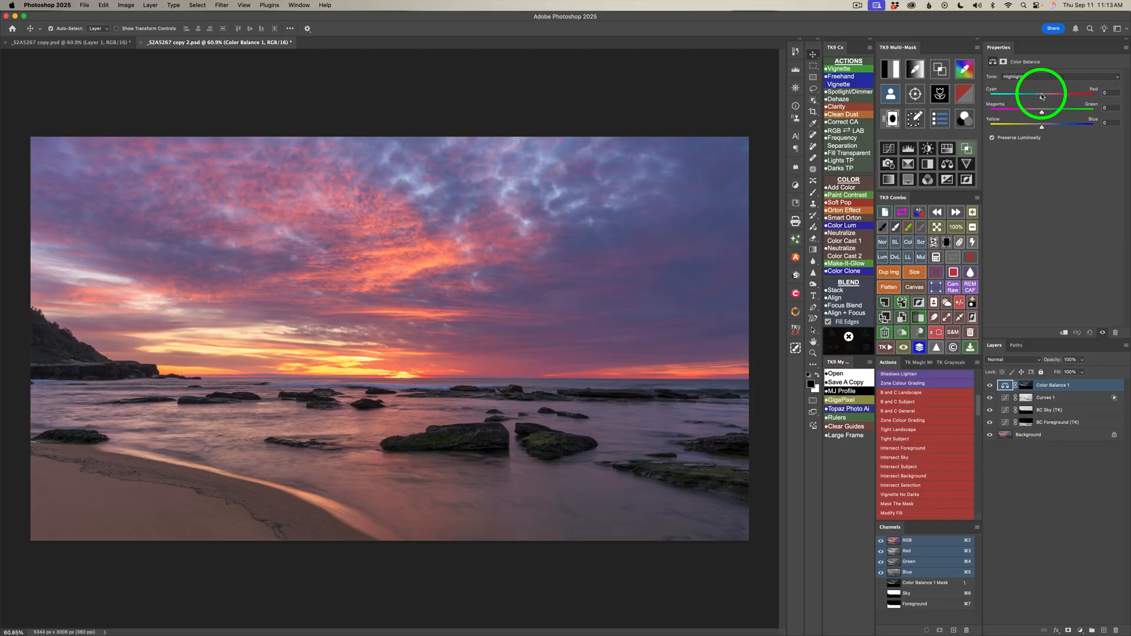
mouse_move(1042, 98)
mouse_down()
mouse_move(1022, 96)
mouse_move(1053, 99)
mouse_up()
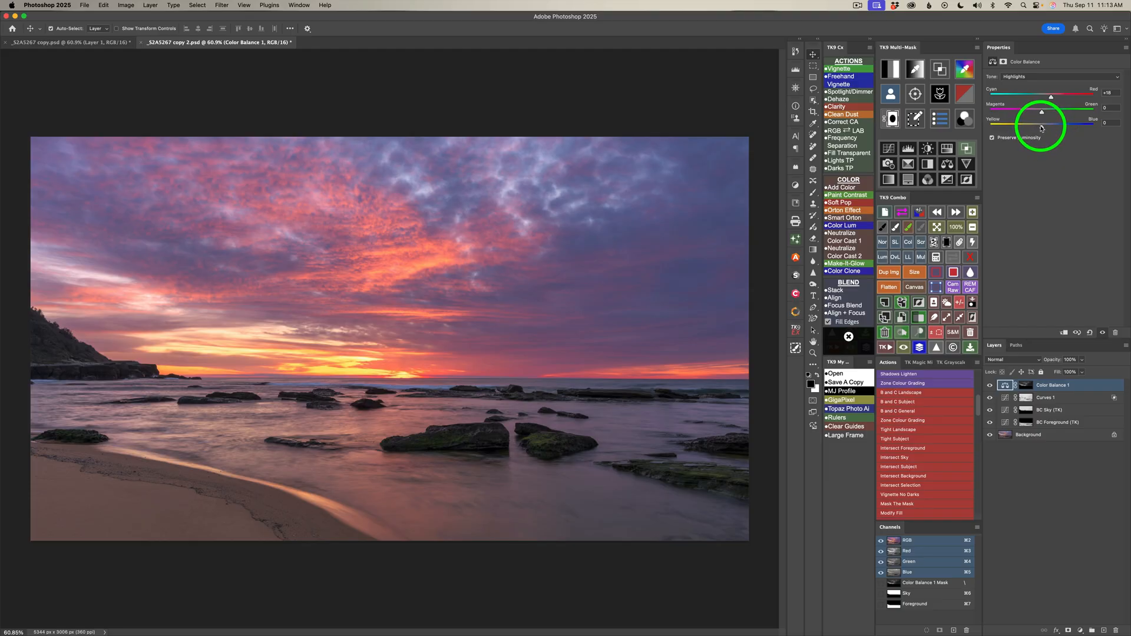
mouse_move(1041, 128)
mouse_down()
mouse_move(1011, 127)
mouse_move(1035, 126)
mouse_up()
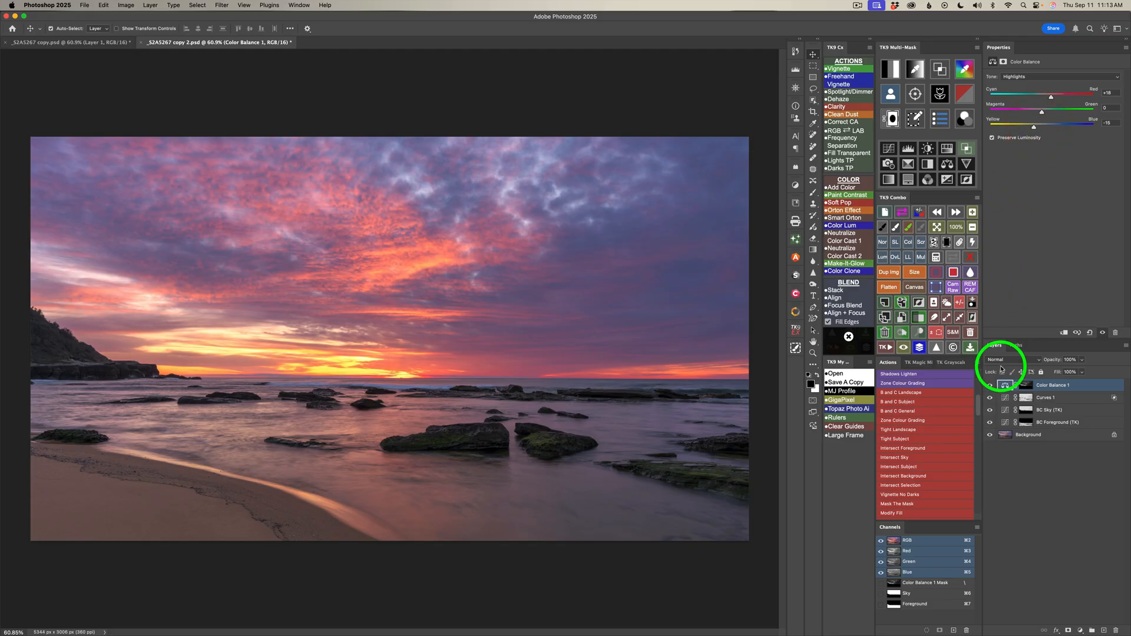
click(990, 385)
click(991, 385)
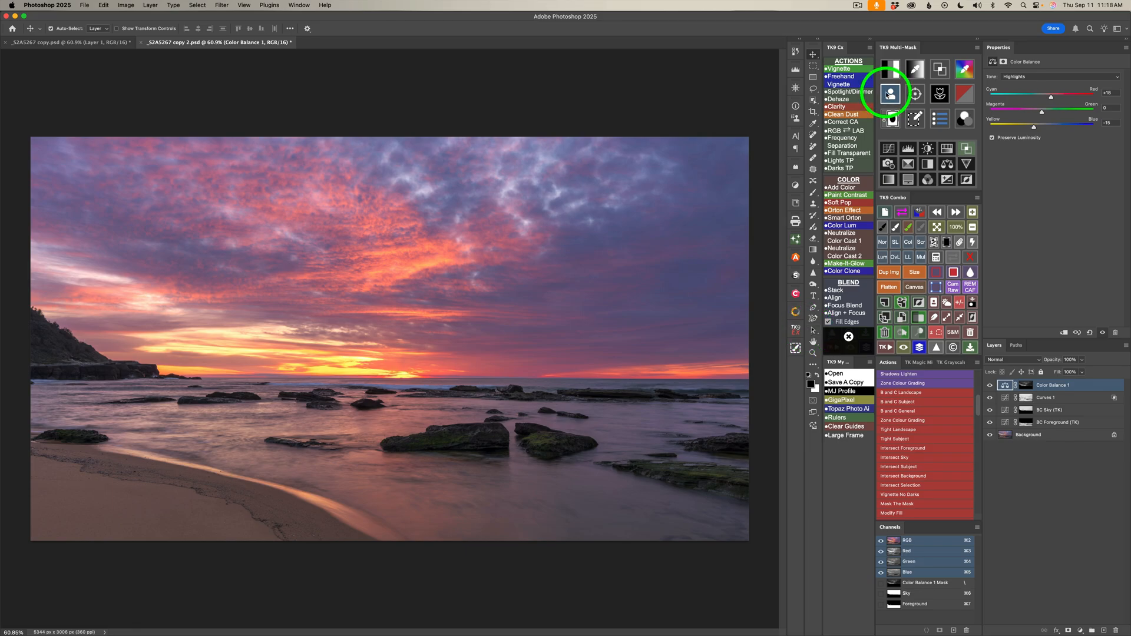
Generate a darks 3 luminosity mask from the RGB image
click(890, 94)
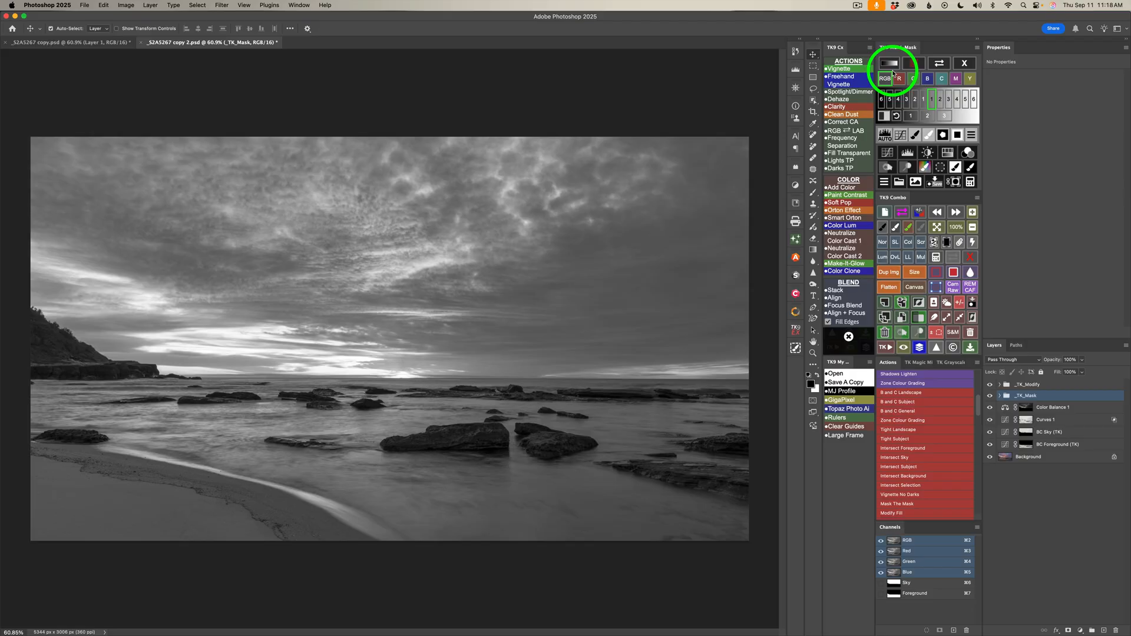
click(923, 100)
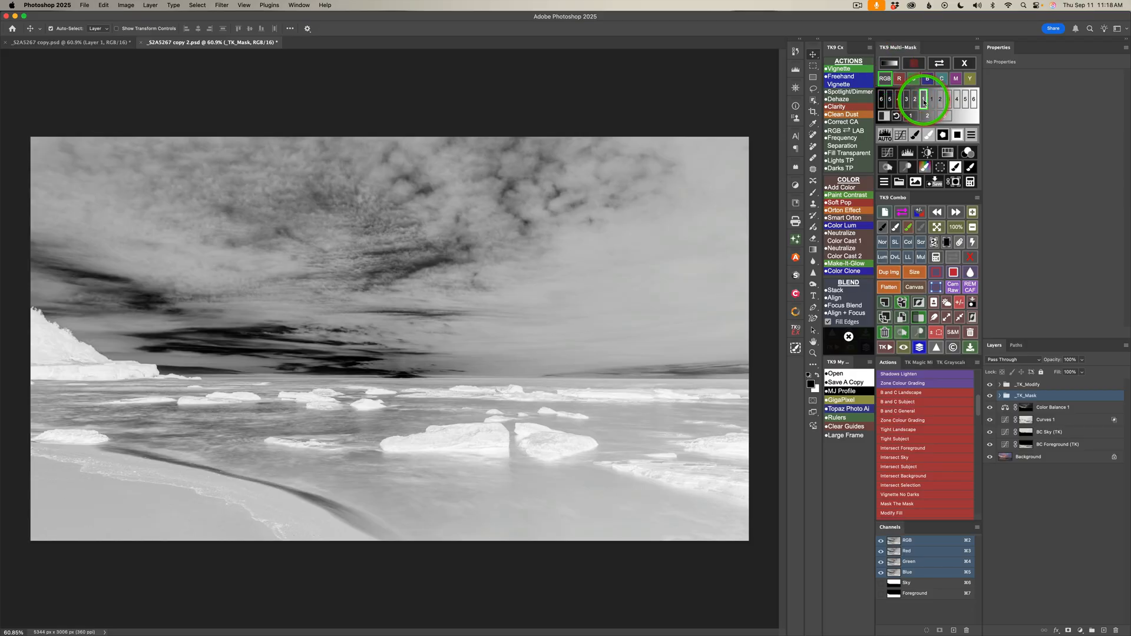
click(915, 99)
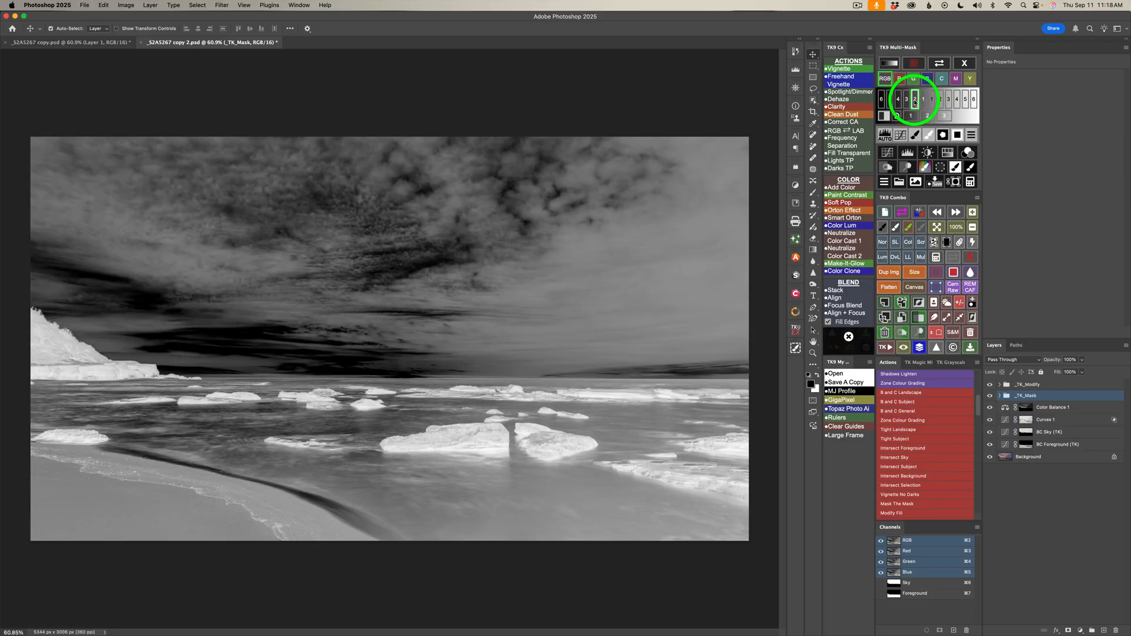
click(907, 101)
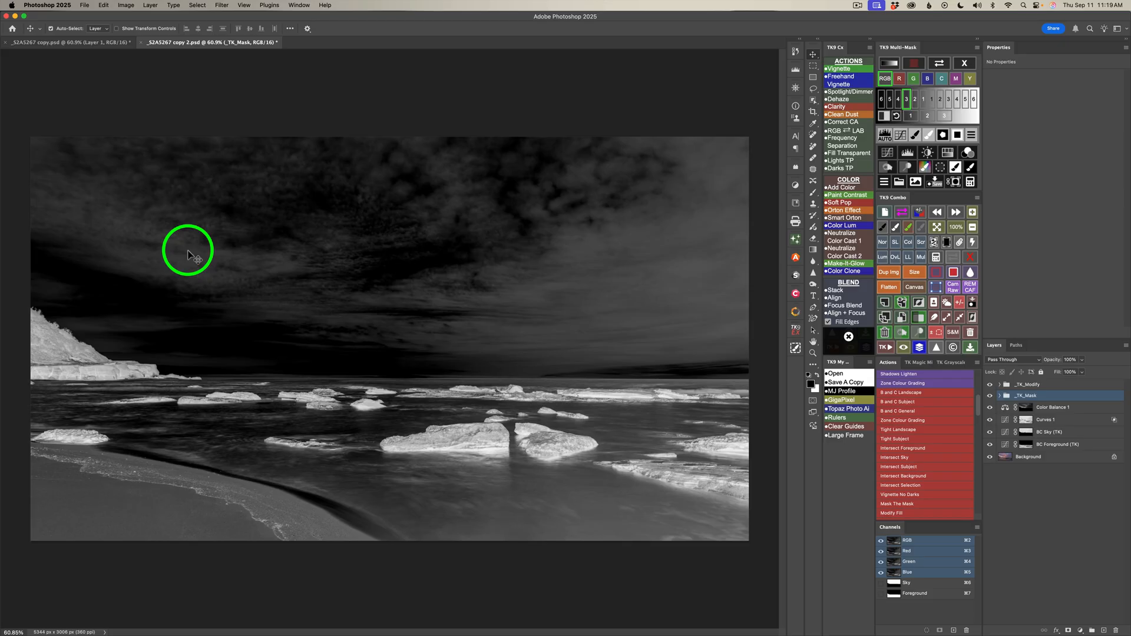
Multiply the darks 3 mask by the saved Sky mask and use the calculated result to mask a new Color Balance layer
click(970, 182)
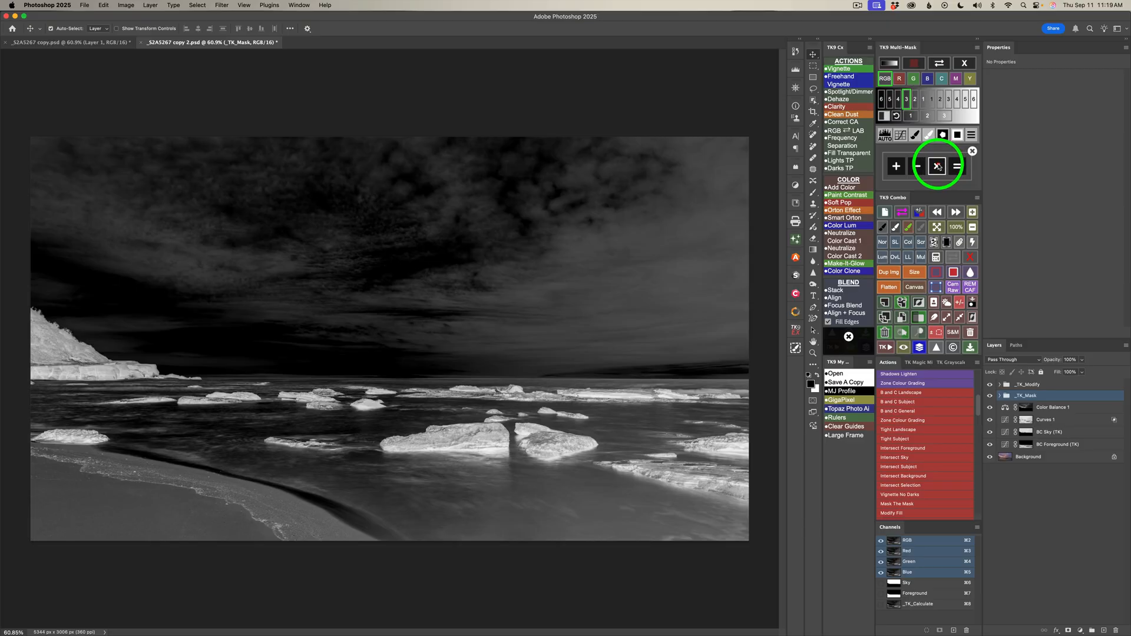
click(939, 166)
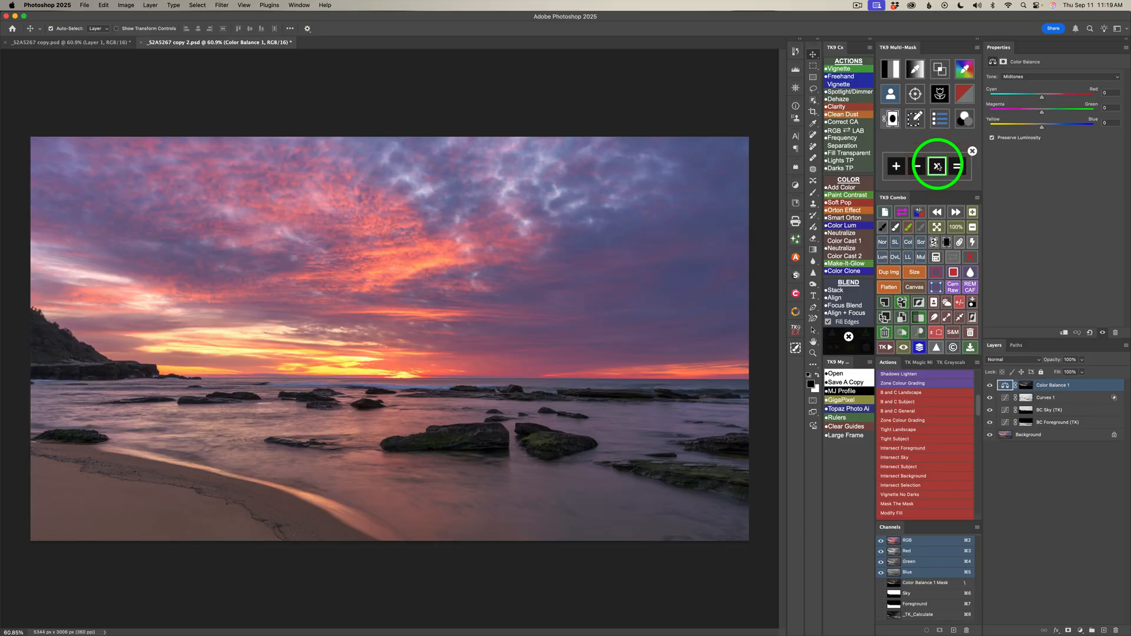
click(891, 94)
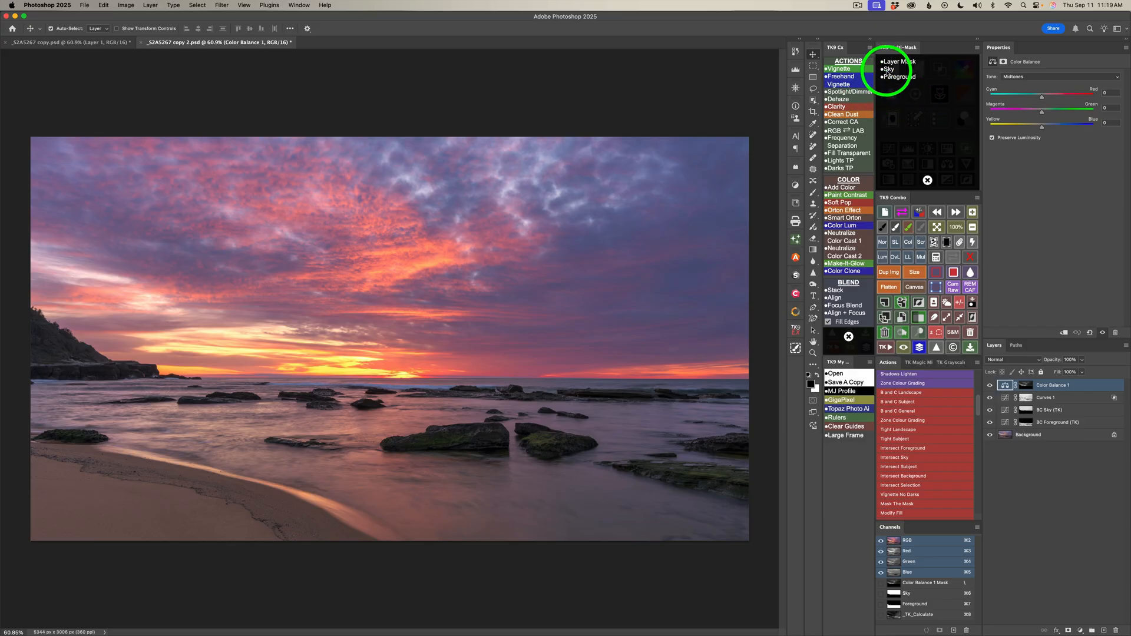
click(888, 70)
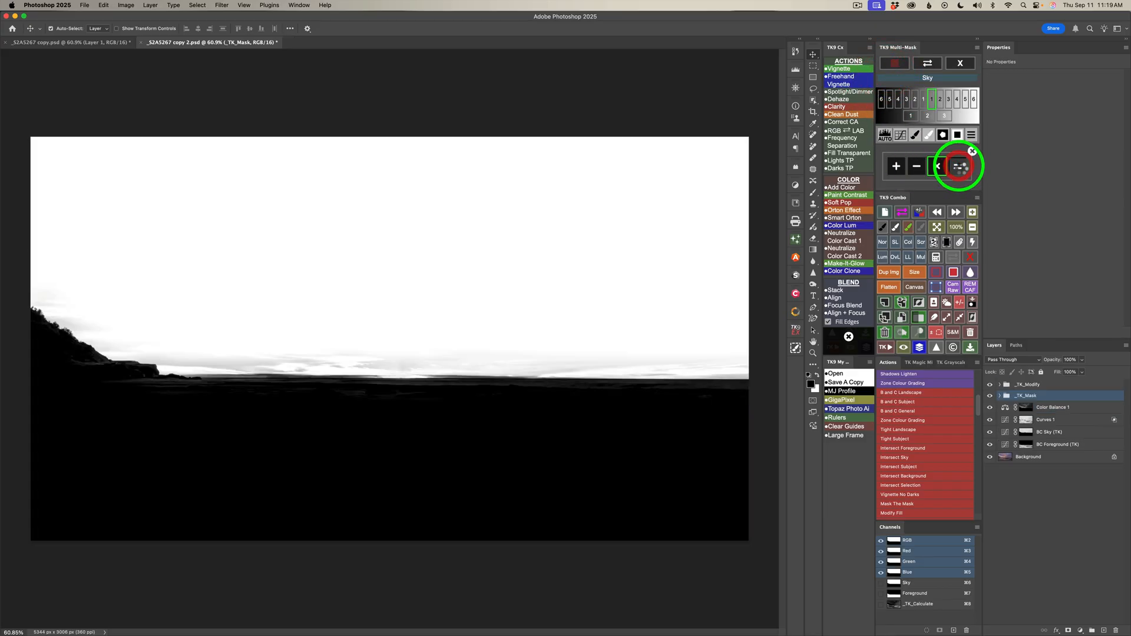
click(961, 167)
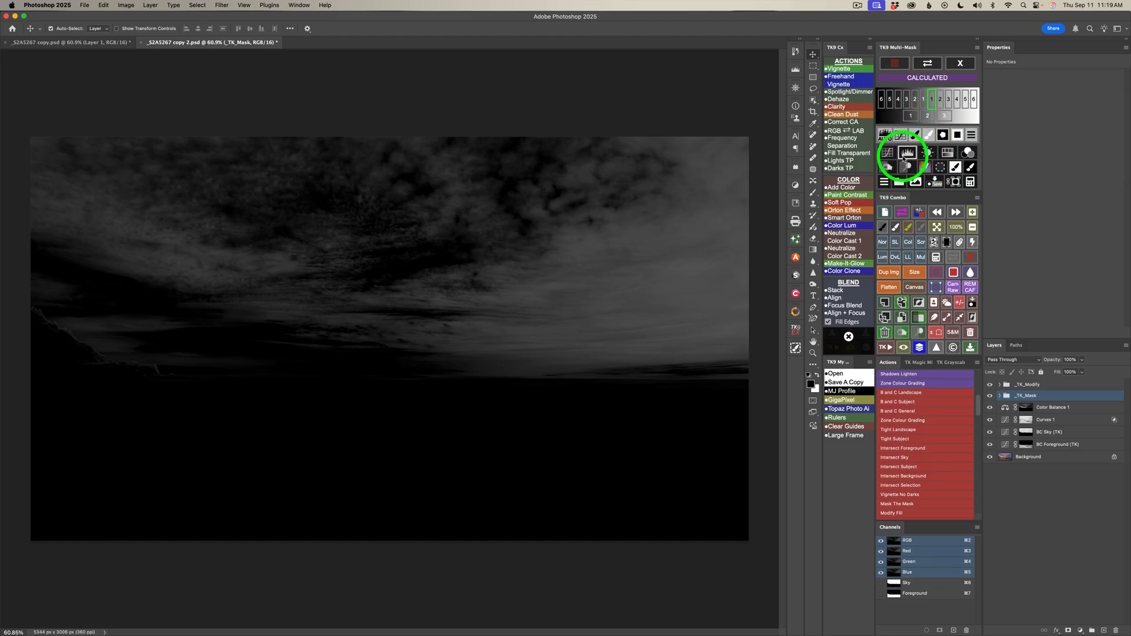
click(884, 183)
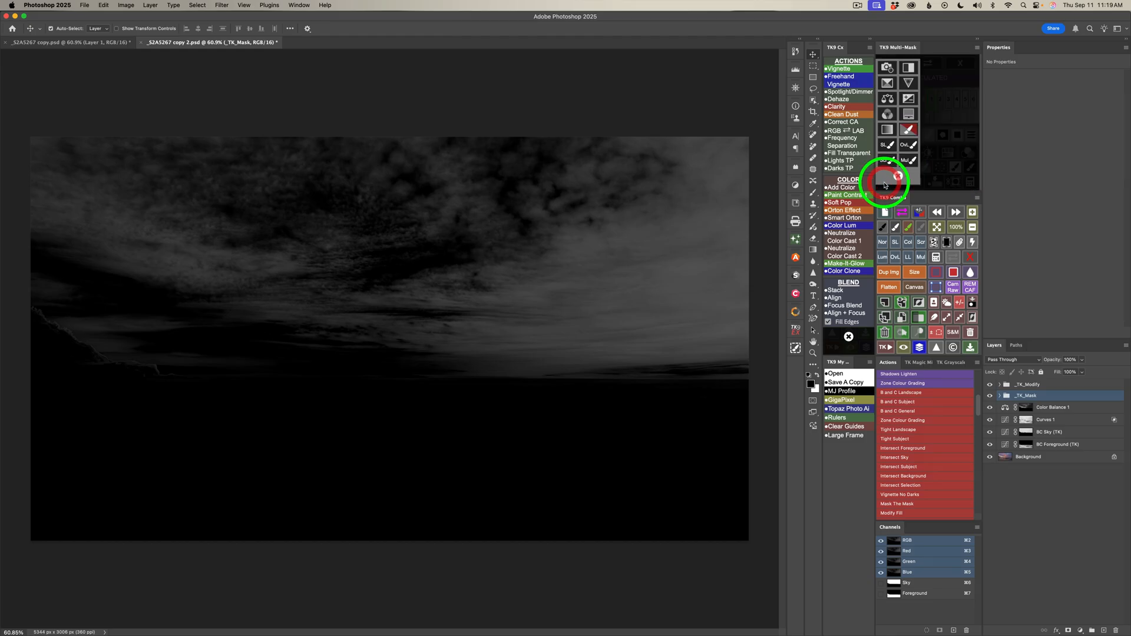
click(890, 100)
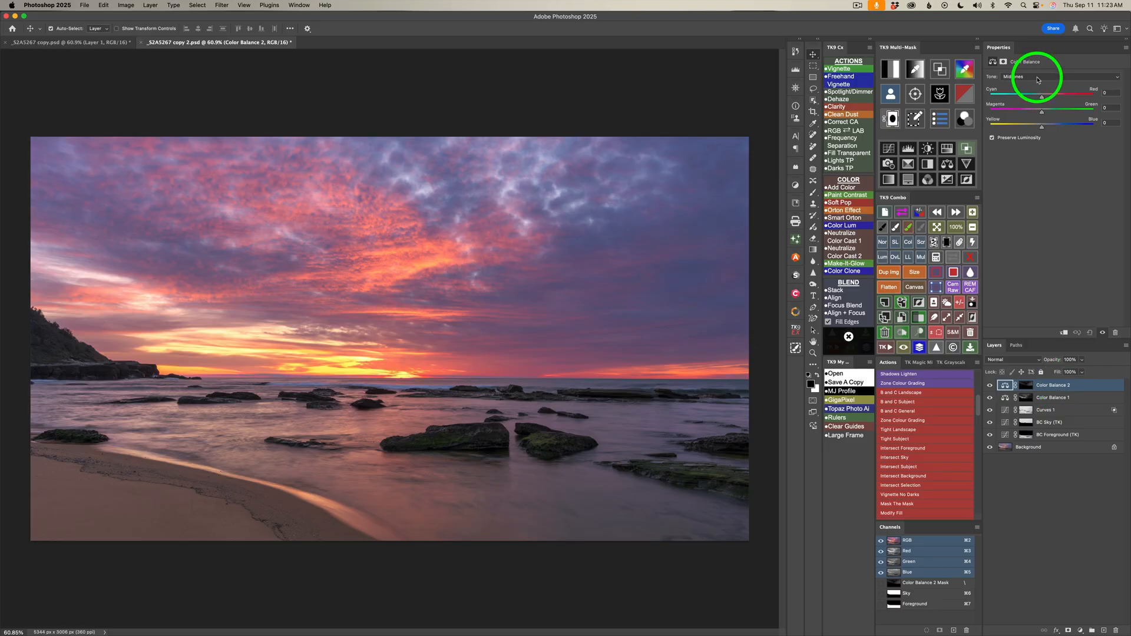
Set the new Color Balance layer's shadows to Cyan-Red -21 and Yellow-Blue +9, comparing the image with the layer off and on
click(1037, 77)
click(1026, 69)
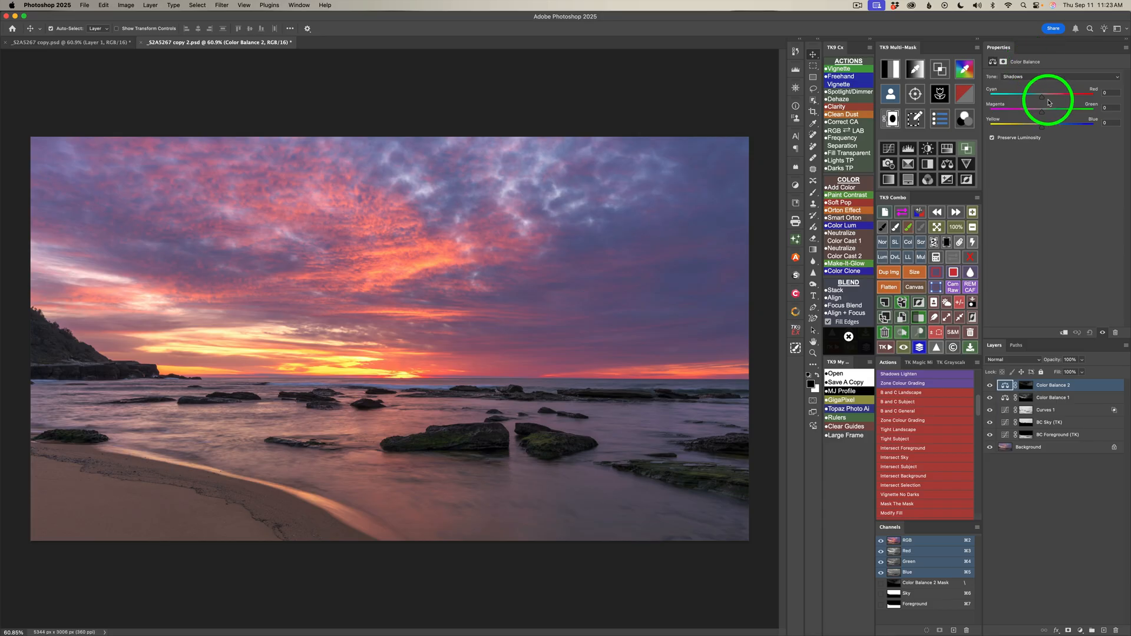
mouse_move(1041, 99)
mouse_down()
mouse_move(1015, 99)
mouse_move(1033, 98)
mouse_up()
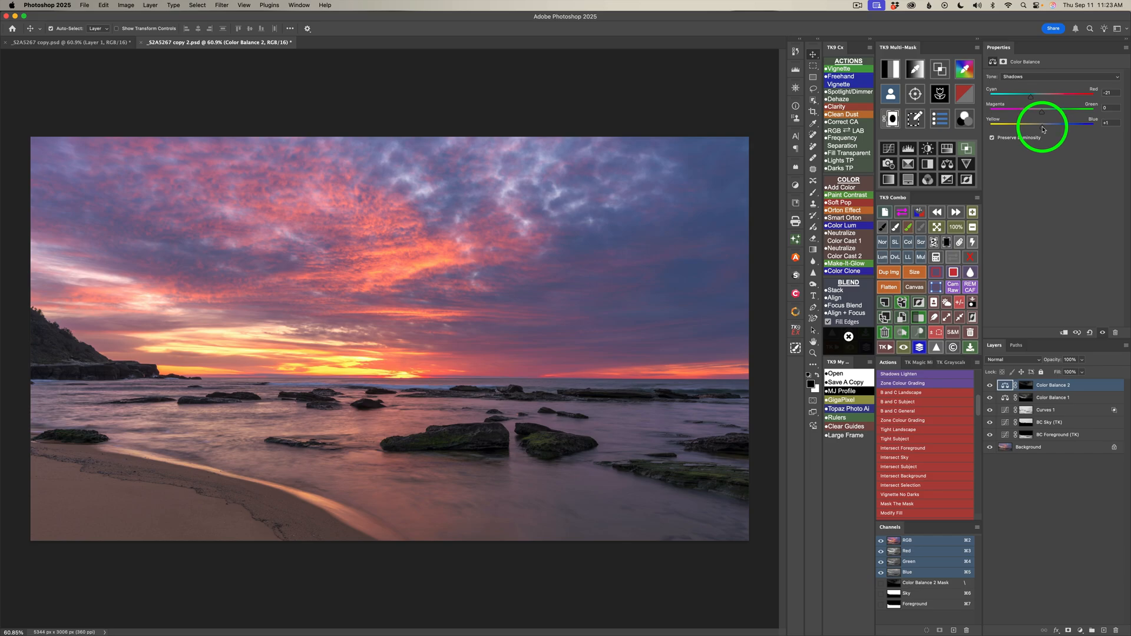
drag(1043, 129, 1048, 129)
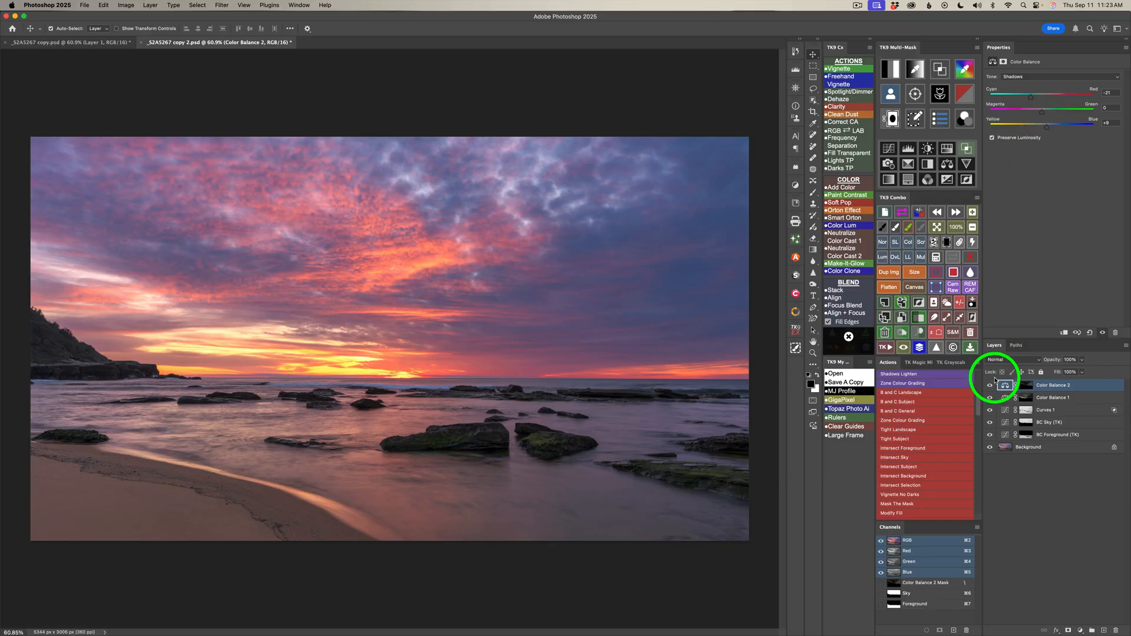
click(990, 386)
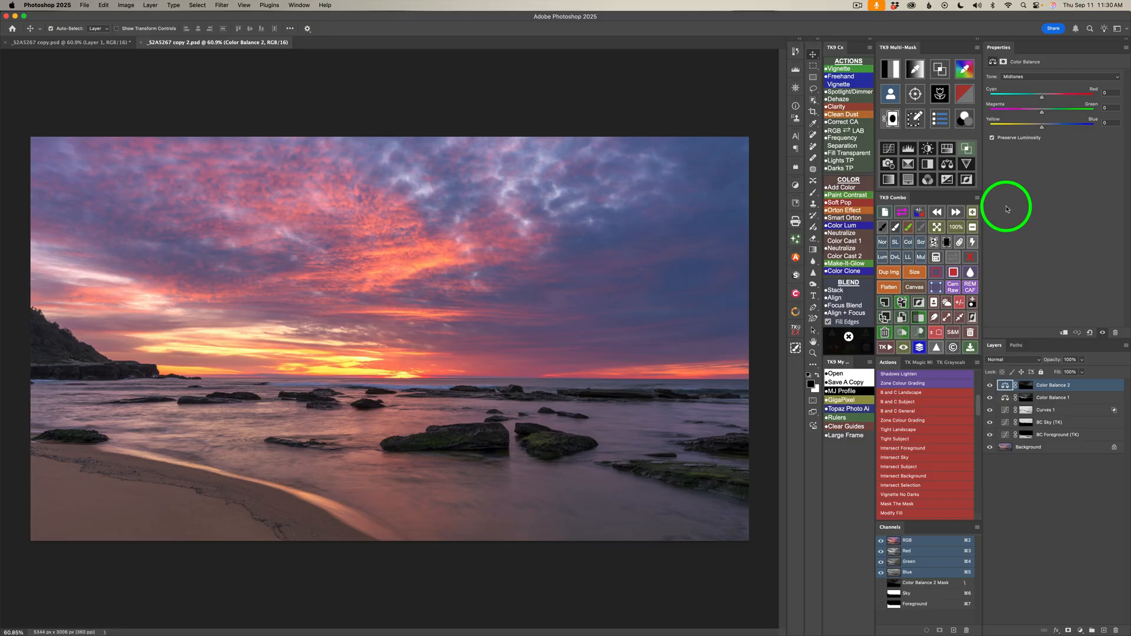
Generate a lights 2 luminosity mask and raise its contrast with Levels, using black input 20 and white input 145
click(890, 70)
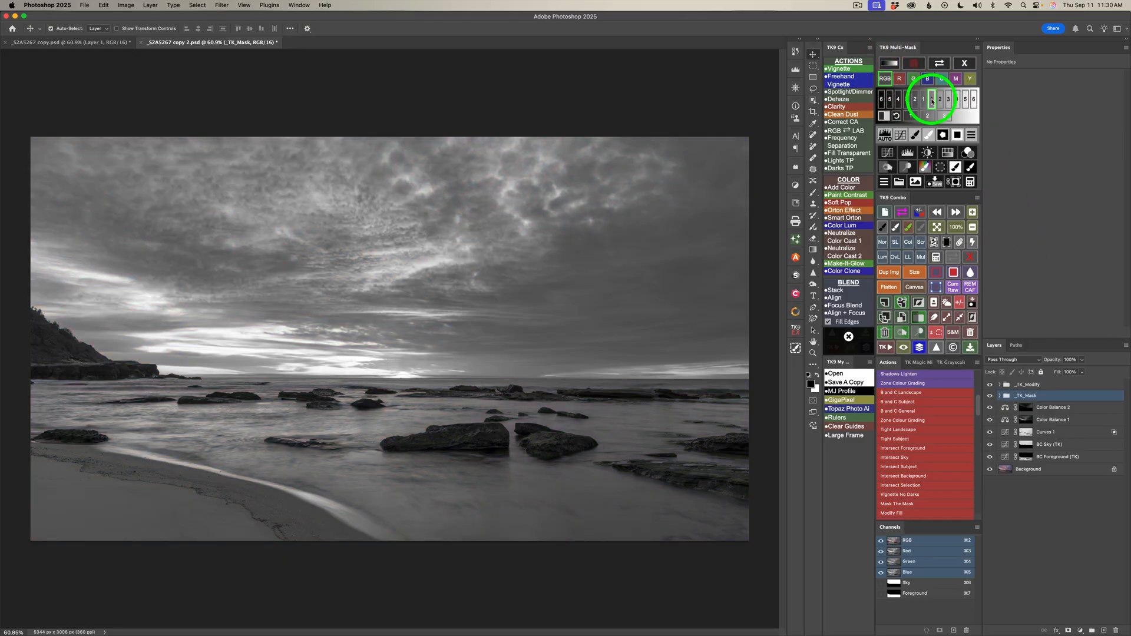
click(941, 100)
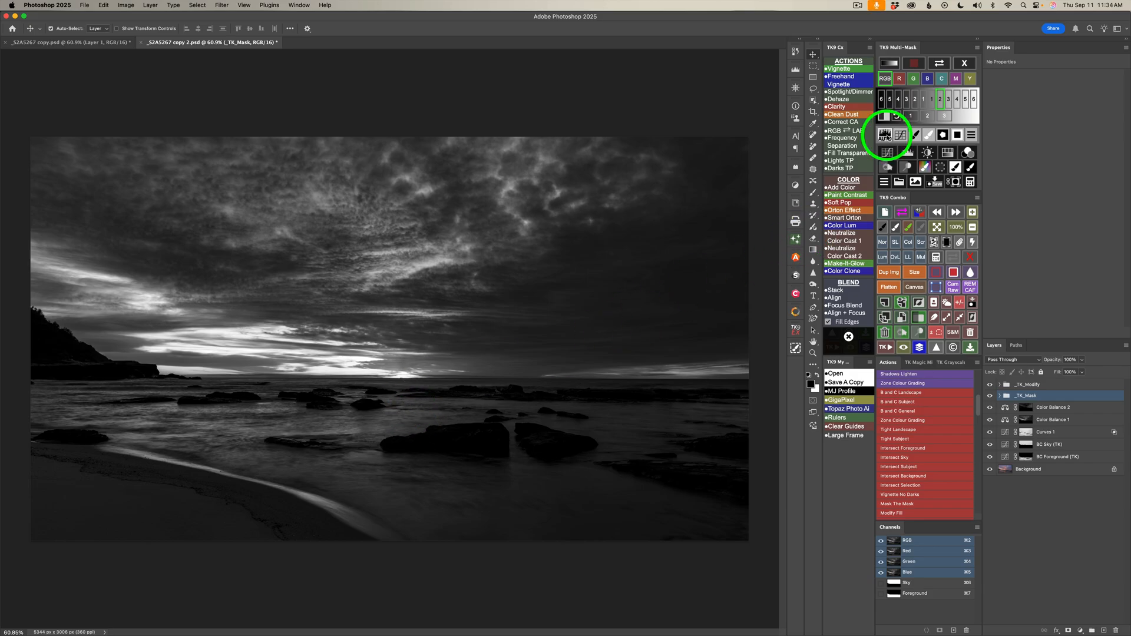
click(885, 135)
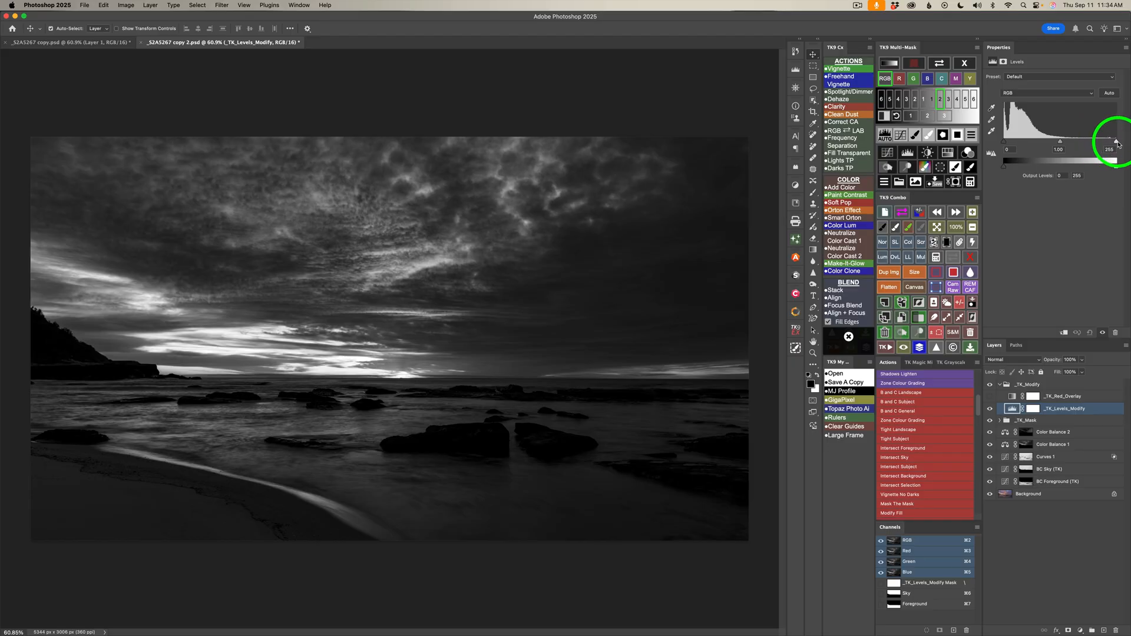
drag(1115, 142, 1067, 144)
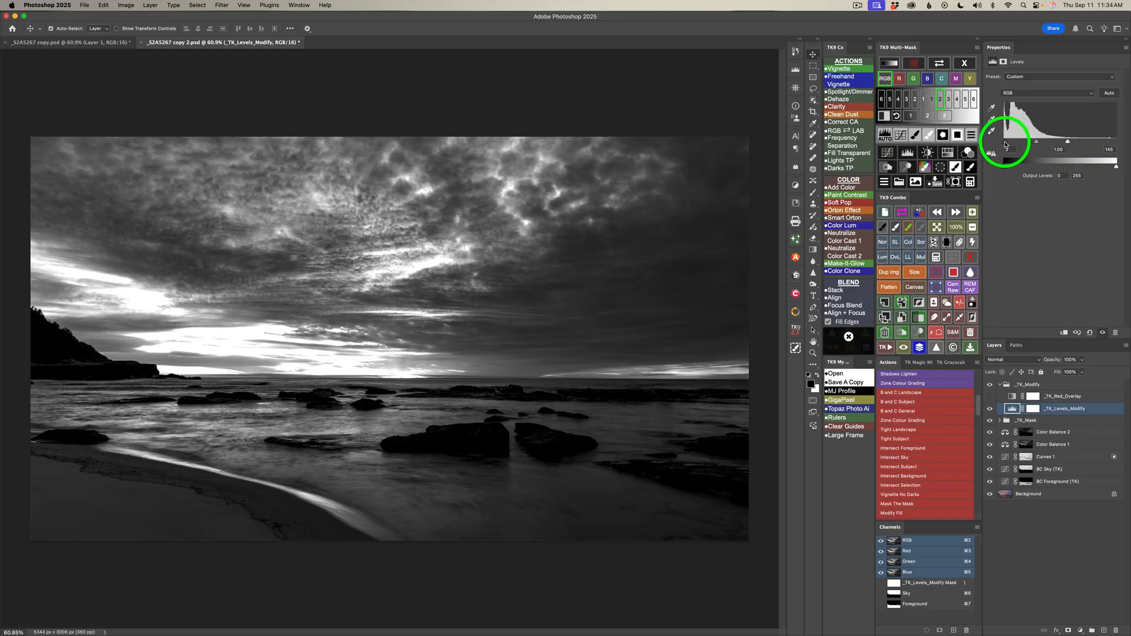
drag(1006, 144, 1014, 144)
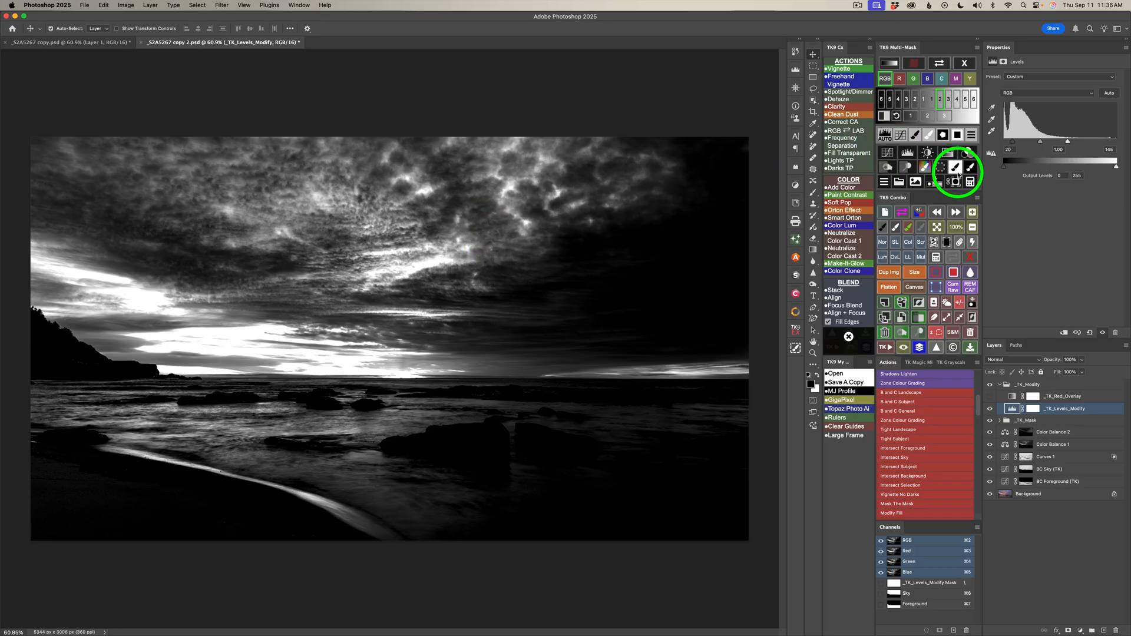
Multiply the Levels-adjusted lights 2 mask by the saved Foreground mask
click(969, 181)
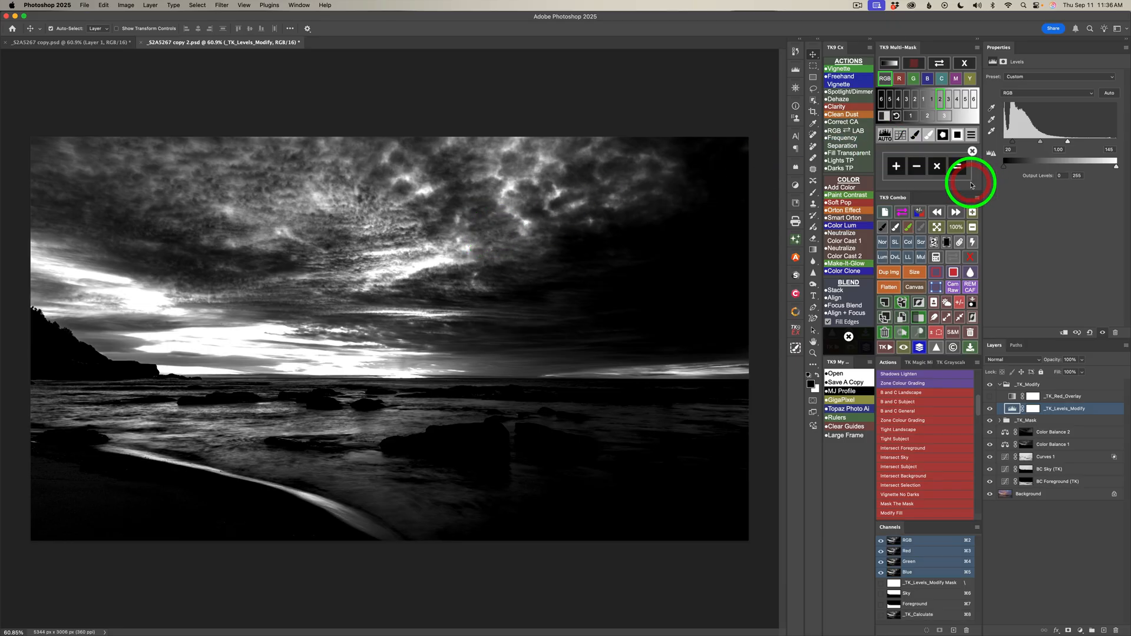
click(937, 166)
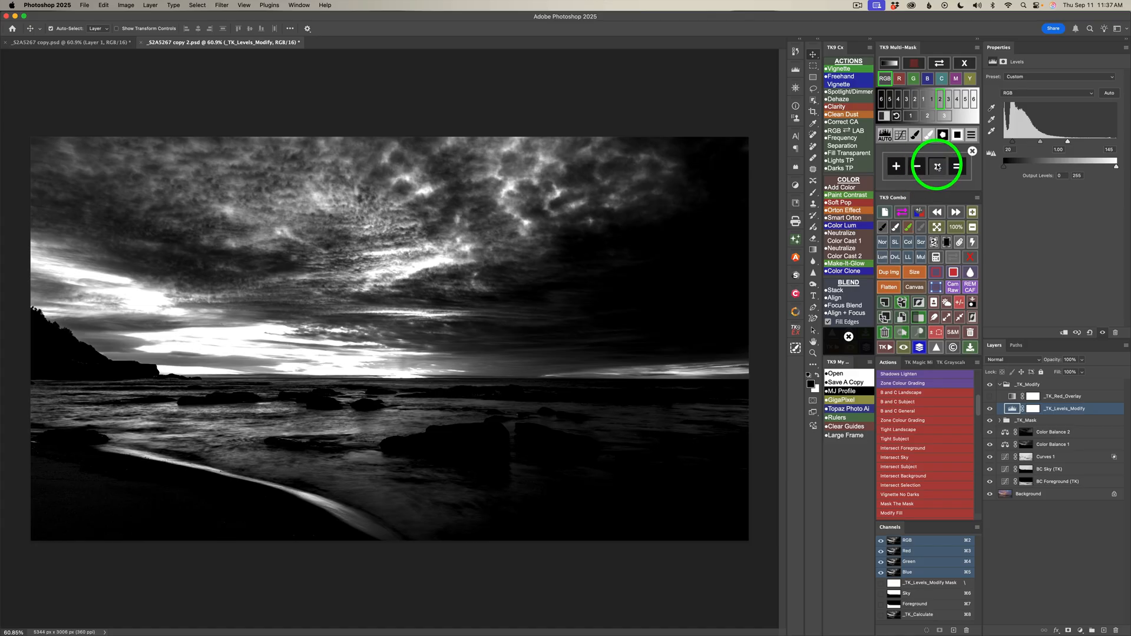
click(890, 94)
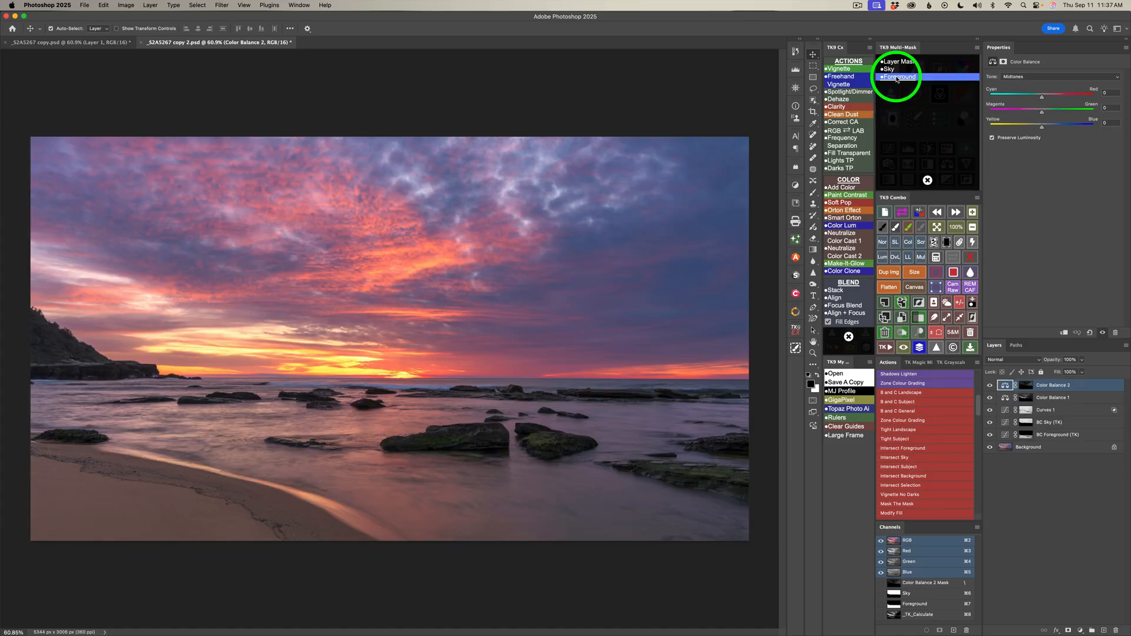
click(897, 78)
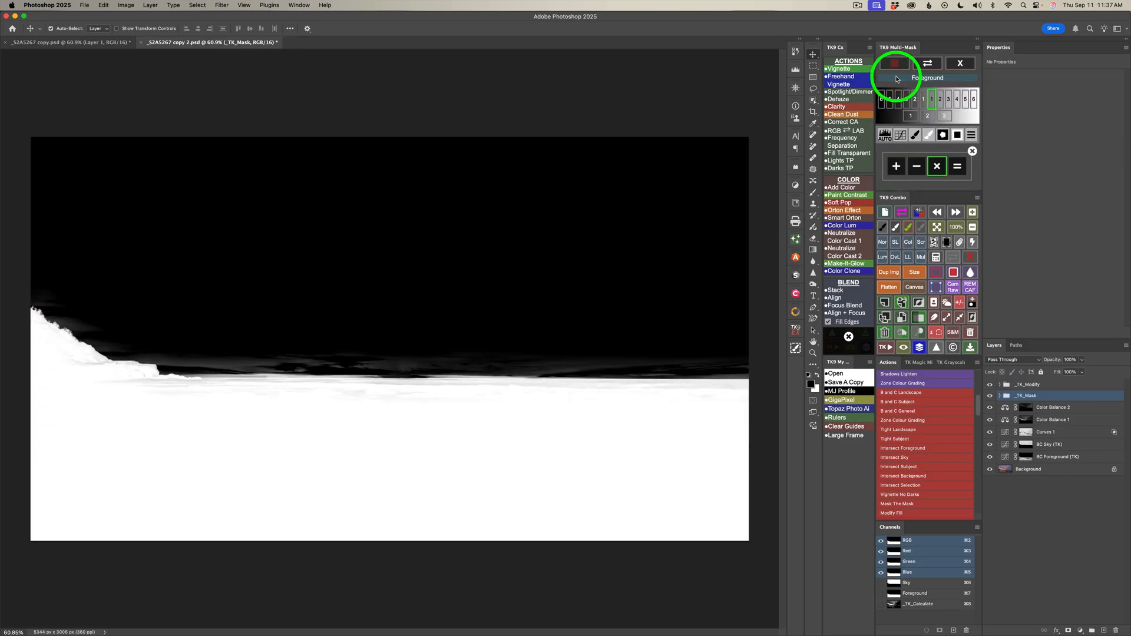
click(957, 166)
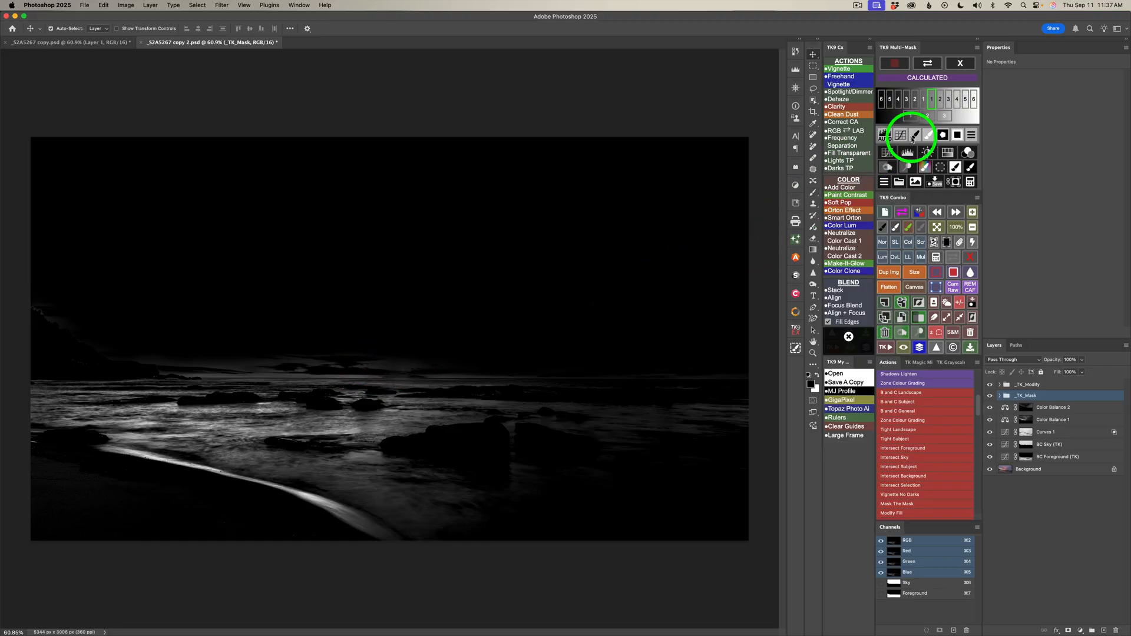
Paint black on the calculated mask over remaining grey above the horizon, and at 10% opacity along the bright shoreline streak
click(915, 134)
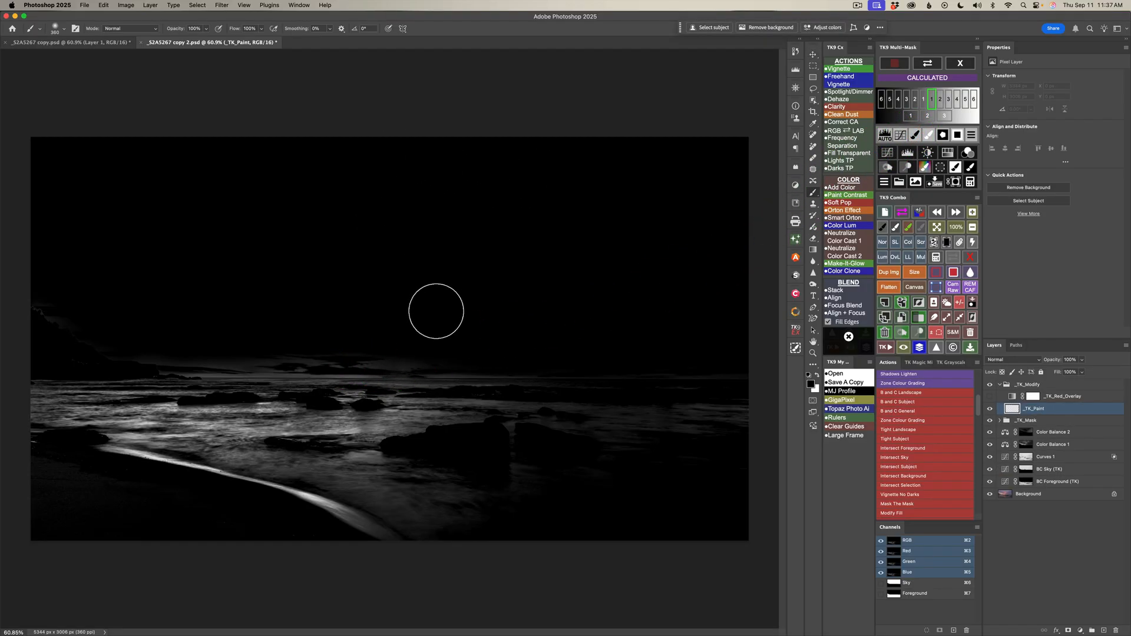
drag(408, 335, 373, 328)
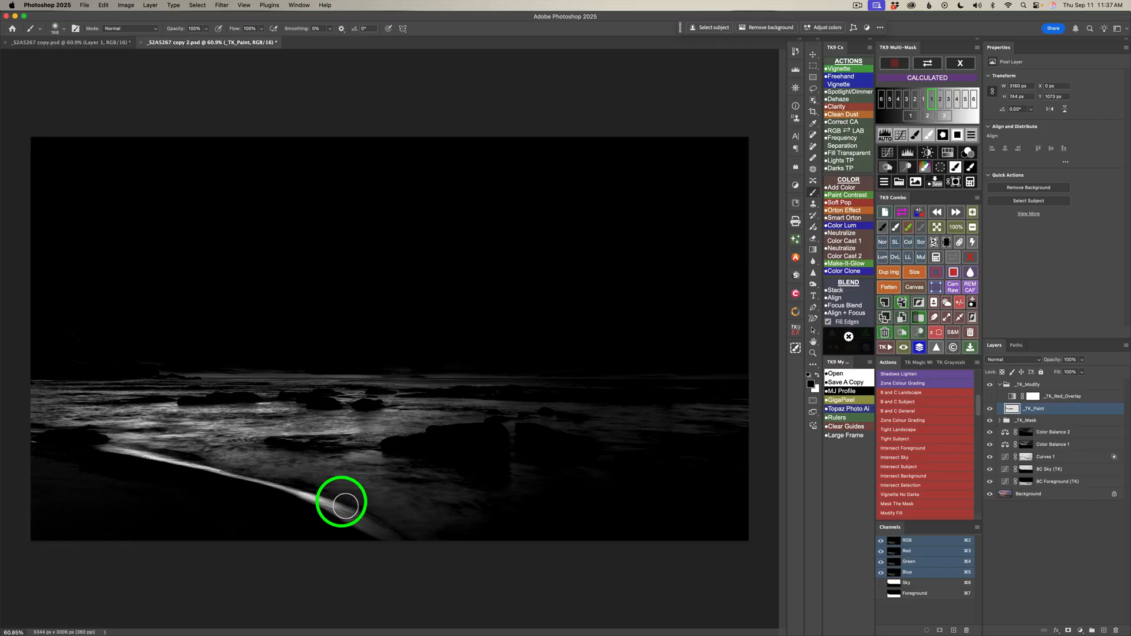
key(1)
drag(289, 498, 342, 514)
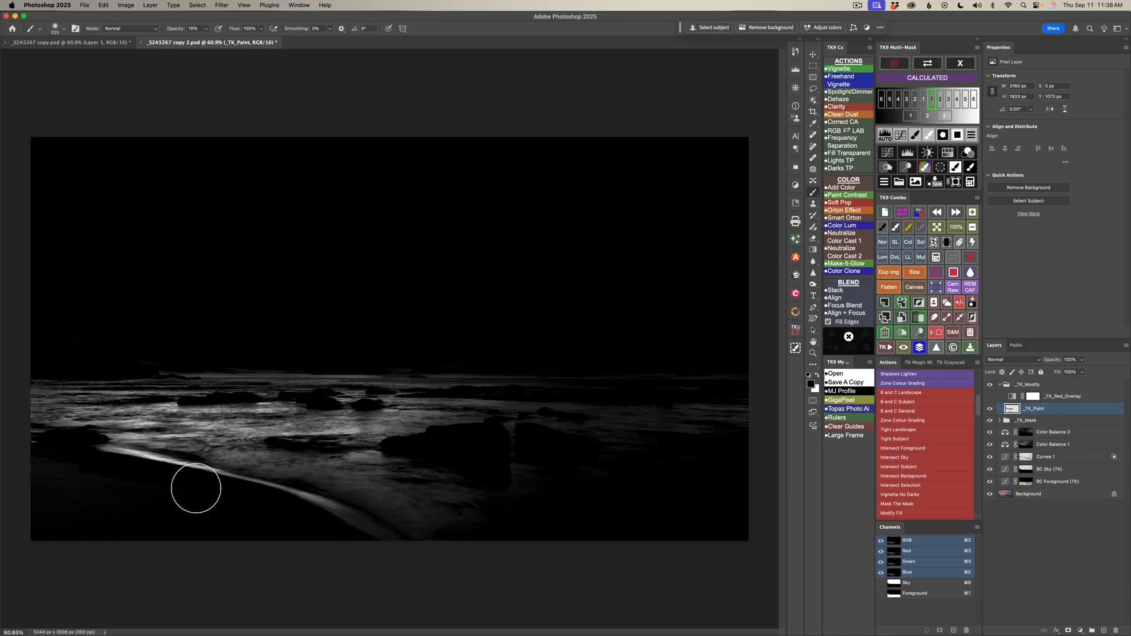
mouse_move(185, 476)
mouse_down()
mouse_move(142, 469)
mouse_move(218, 466)
mouse_move(111, 459)
mouse_move(152, 458)
mouse_move(174, 473)
mouse_move(299, 471)
mouse_move(127, 459)
mouse_up()
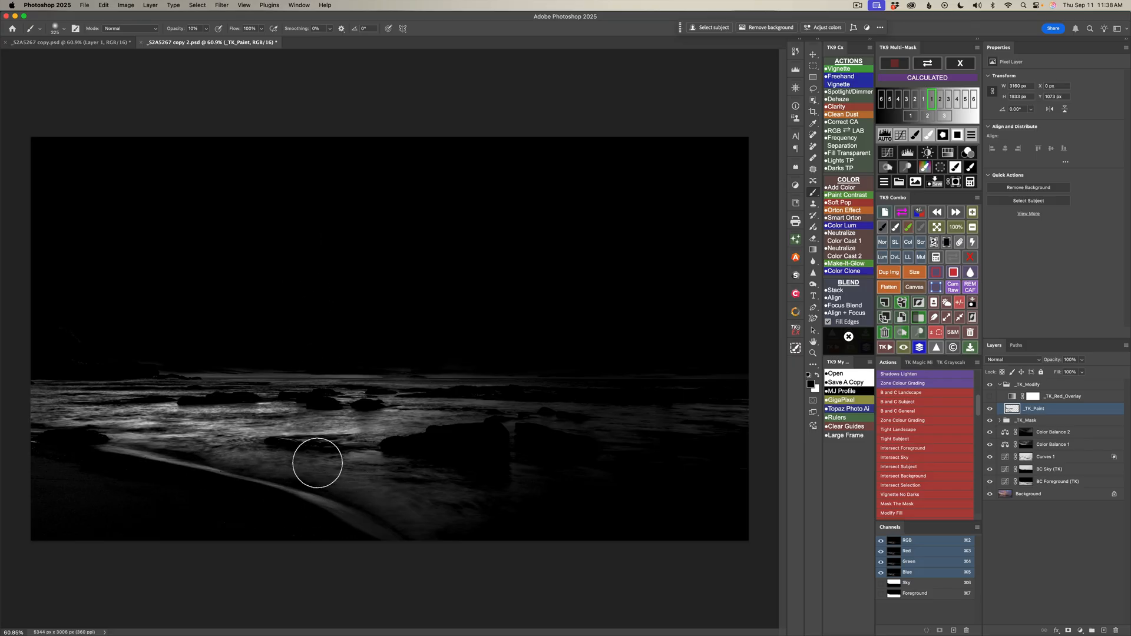
mouse_move(434, 500)
mouse_down()
mouse_move(426, 528)
mouse_move(383, 518)
mouse_move(311, 459)
mouse_up()
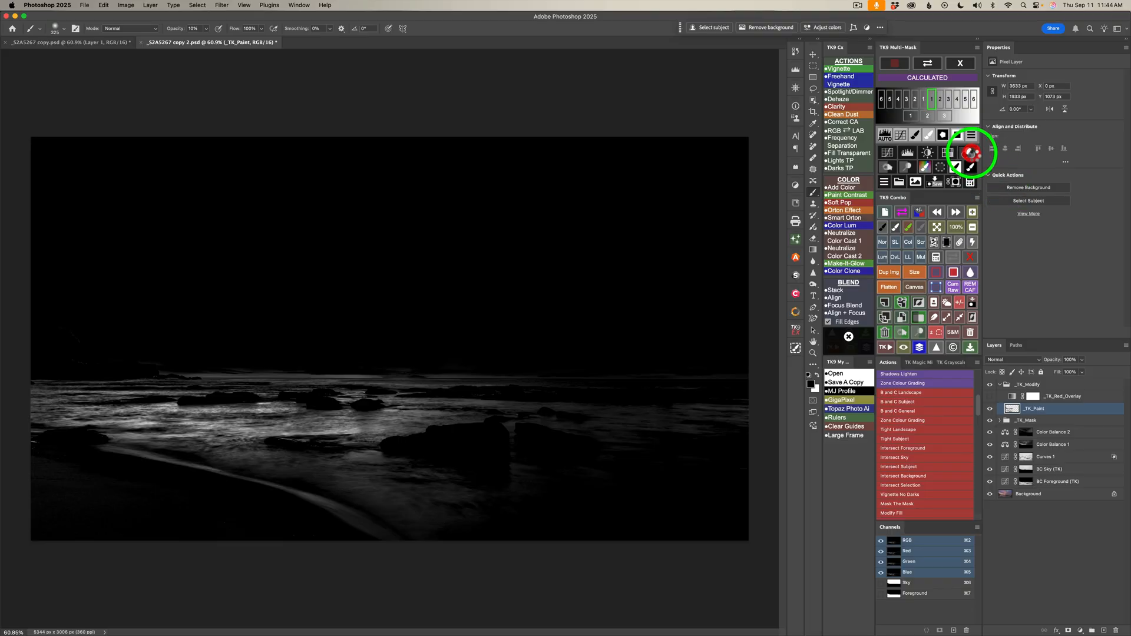
Use the painted mask on a new Color Grading layer and set its midtones to hue 22, saturation 30 and brightness 27
click(966, 153)
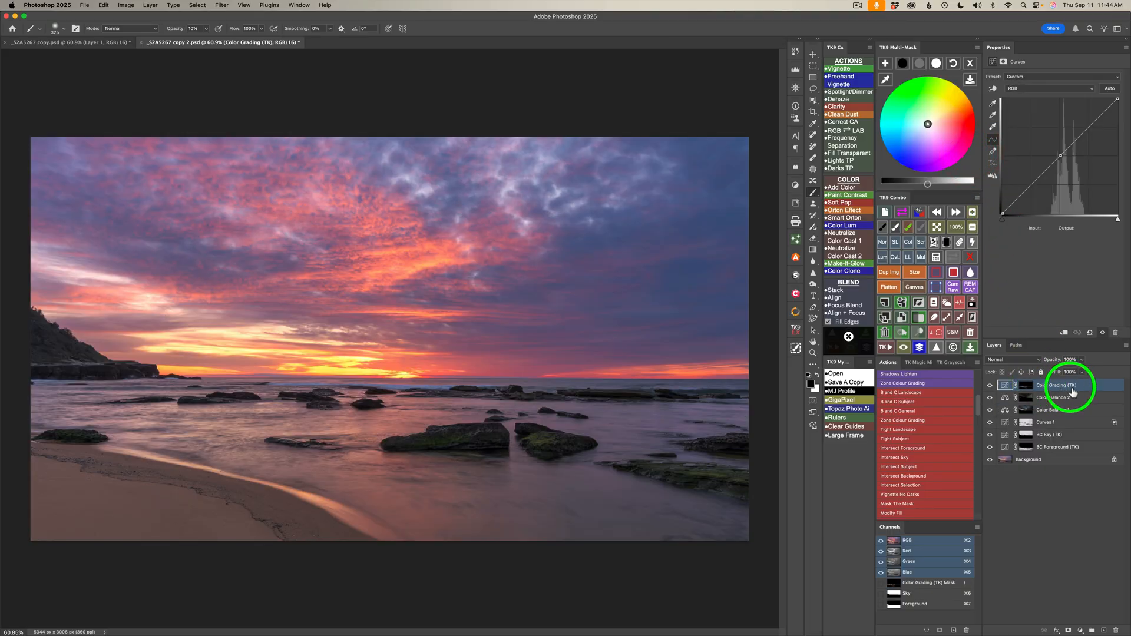
click(921, 65)
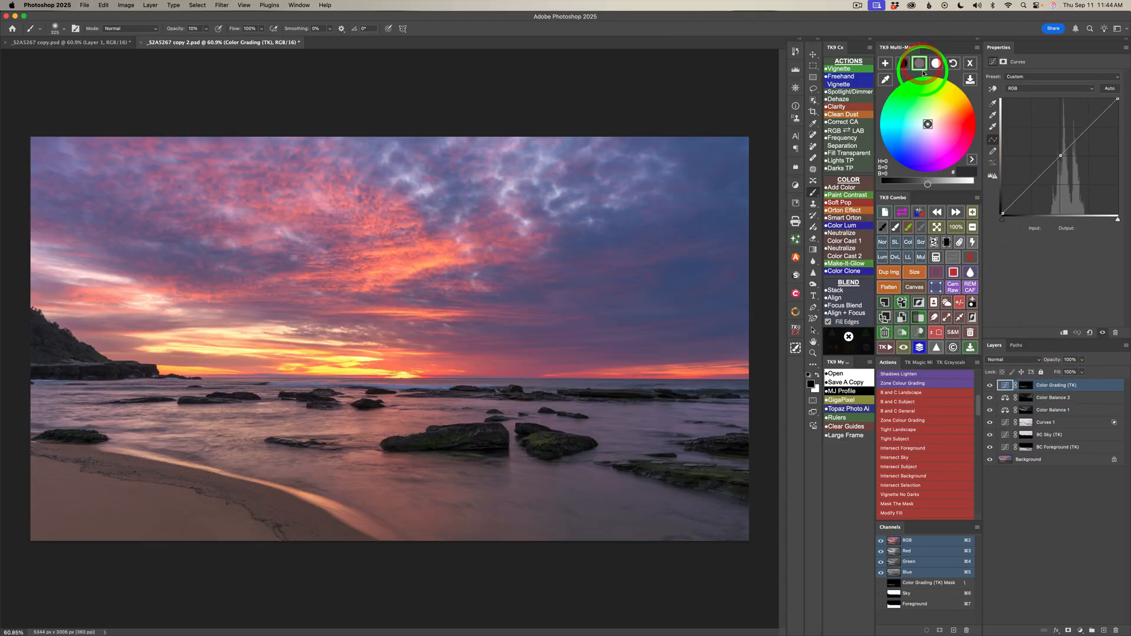
drag(928, 186, 947, 186)
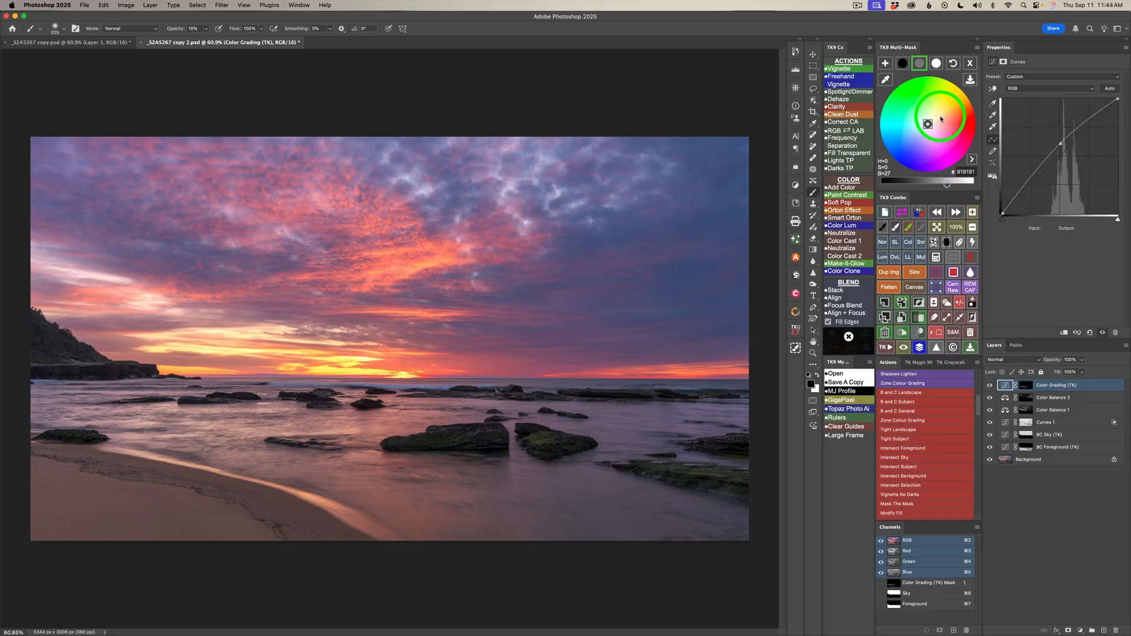
drag(943, 119, 954, 117)
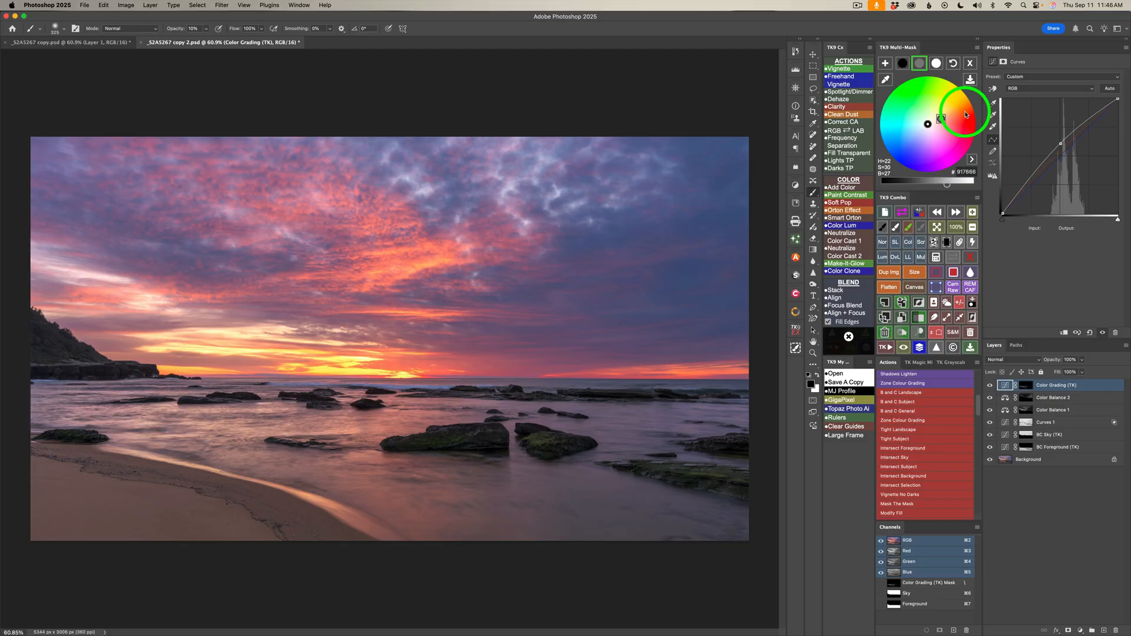
Set the Color Grading layer's highlights to brightness 56, compare the image with the layer hidden, and finish the color grading
click(936, 63)
drag(929, 183, 969, 187)
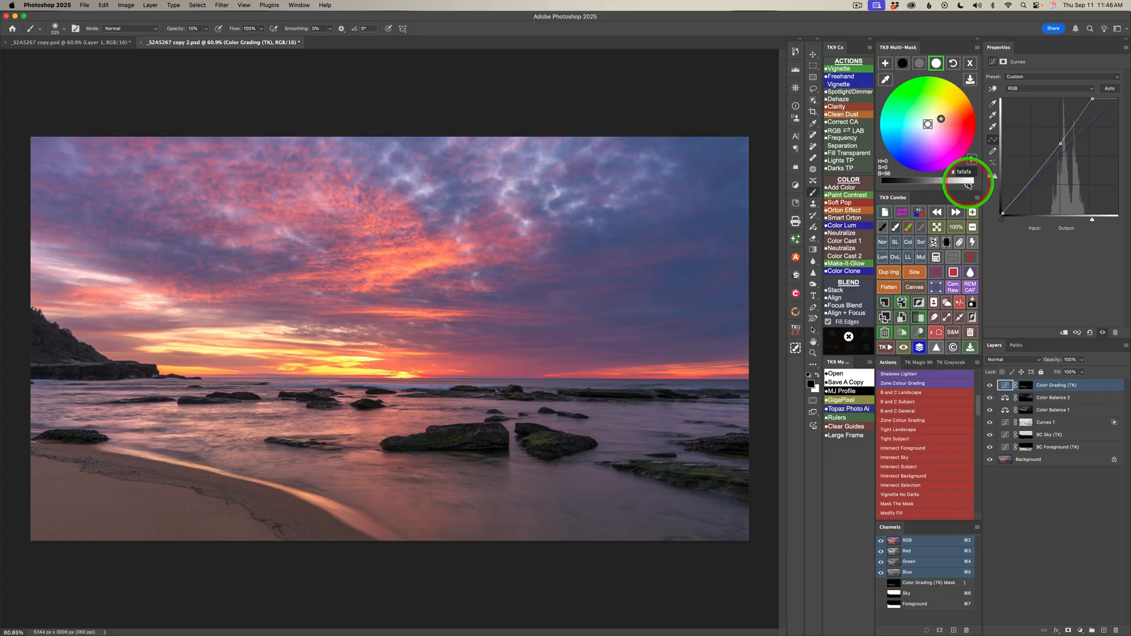
click(989, 386)
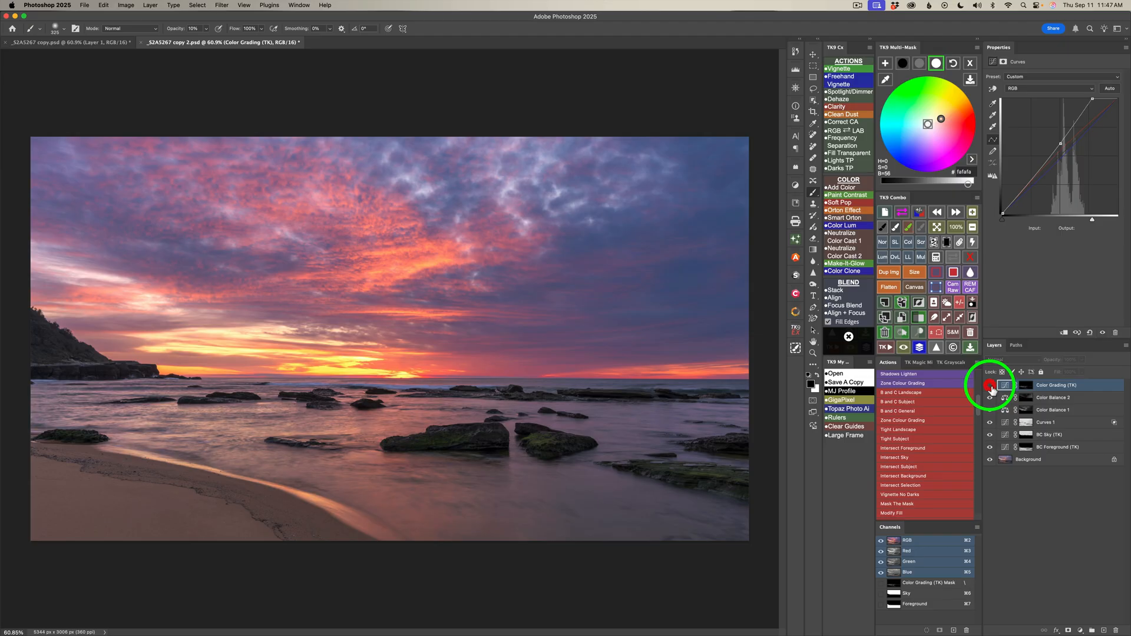
click(990, 386)
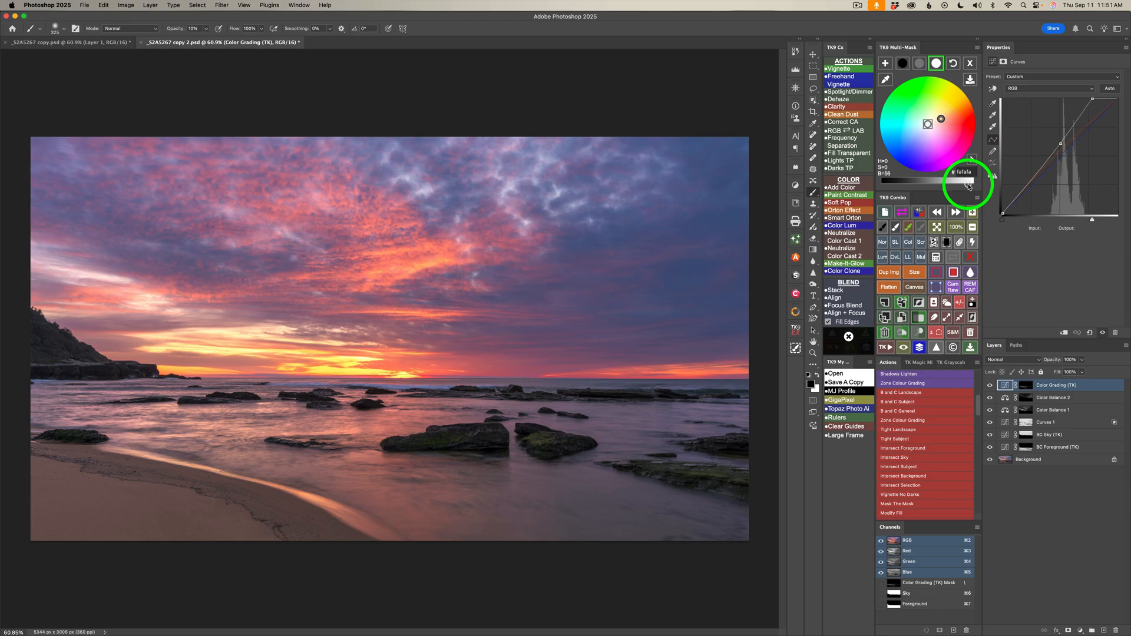
click(968, 187)
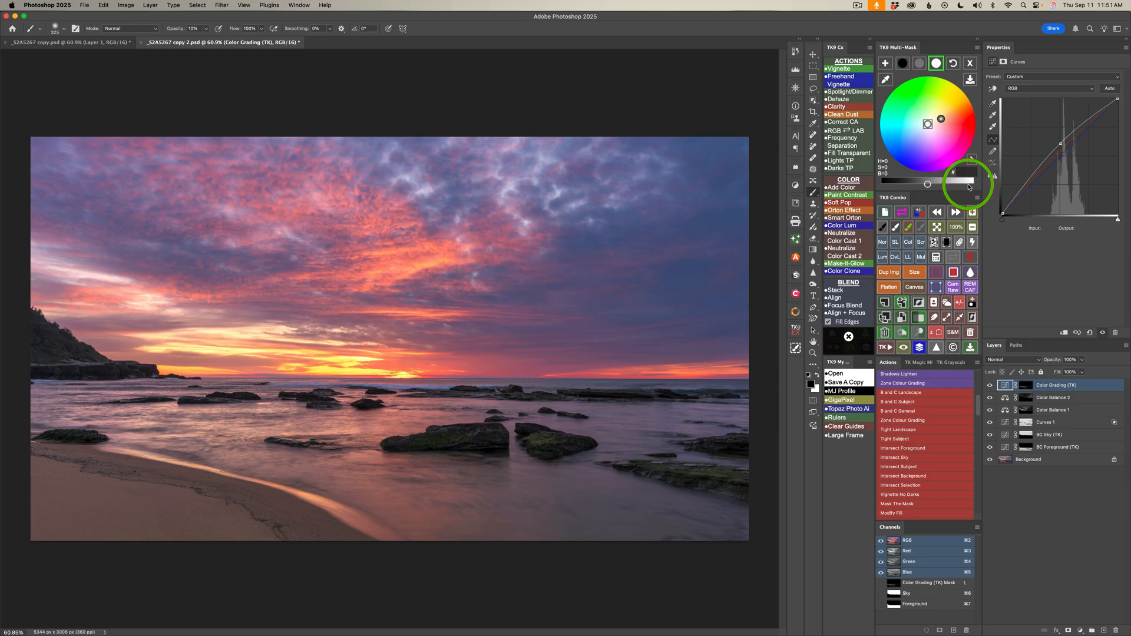
click(968, 186)
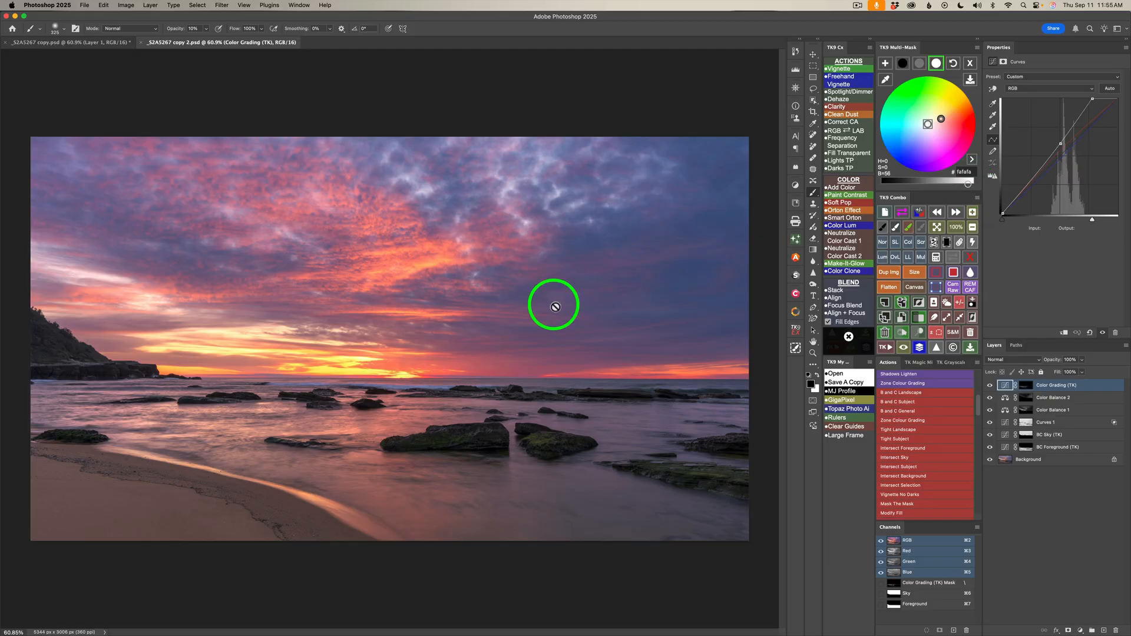
click(970, 63)
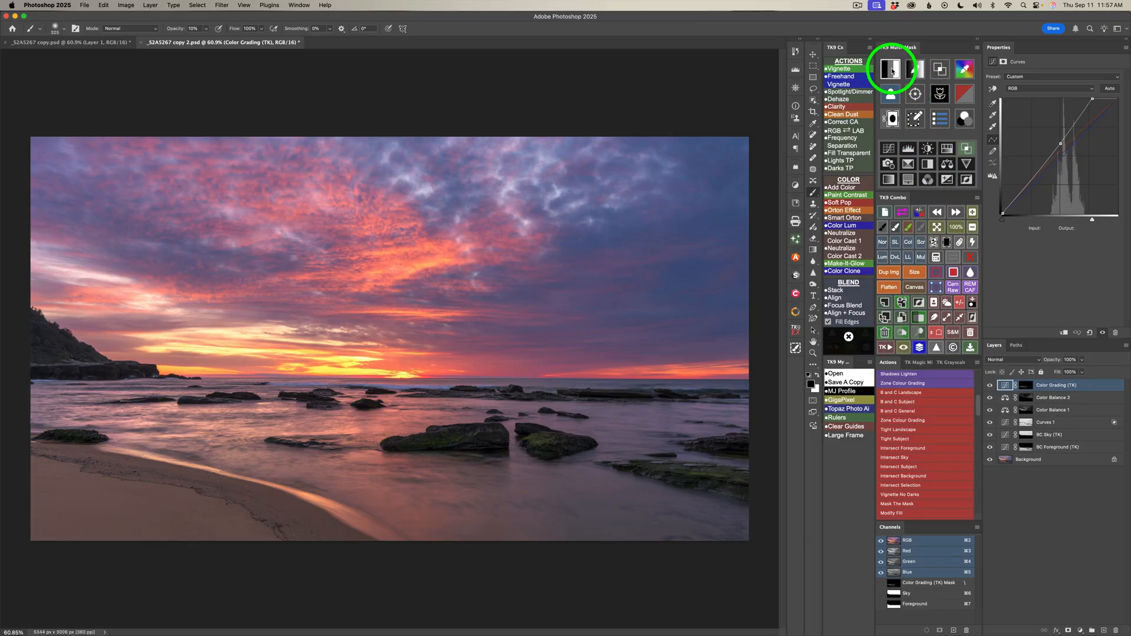
Generate a darks 2 luminosity mask and load it as a selection for a new Soft Light burn layer
click(892, 72)
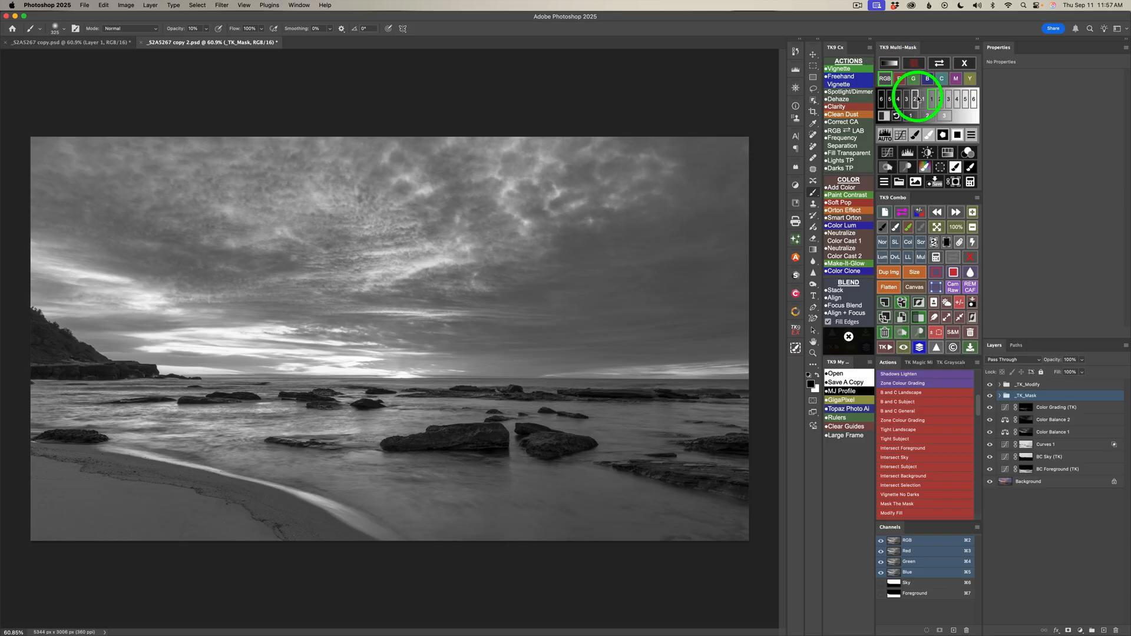
click(924, 99)
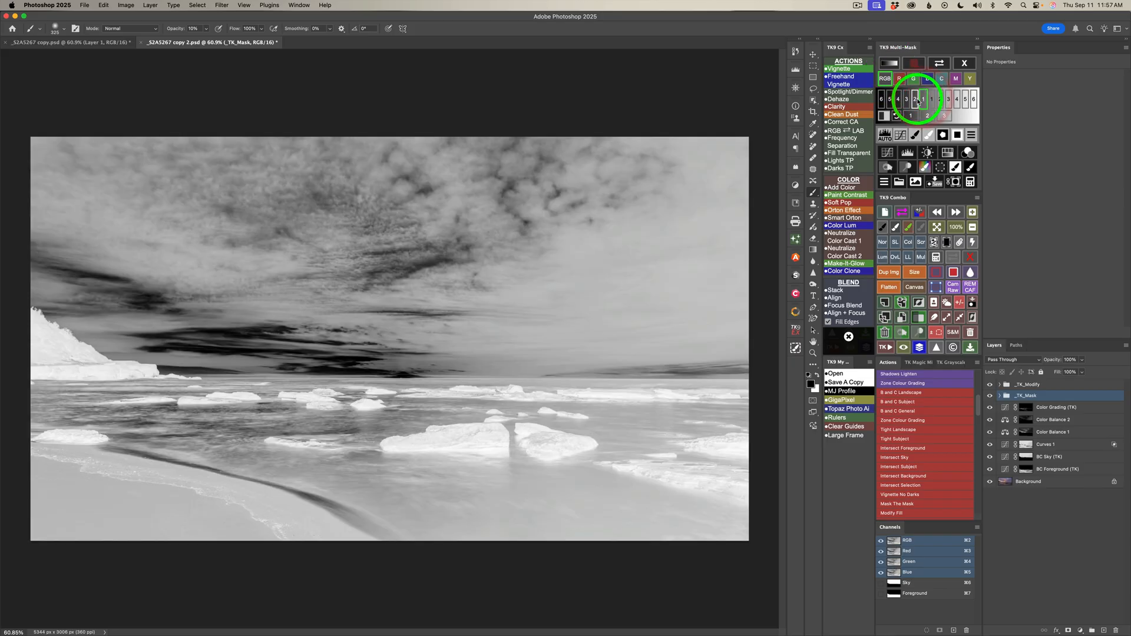
click(915, 100)
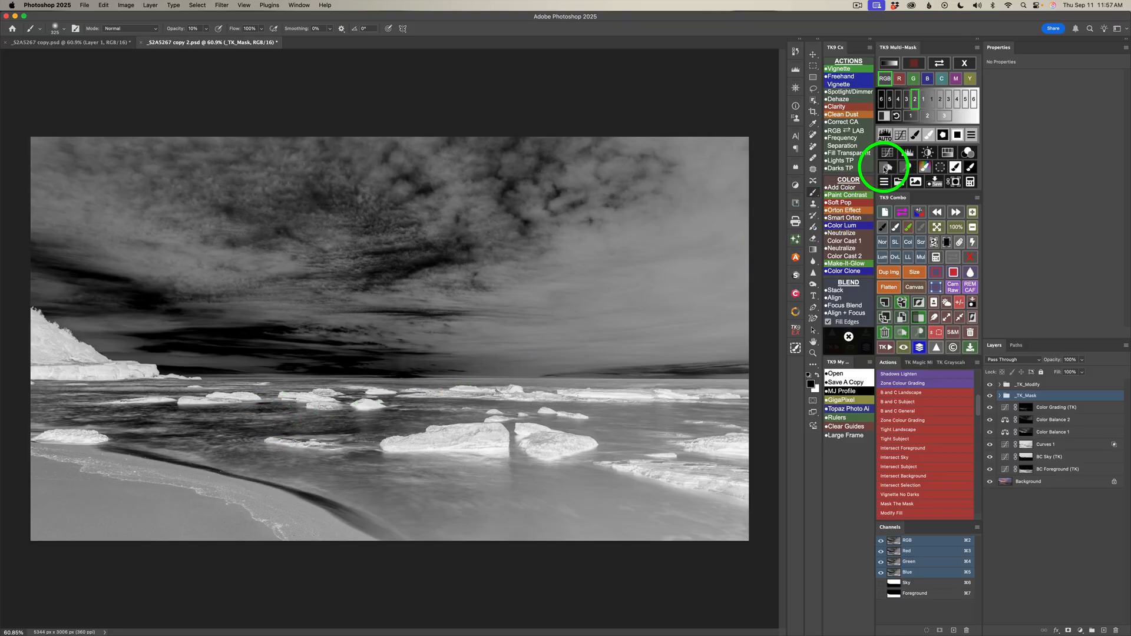
click(921, 258)
click(1020, 385)
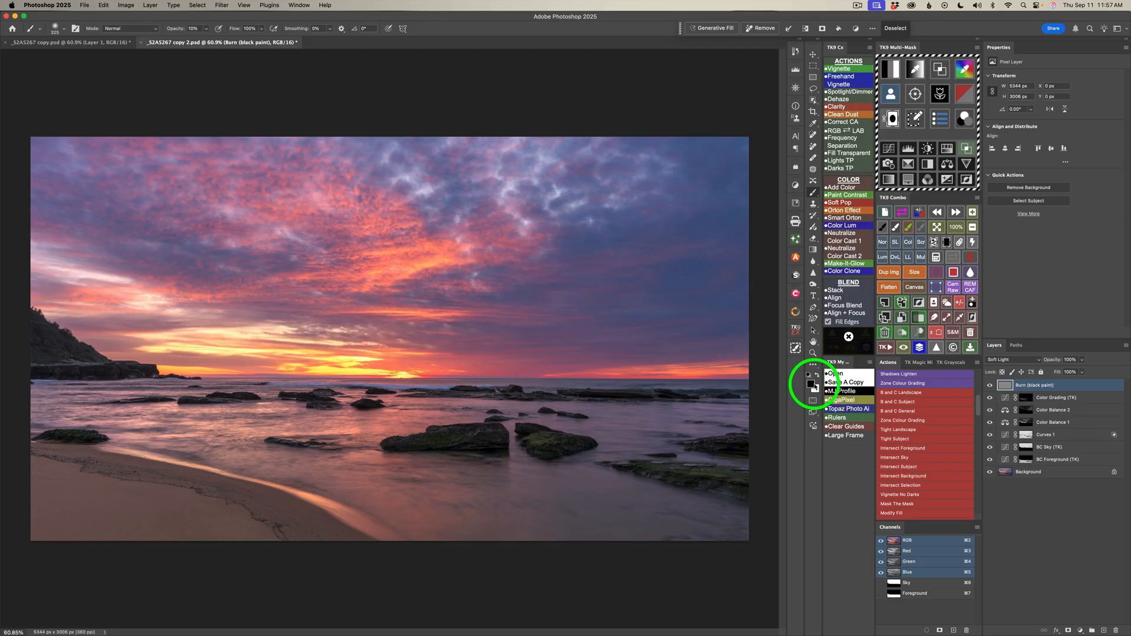
Paint black at 10% opacity through the selection over the water and rocks in the foreground, and compare with the burn layer hidden
mouse_move(538, 455)
mouse_down()
mouse_move(590, 431)
mouse_move(554, 434)
mouse_up()
mouse_move(447, 405)
mouse_down()
mouse_move(462, 407)
mouse_move(439, 404)
mouse_up()
drag(364, 454, 367, 452)
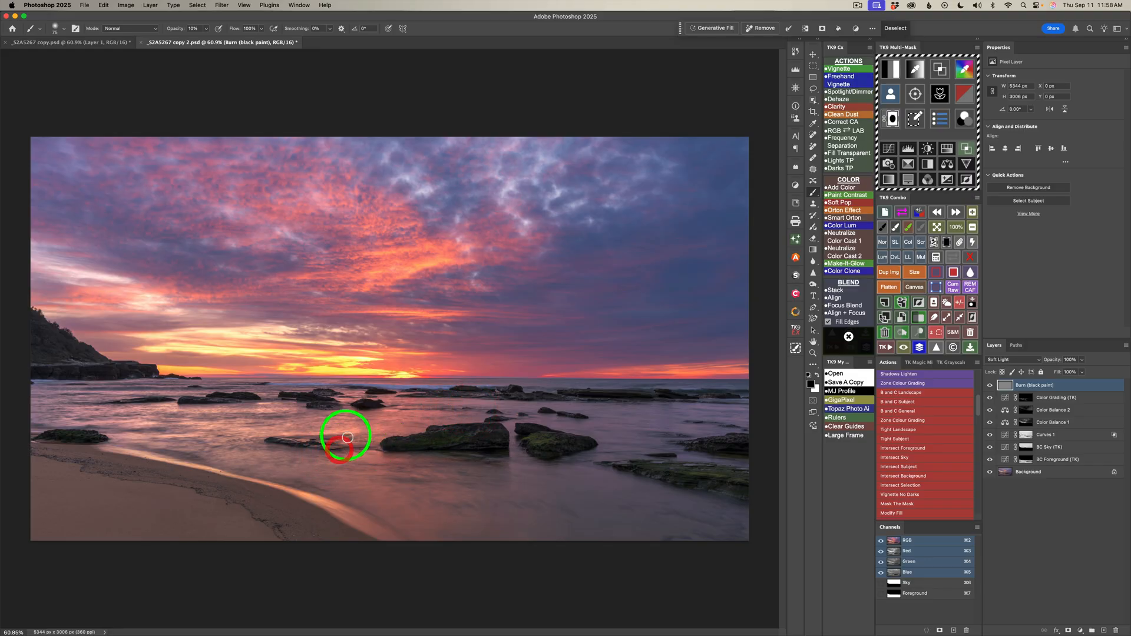
drag(306, 432, 293, 433)
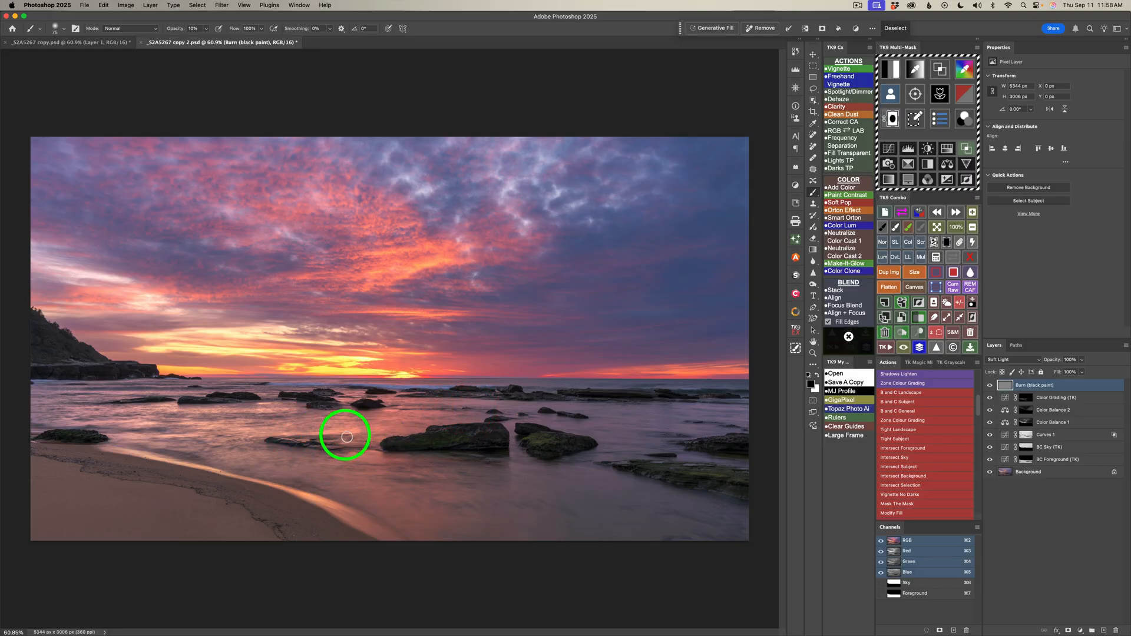
click(217, 419)
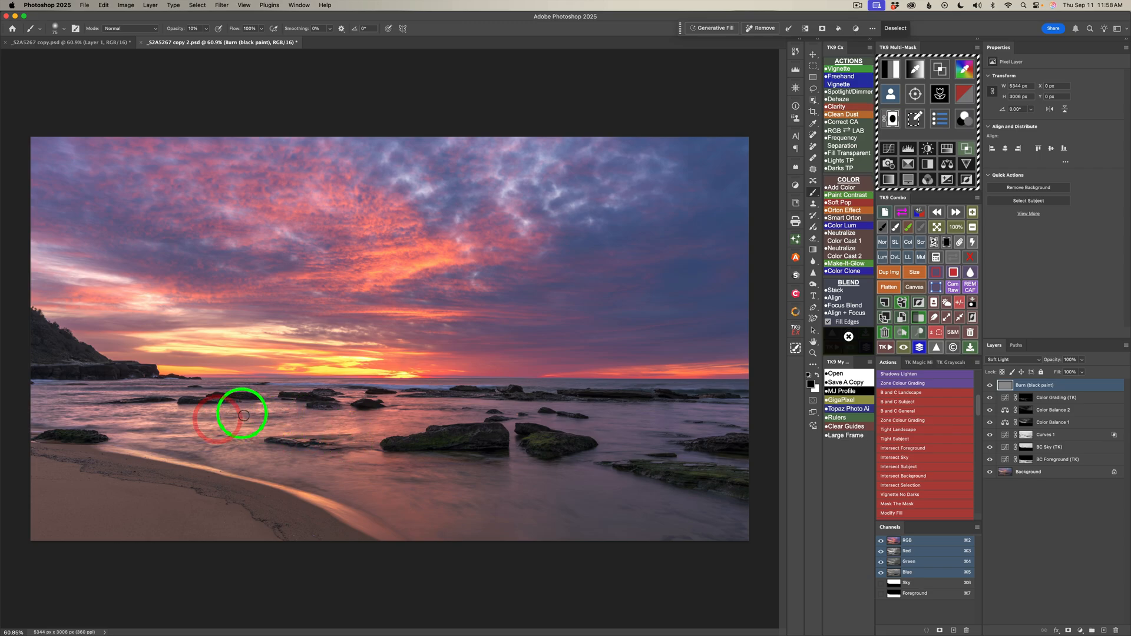
click(158, 410)
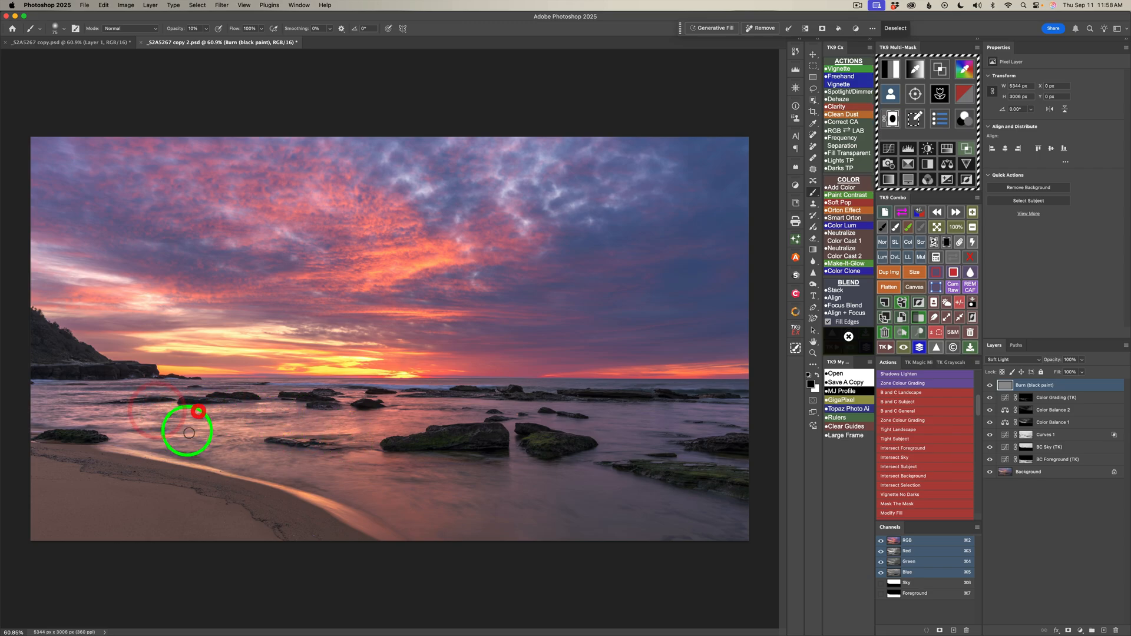
click(116, 428)
click(182, 451)
click(205, 433)
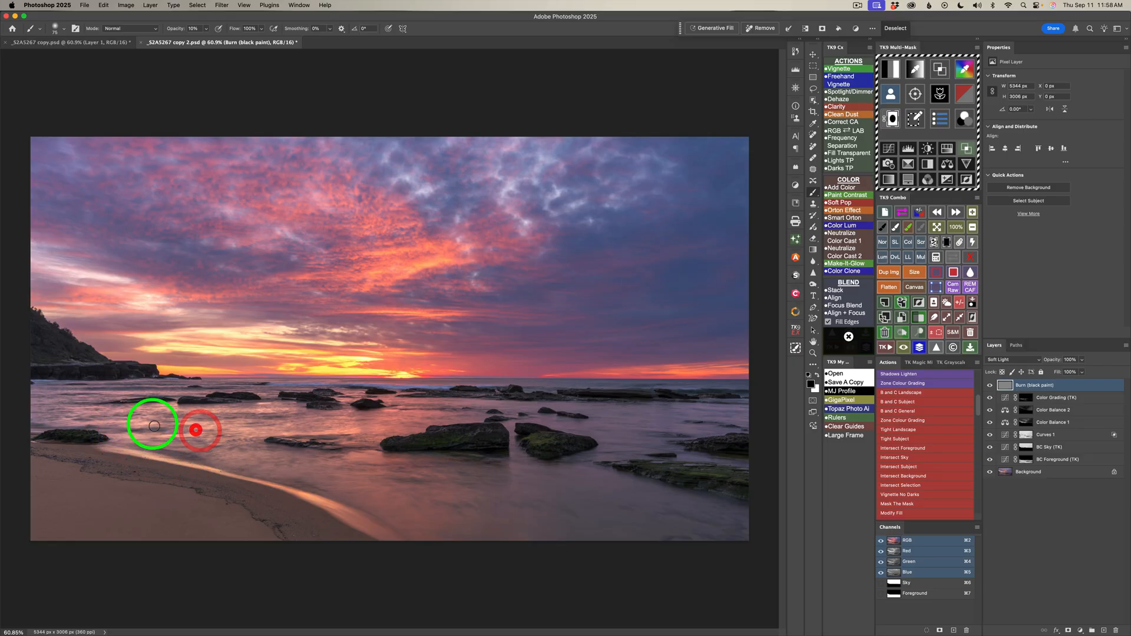
click(77, 417)
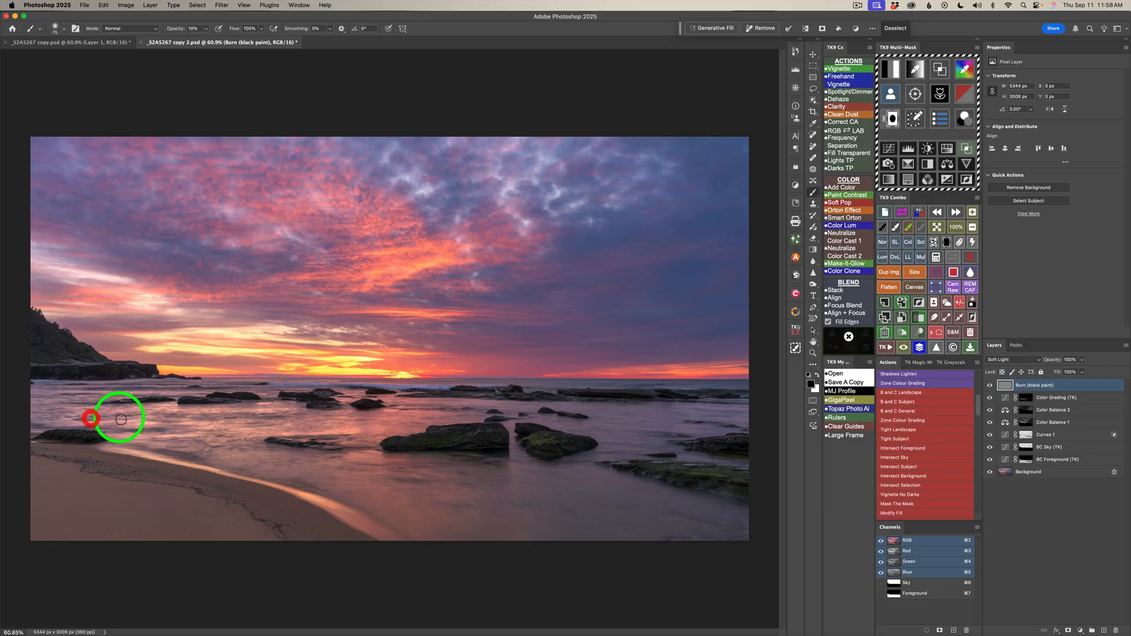
click(164, 411)
click(98, 391)
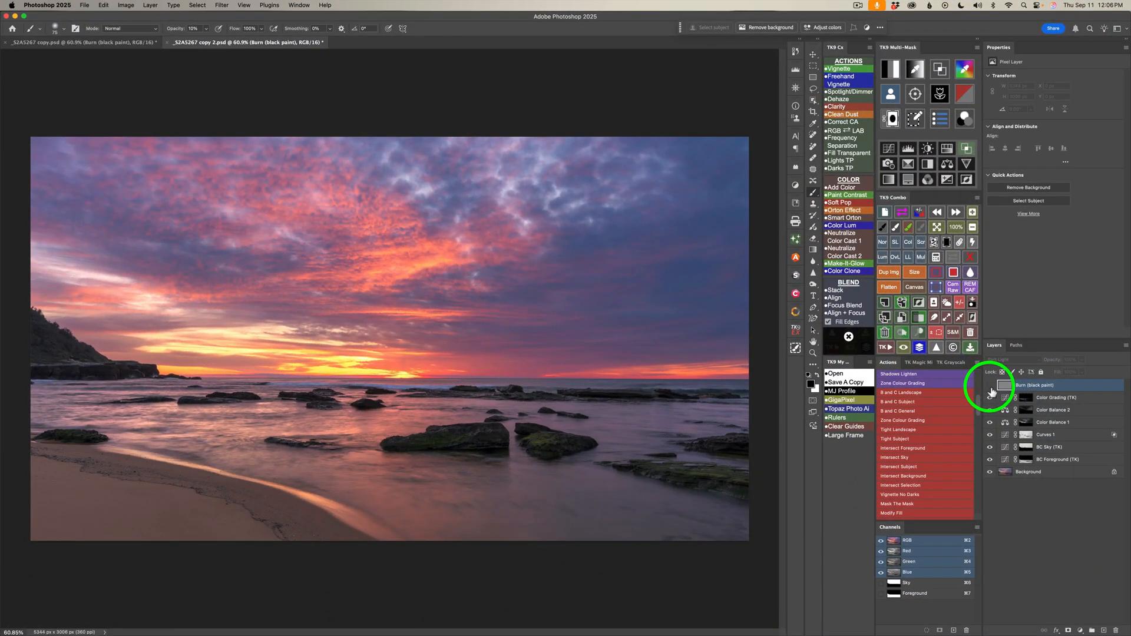
click(991, 387)
click(990, 387)
click(991, 387)
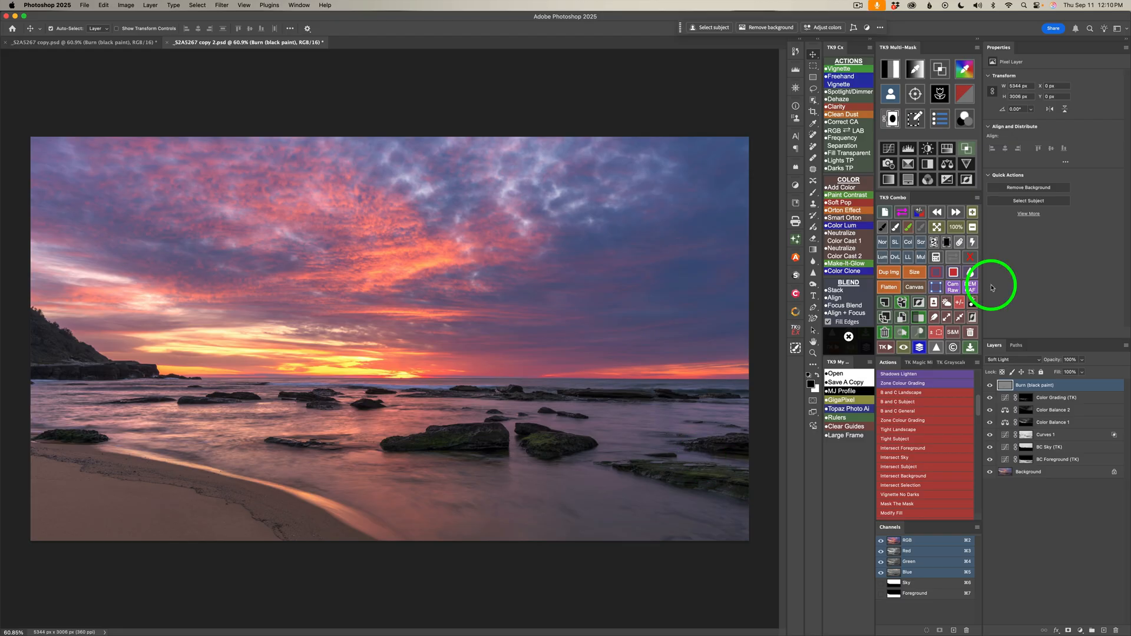
Apply a Camera Raw Filter layer with Texture +64, Clarity +30 and Dehaze -11
click(953, 288)
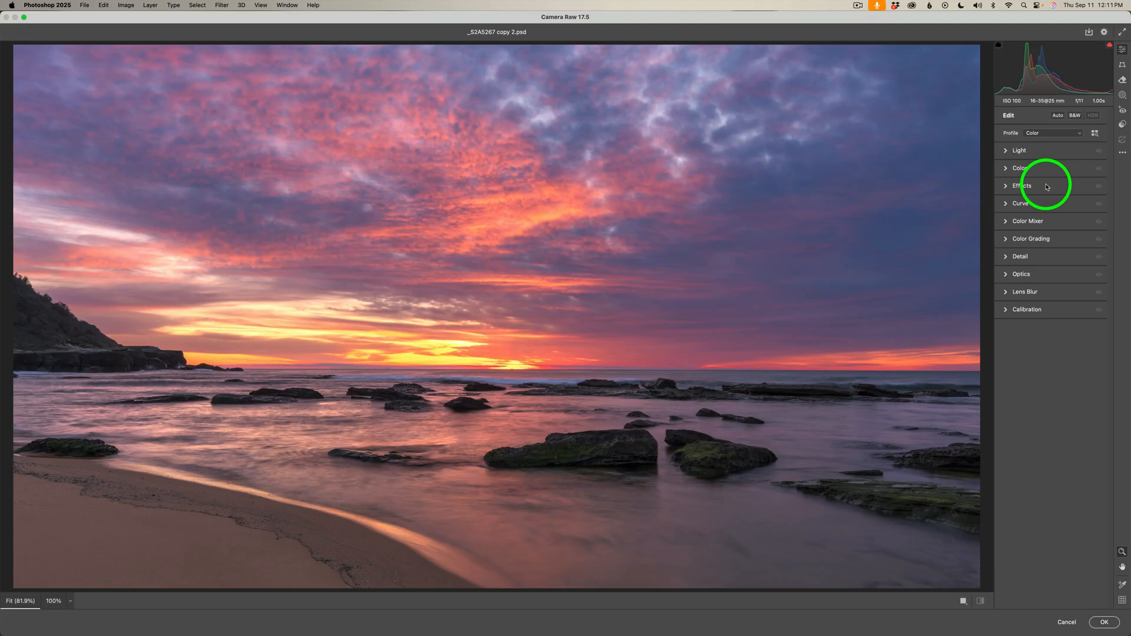
click(1046, 187)
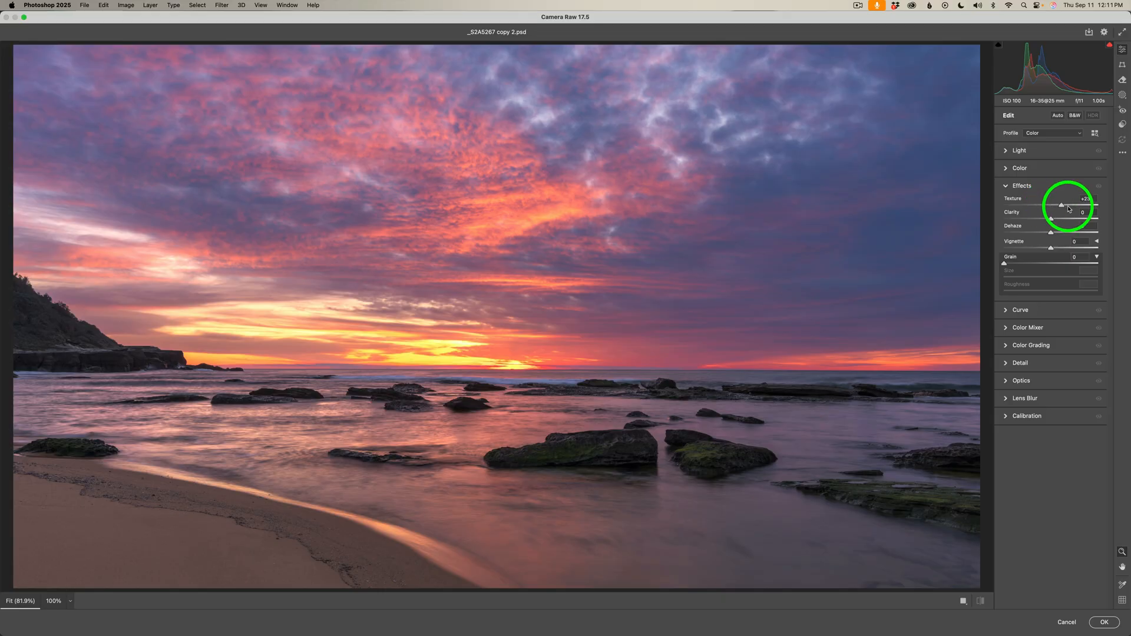
drag(1076, 210, 1082, 210)
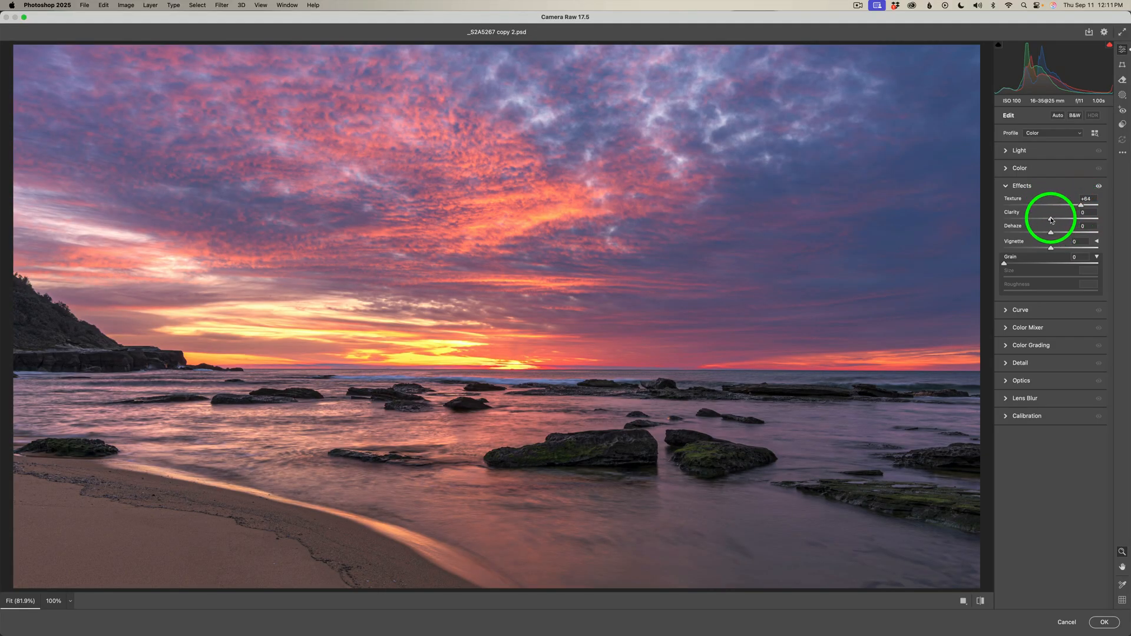
drag(1052, 221, 1060, 221)
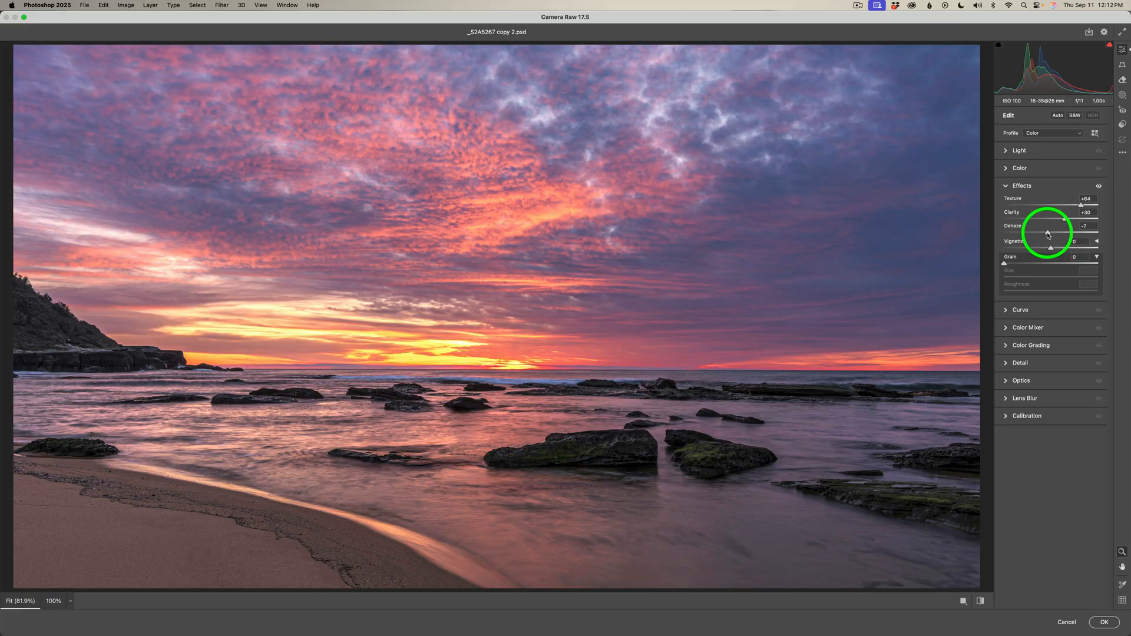
drag(1047, 234, 1047, 236)
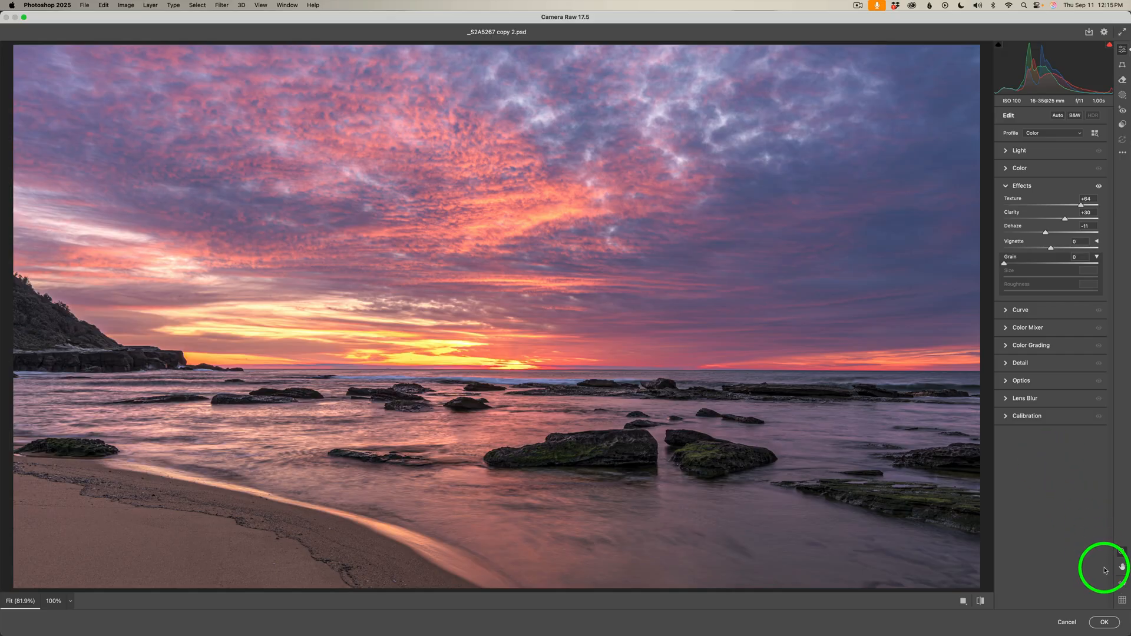
click(1105, 623)
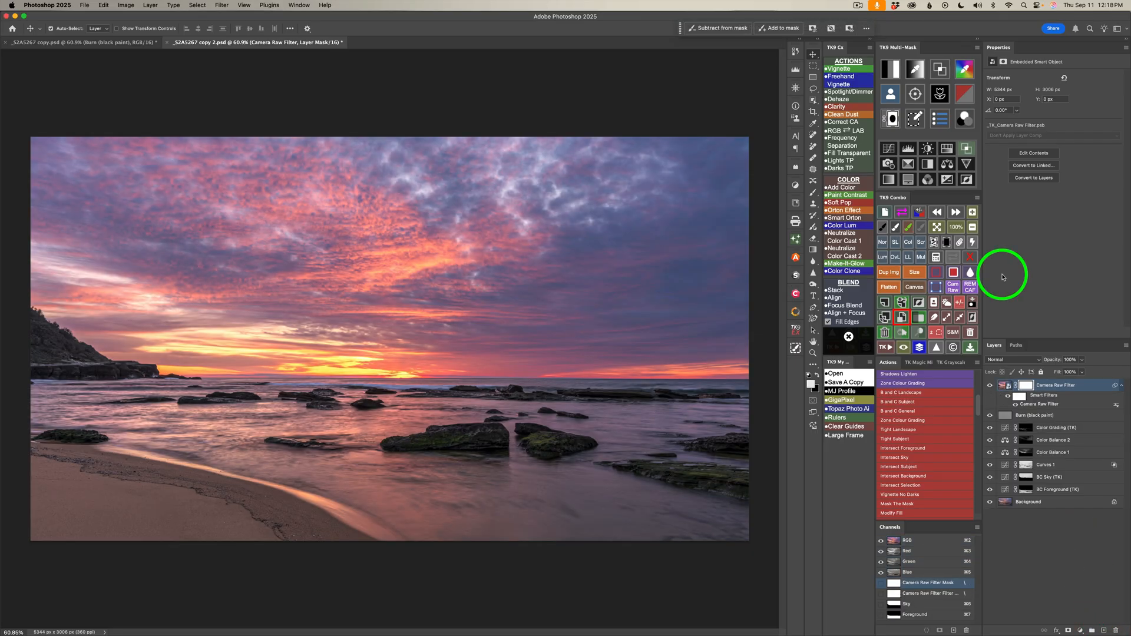
Fill the Camera Raw Filter layer's mask with black and paint white at 100% opacity over the large foreground rocks
click(946, 241)
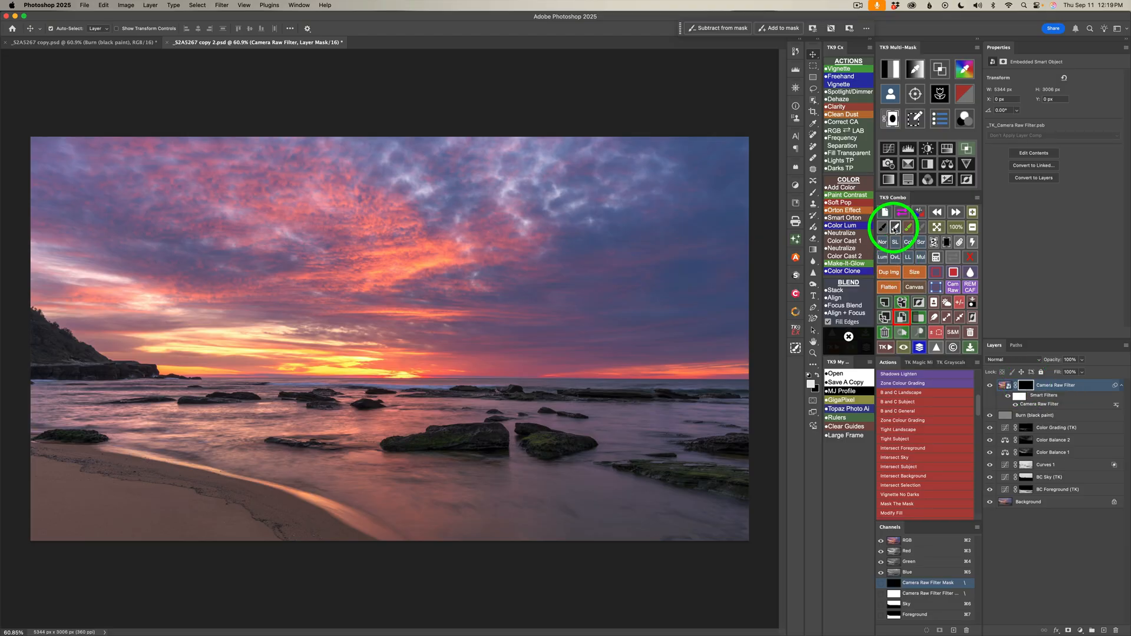
click(895, 228)
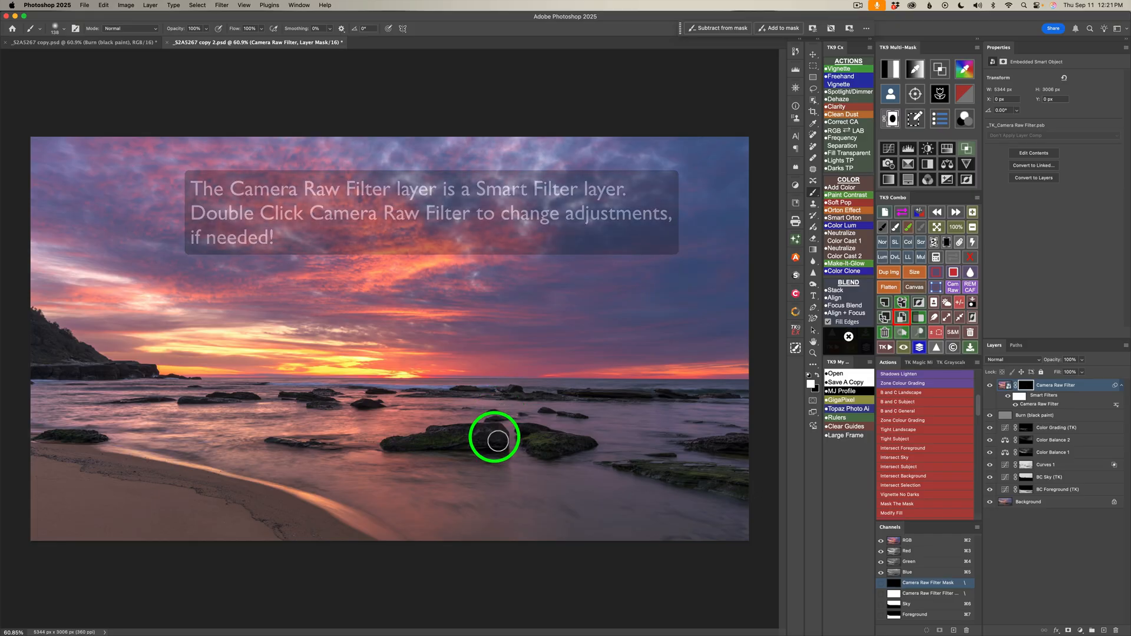
mouse_move(446, 436)
mouse_down()
mouse_move(465, 439)
mouse_move(401, 442)
mouse_up()
drag(493, 445, 539, 443)
click(739, 487)
click(726, 470)
click(739, 450)
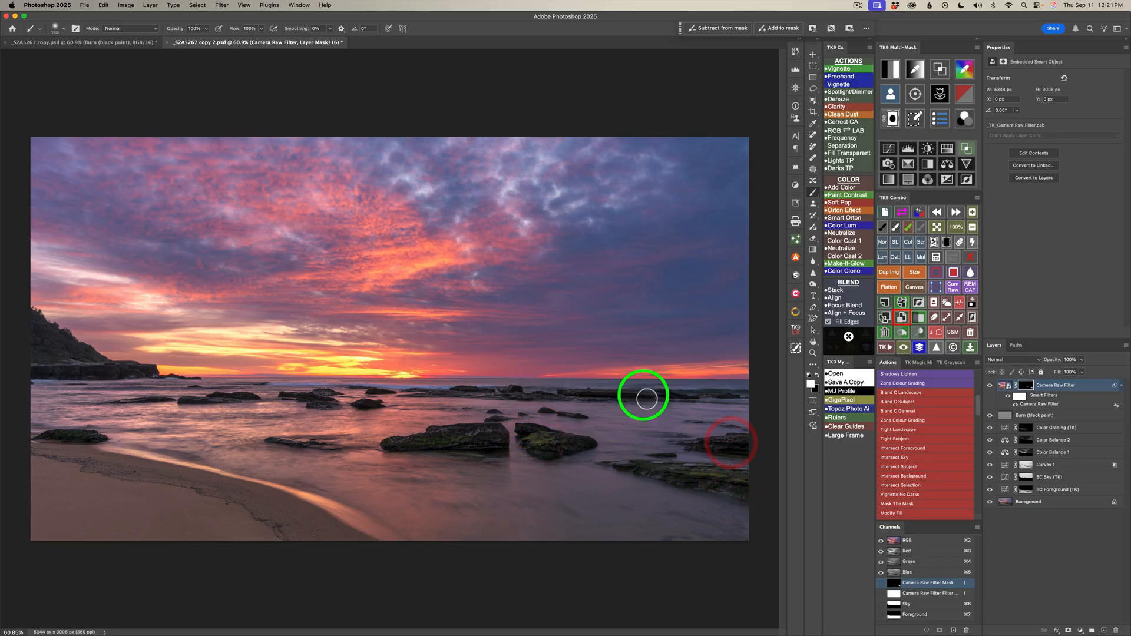
Paint white at 20% opacity on the mask over the distant rocks, and compare the image with the Camera Raw Filter layer hidden
key(2)
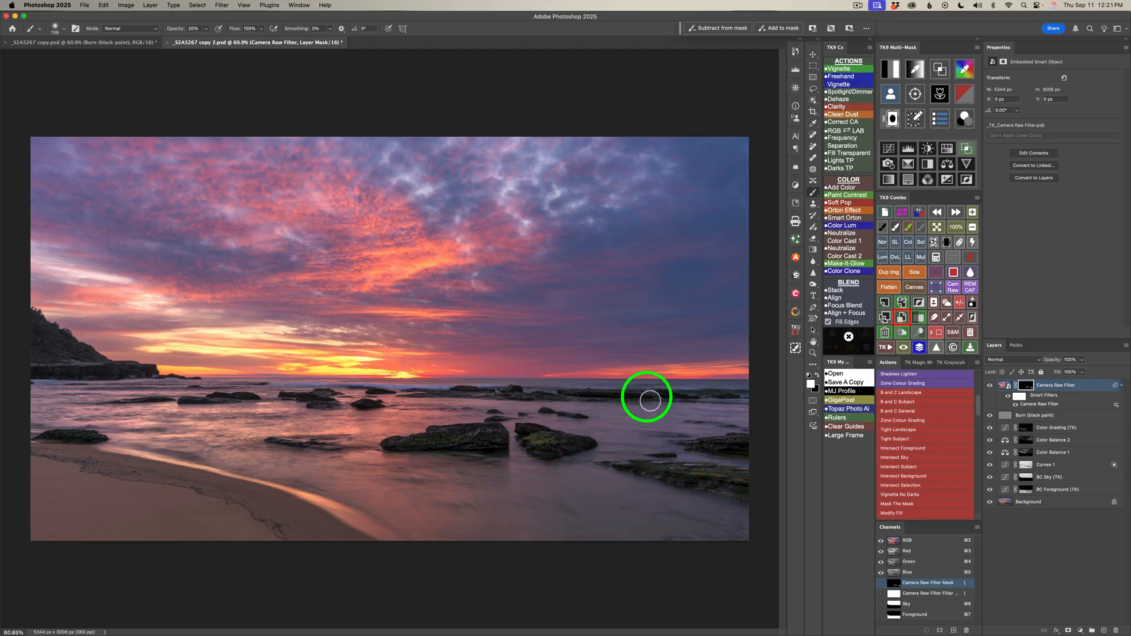
drag(636, 399, 614, 397)
click(655, 397)
click(701, 397)
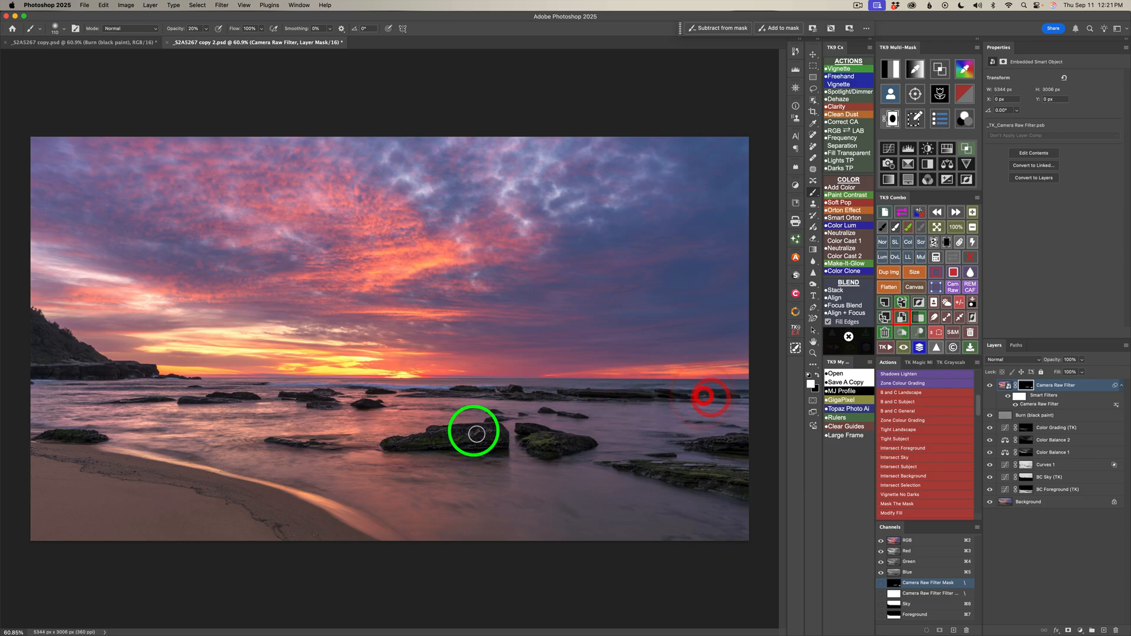
click(277, 437)
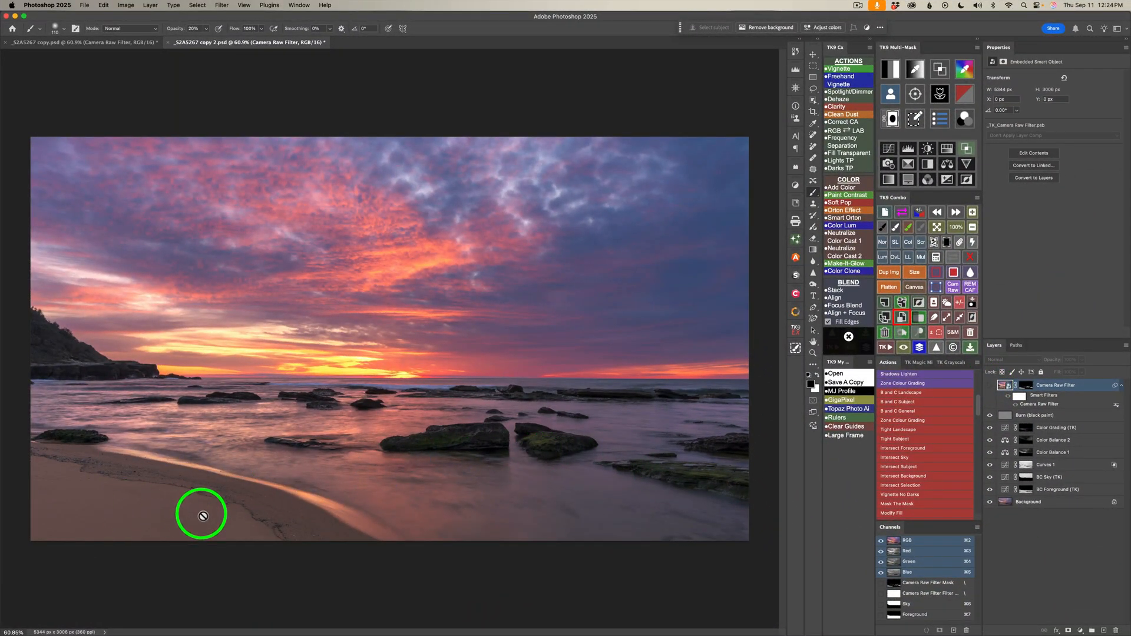
click(991, 388)
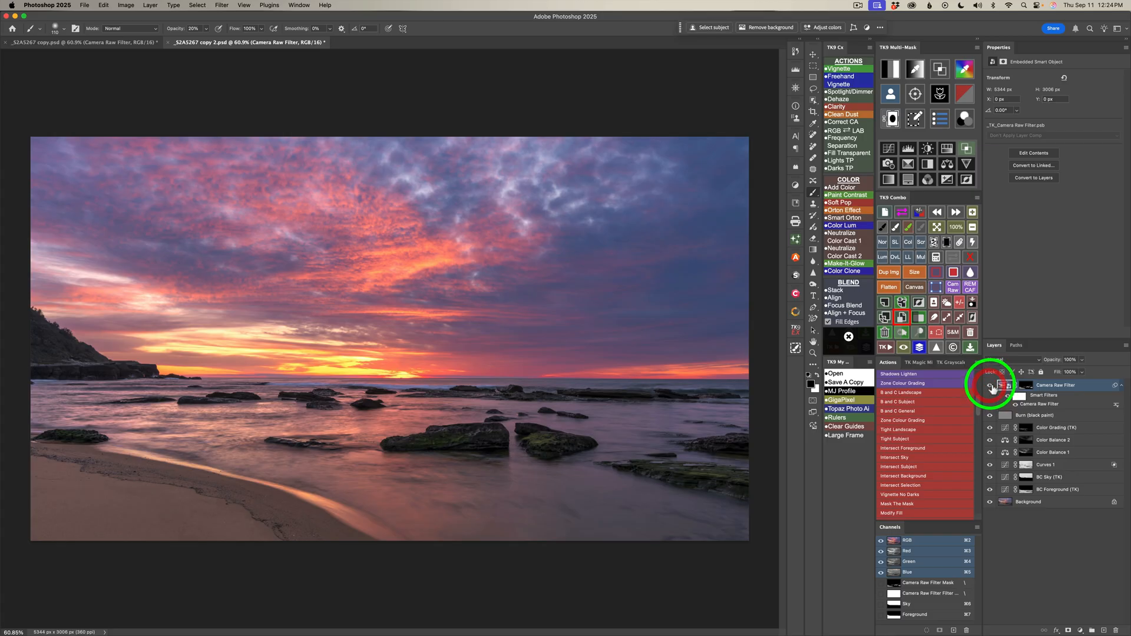
View the Camera Raw Filter layer's mask on its own and return to the image
click(955, 261)
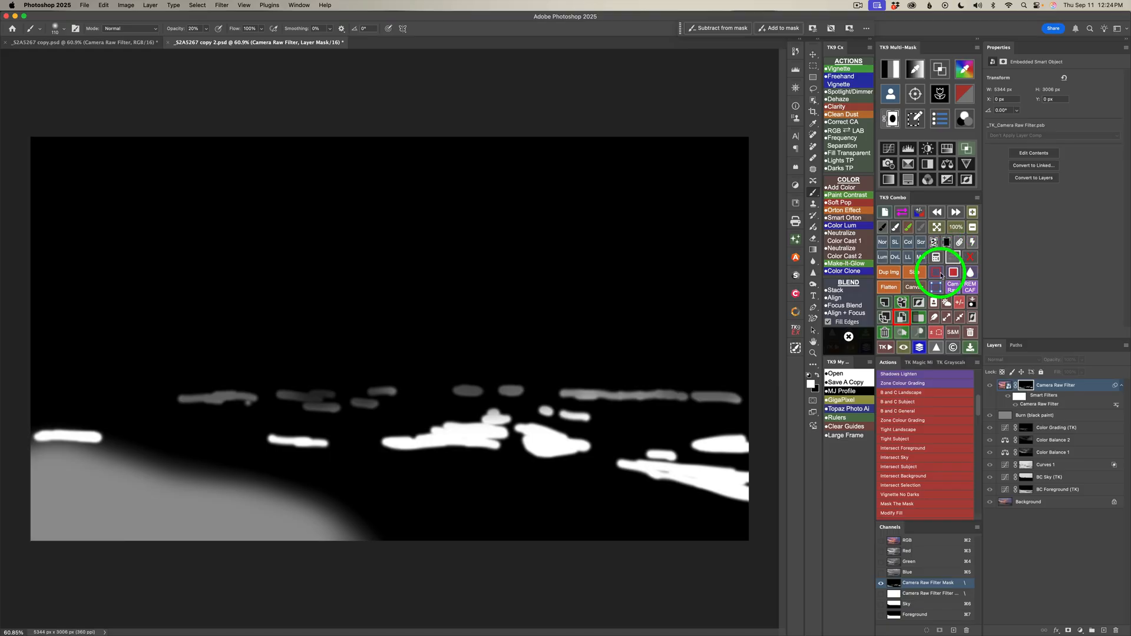
mouse_move(319, 414)
mouse_down()
mouse_move(313, 404)
mouse_move(354, 407)
mouse_move(321, 444)
mouse_up()
click(919, 303)
click(955, 260)
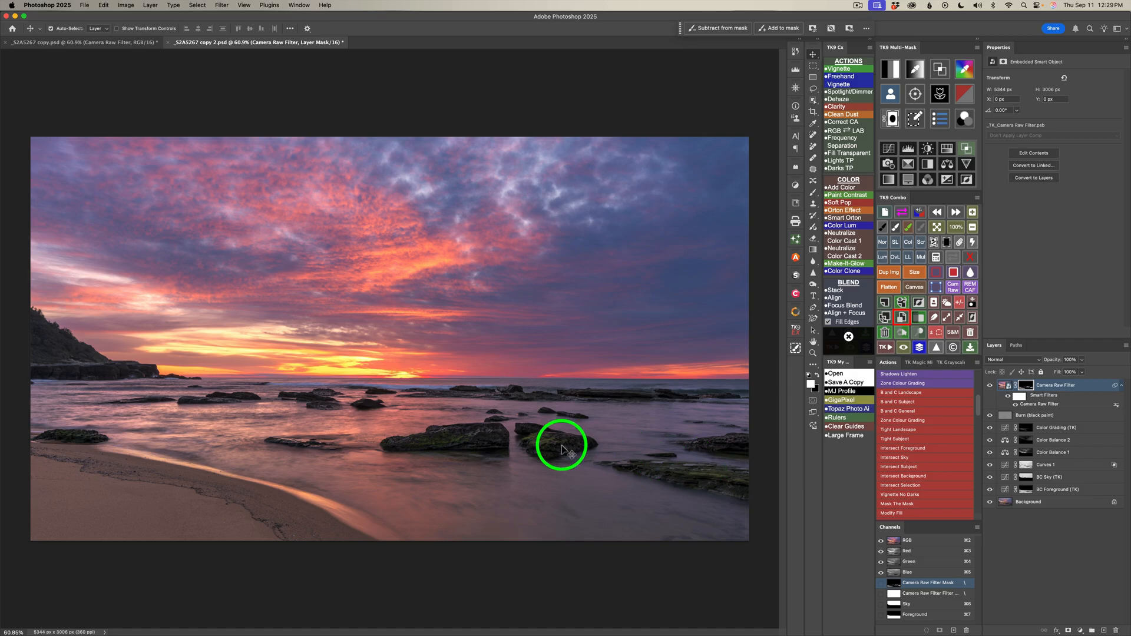
Generate a color mask from a color sampled on the mossy rock in the foreground
click(965, 71)
drag(565, 427, 397, 383)
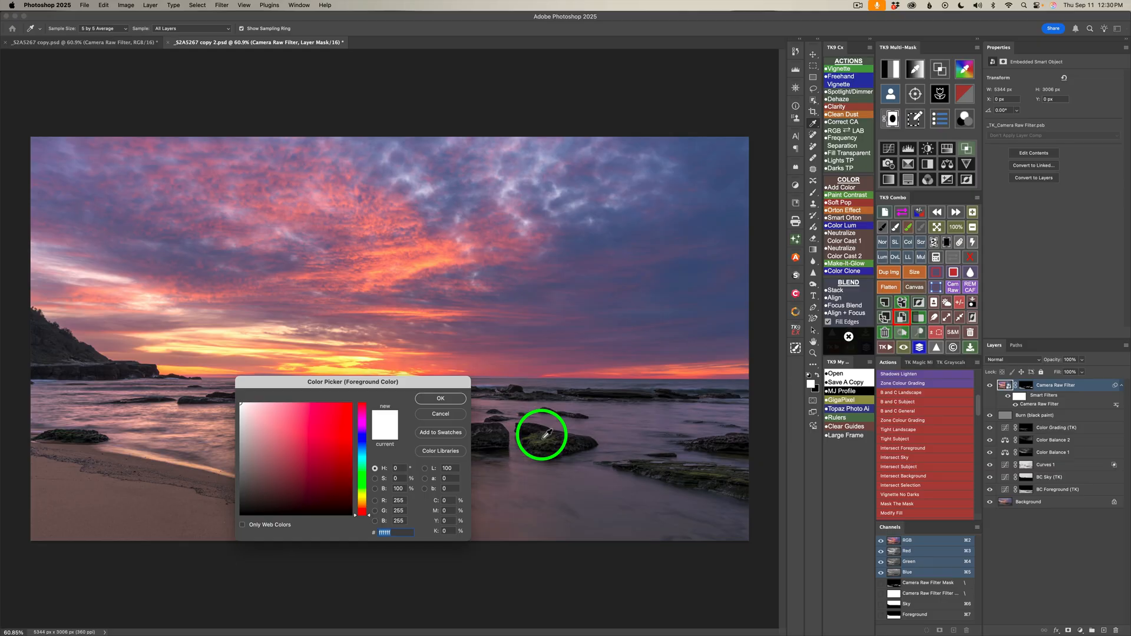
click(546, 434)
click(433, 401)
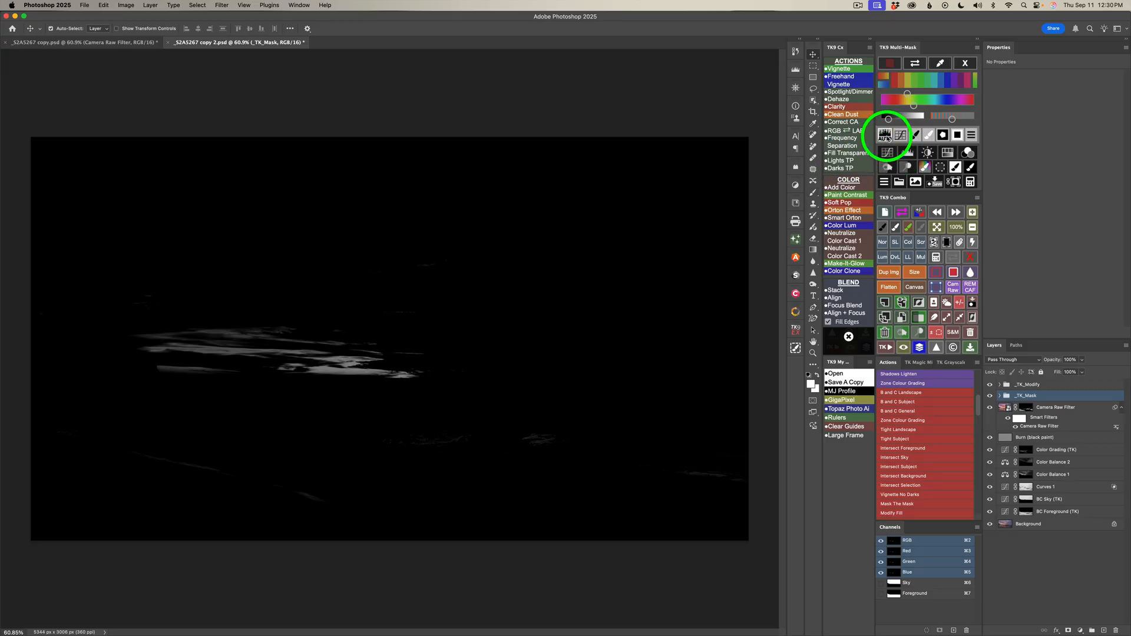
Strengthen the color mask and restrict it to a lassoed area around the foreground rocks with a 0.1 pixel edge blur
click(886, 136)
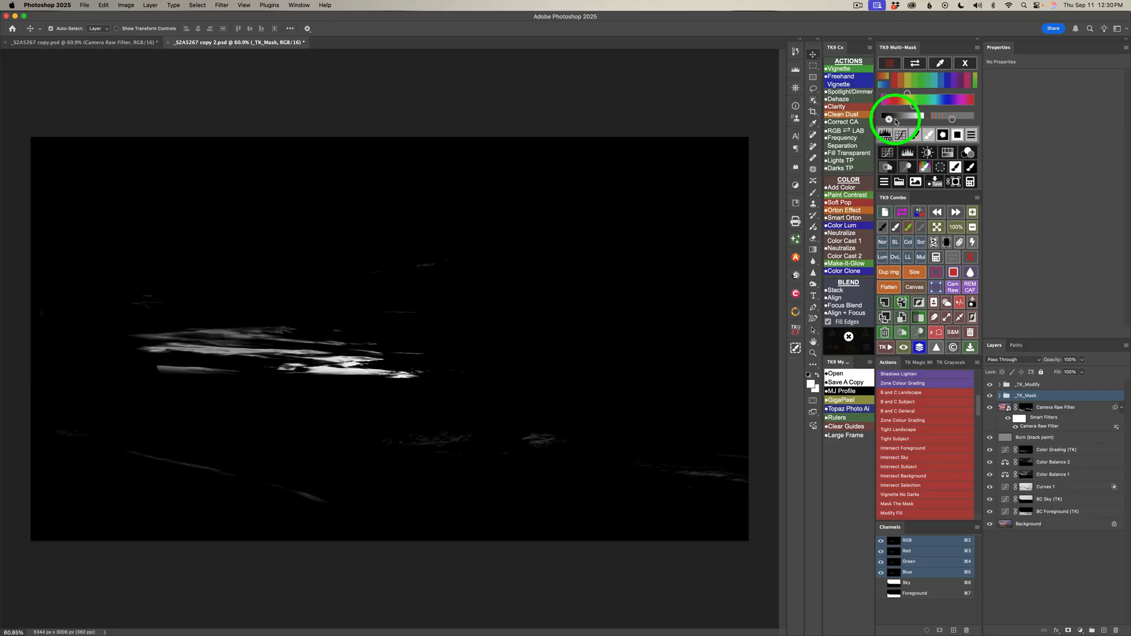
drag(911, 121, 923, 122)
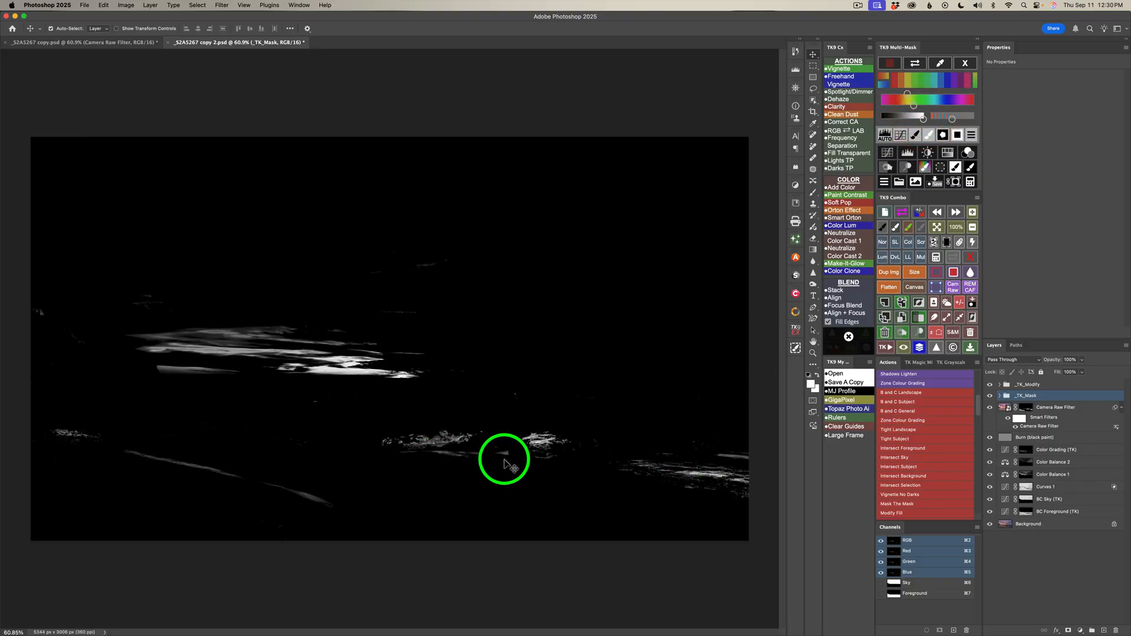
click(813, 88)
mouse_move(750, 437)
mouse_down()
mouse_move(418, 420)
mouse_move(371, 465)
mouse_move(749, 521)
mouse_up()
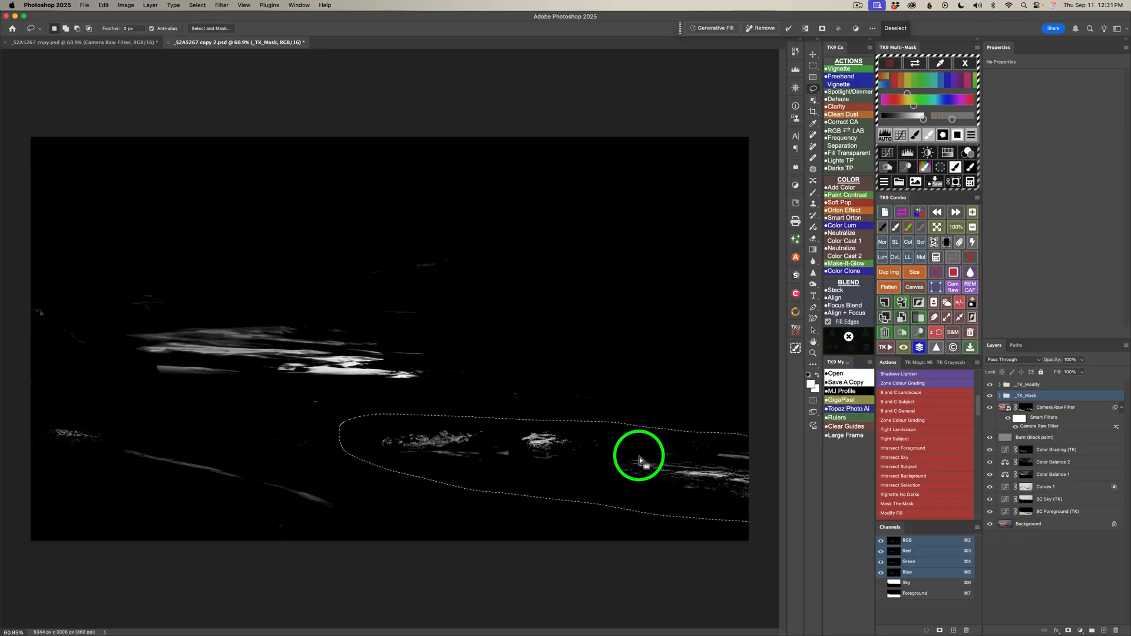
click(942, 136)
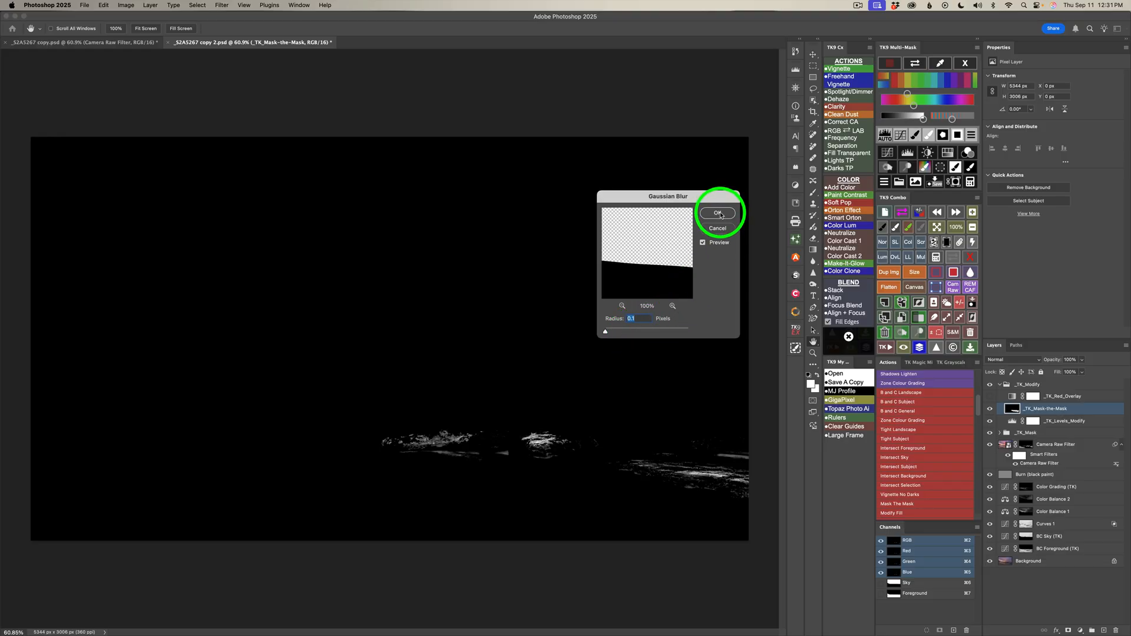
click(718, 213)
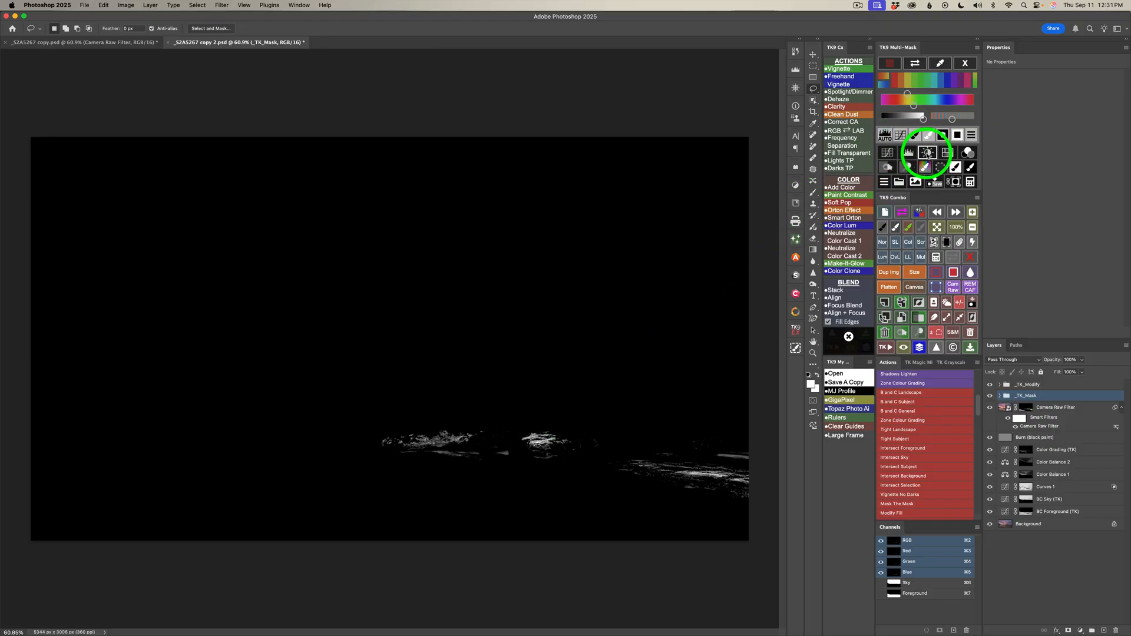
Apply the mask to a new Hue/Saturation layer with Saturation +74, and compare the image with the layer hidden
click(948, 155)
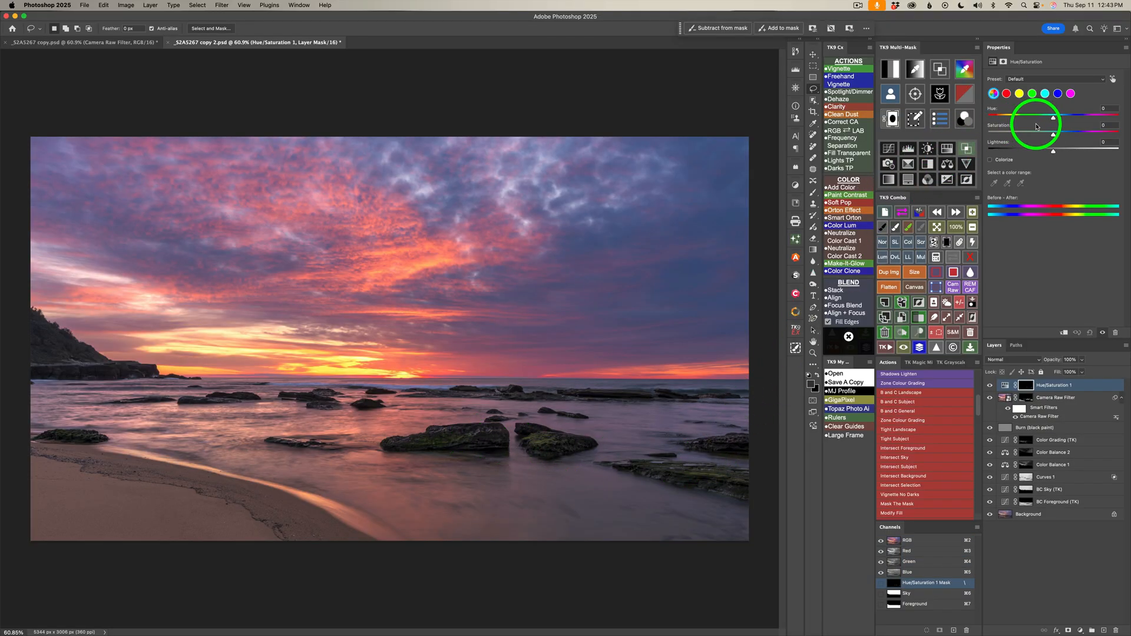
drag(1054, 136, 1103, 140)
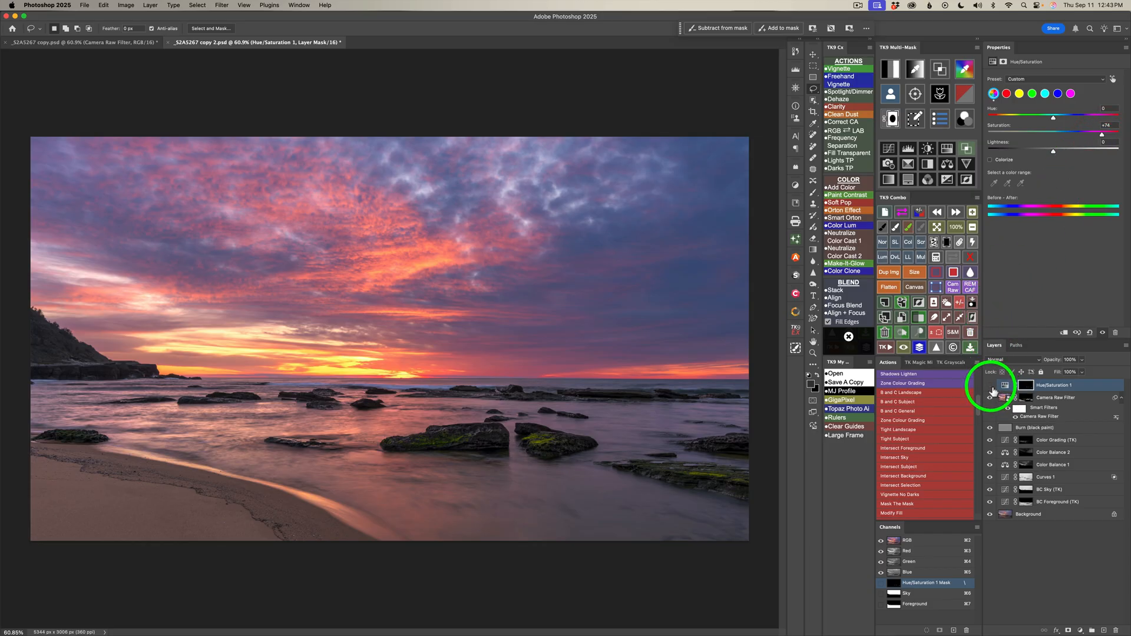
click(992, 387)
click(992, 387)
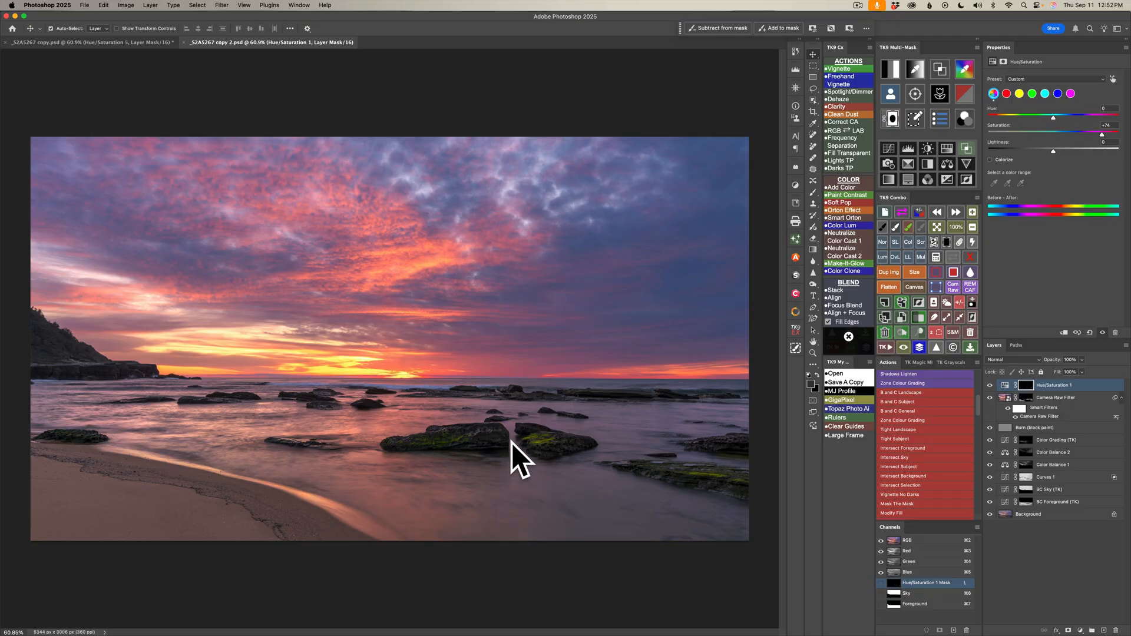
Generate a Darks 3 luminosity mask of the image
click(890, 71)
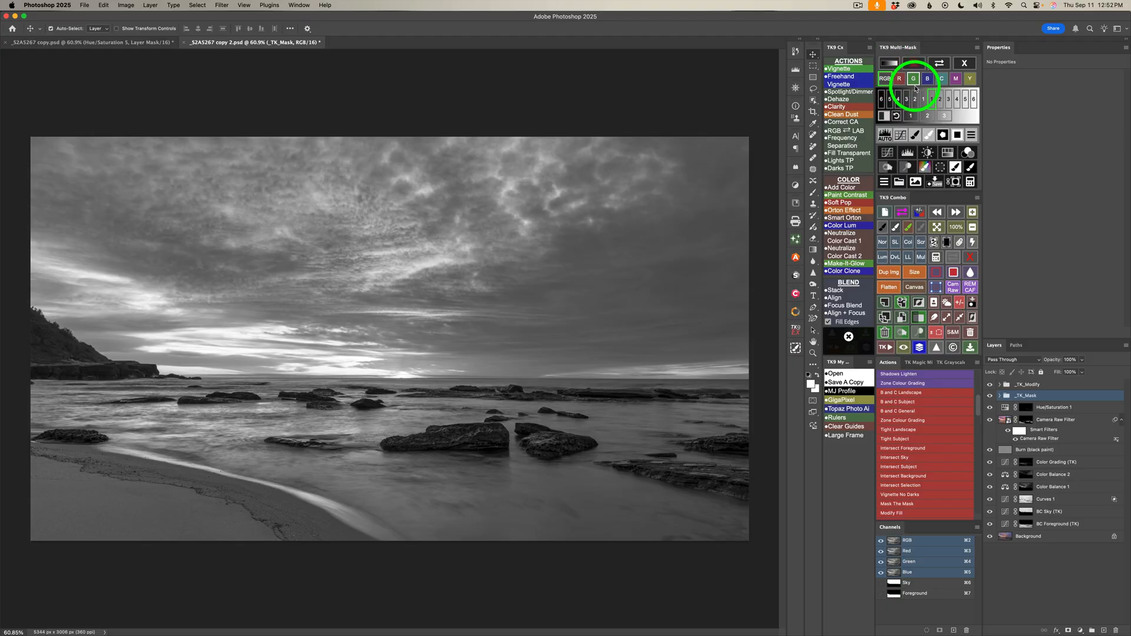
click(923, 99)
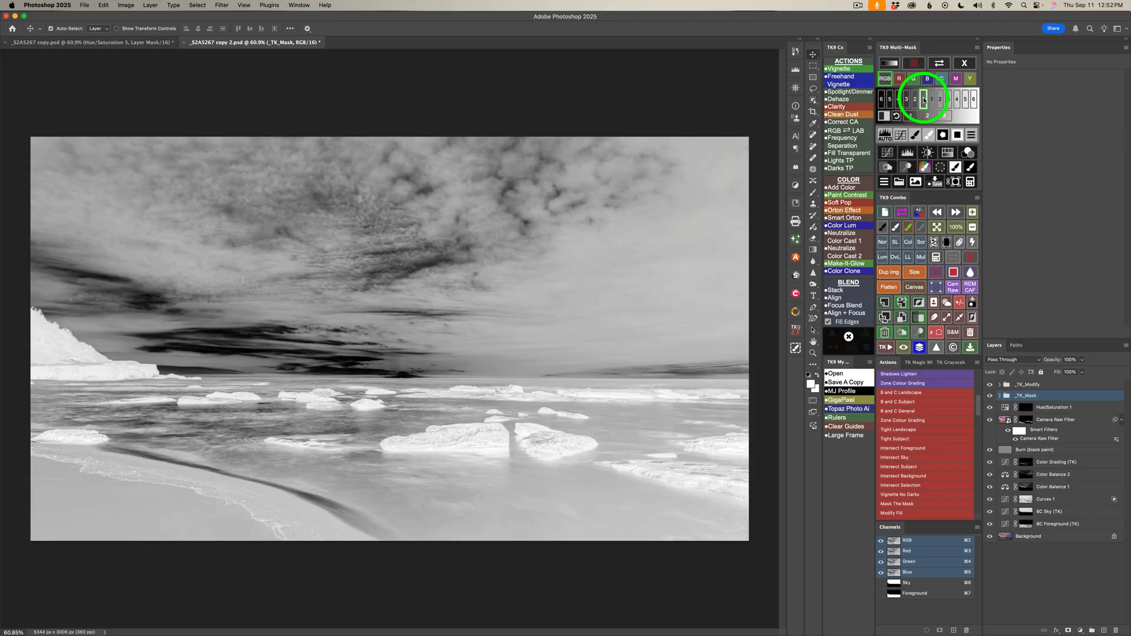
click(915, 99)
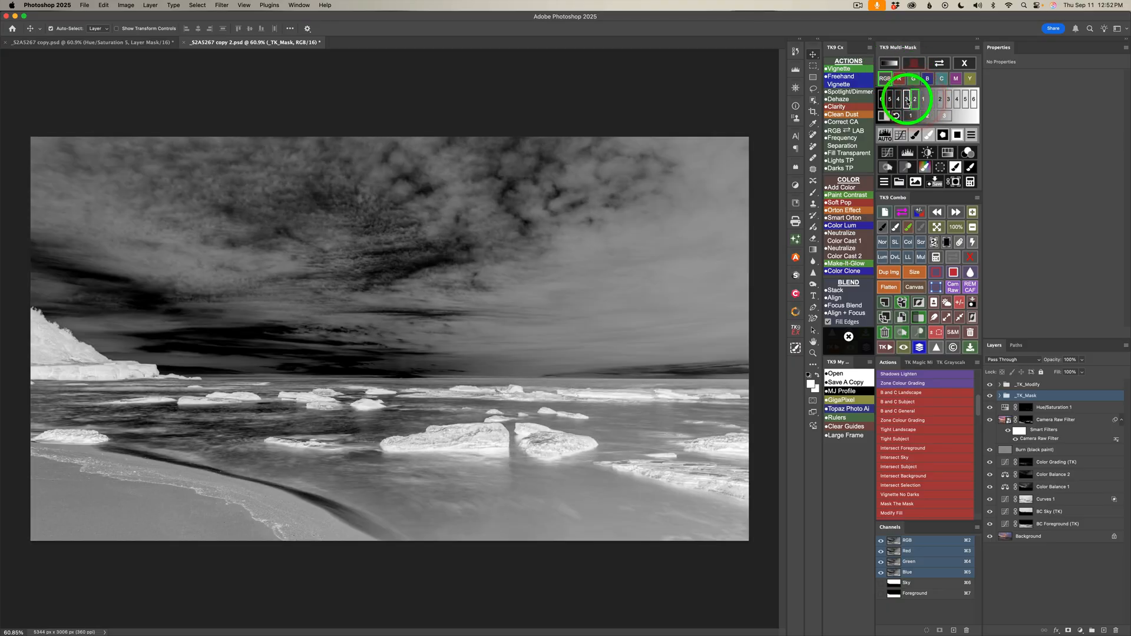
click(906, 99)
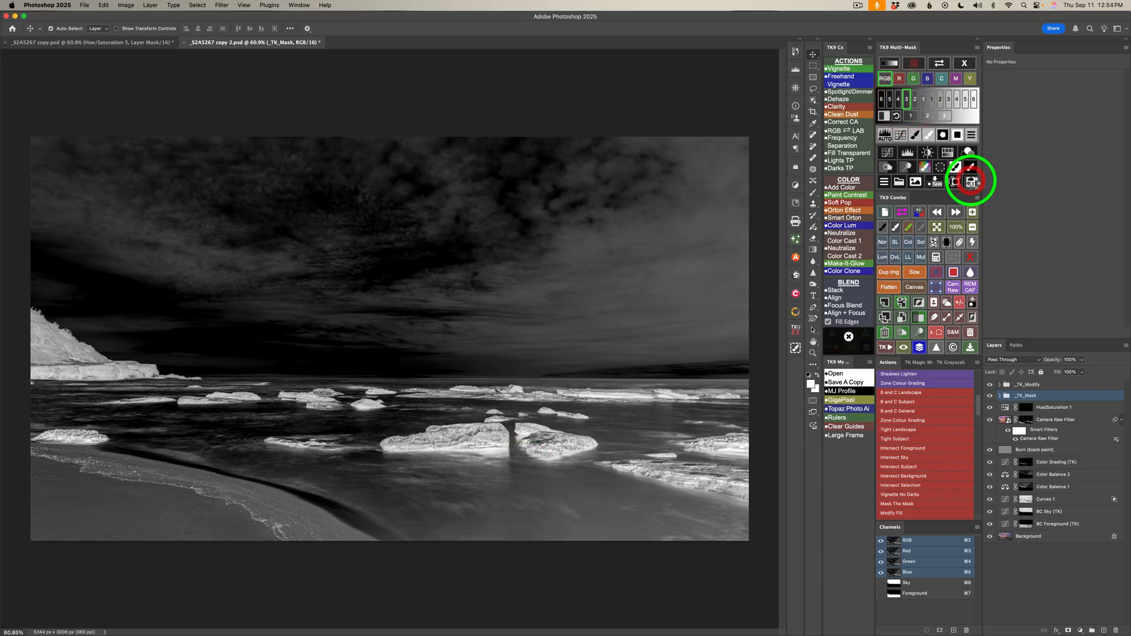
Subtract the saved Sky mask from the Darks 3 mask using the mask calculator
click(972, 182)
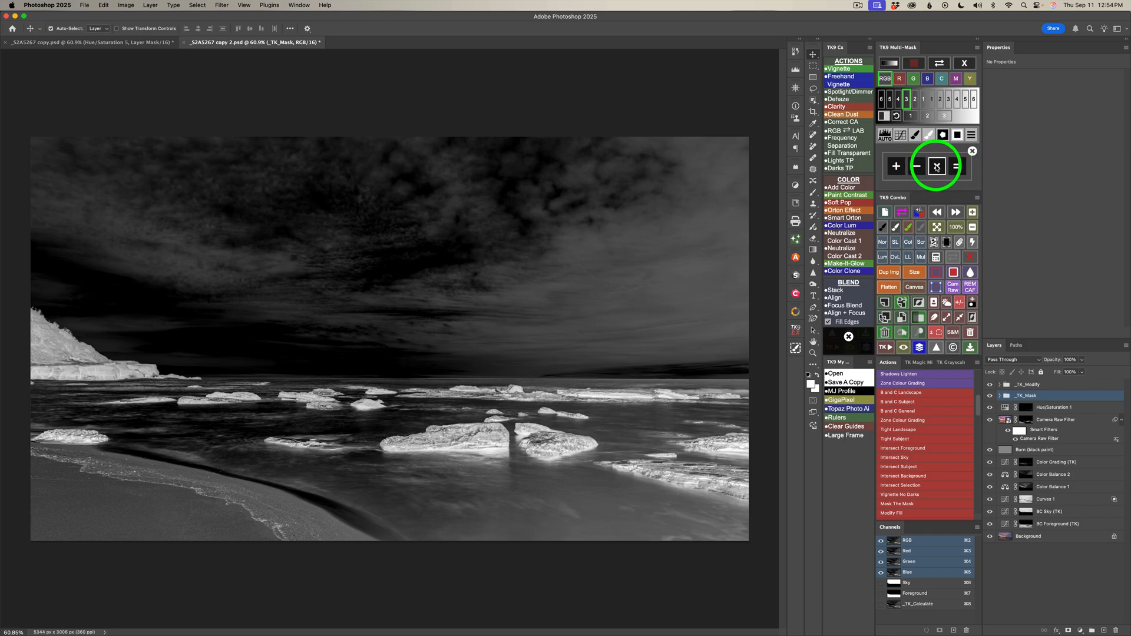
click(918, 167)
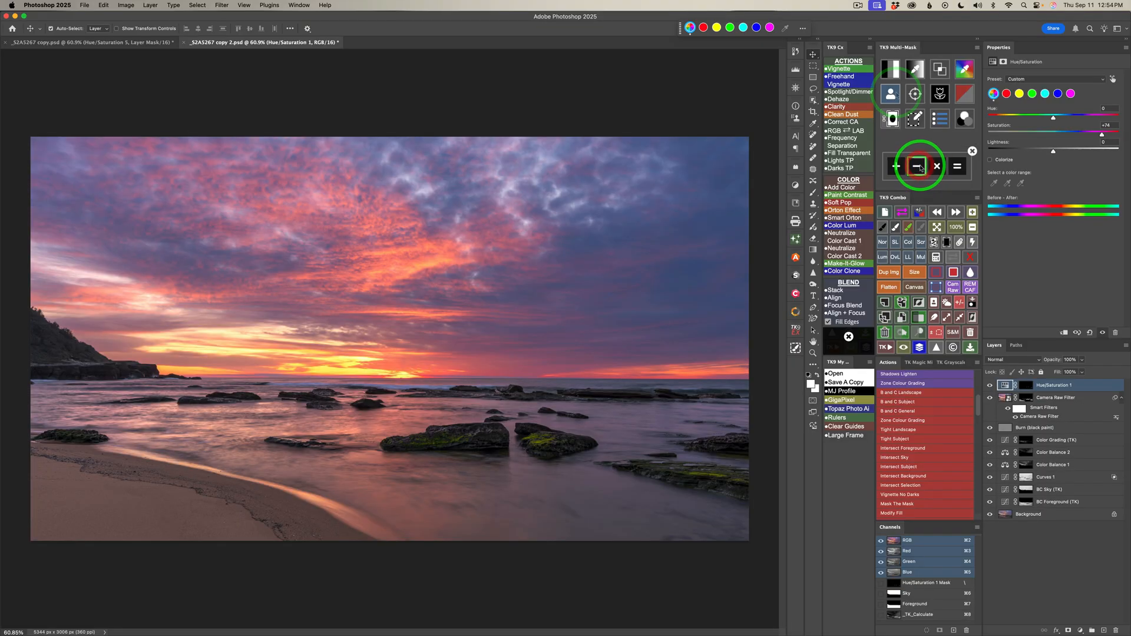
click(892, 94)
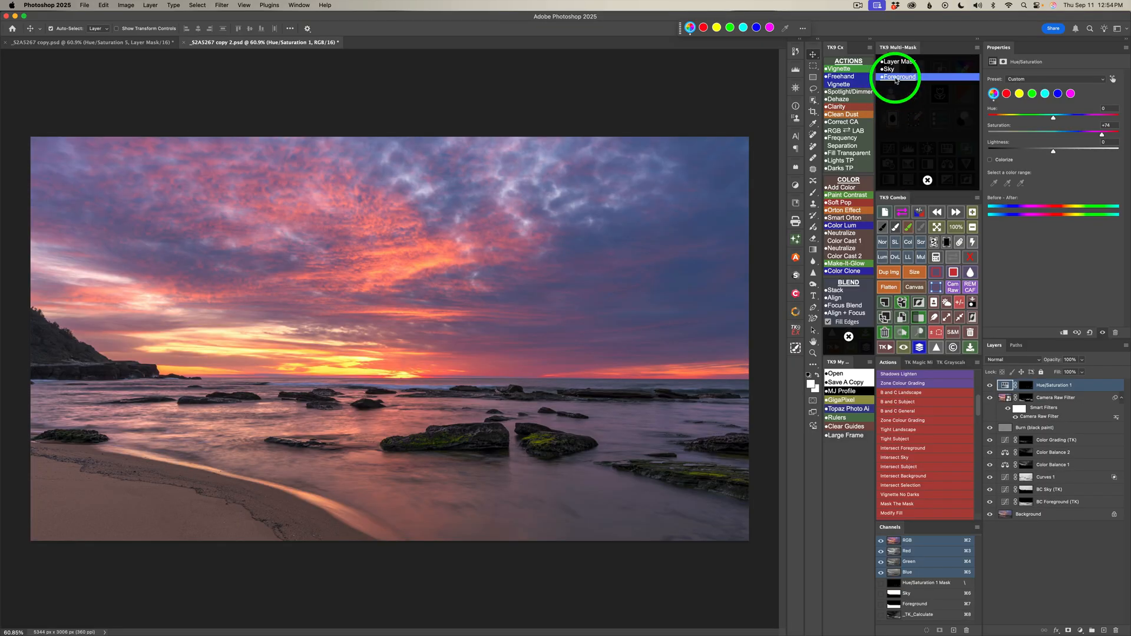
click(892, 69)
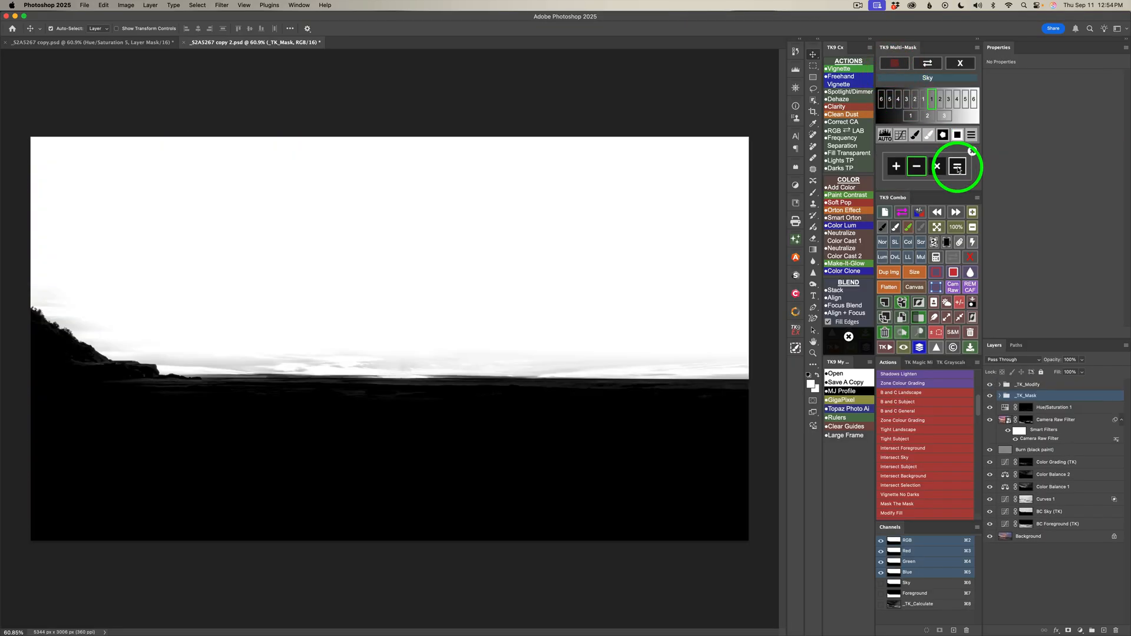
click(957, 168)
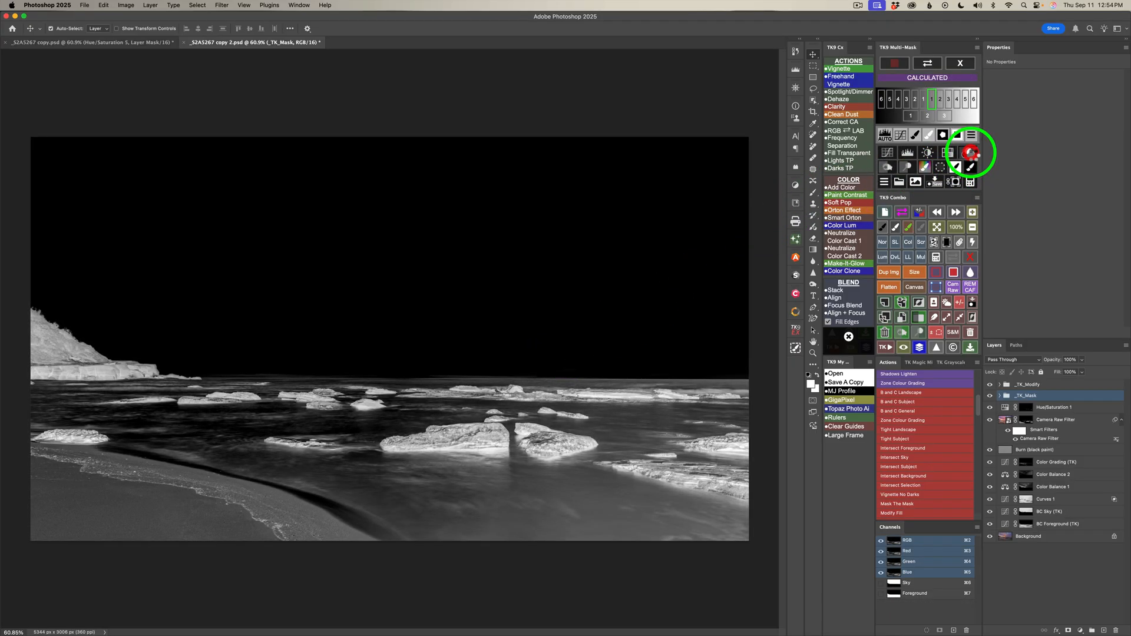
Apply the calculated mask to a new Color Grading layer, darken its midtones, adjust its shadows' brightness slightly, and check the before and after
click(970, 153)
click(919, 63)
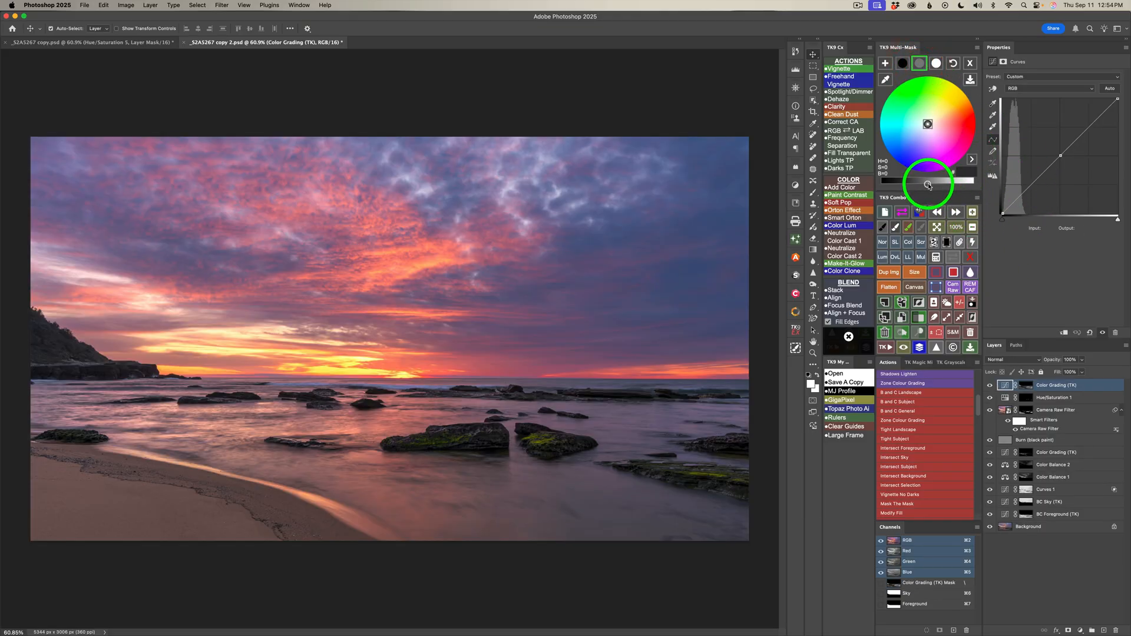
mouse_move(925, 186)
mouse_down()
mouse_move(913, 187)
mouse_move(928, 185)
mouse_up()
click(901, 64)
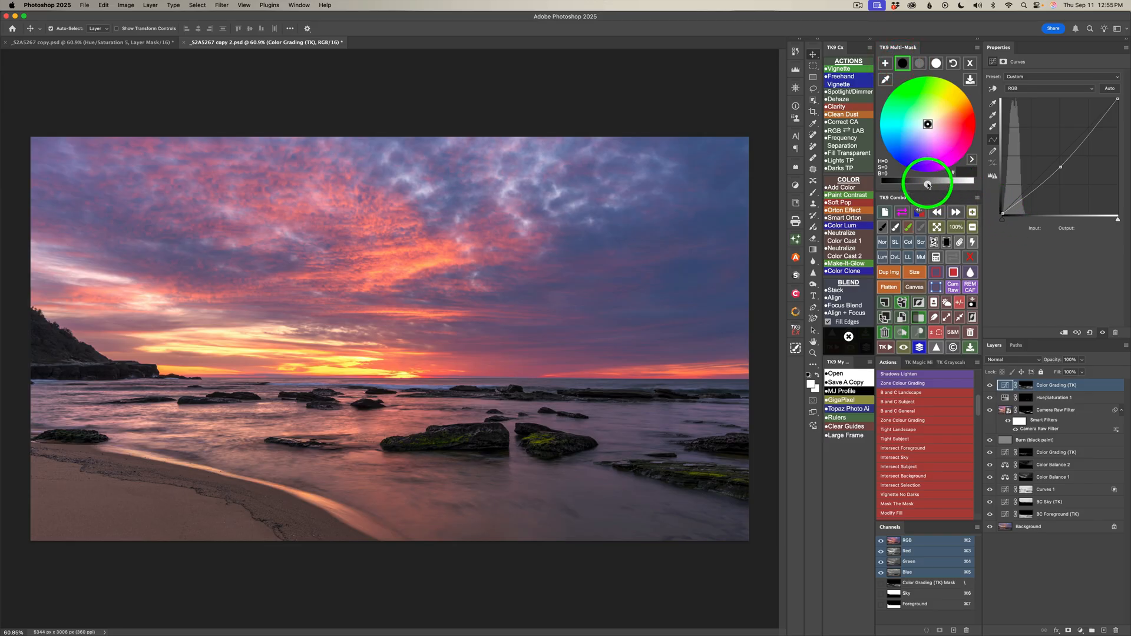
drag(930, 186, 932, 184)
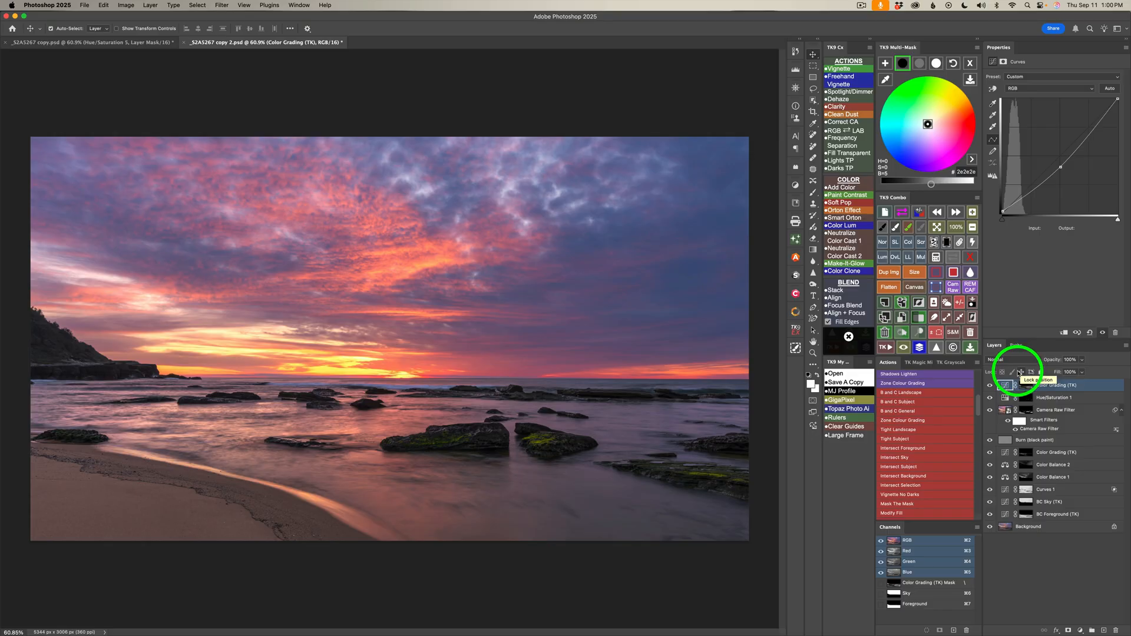
click(991, 387)
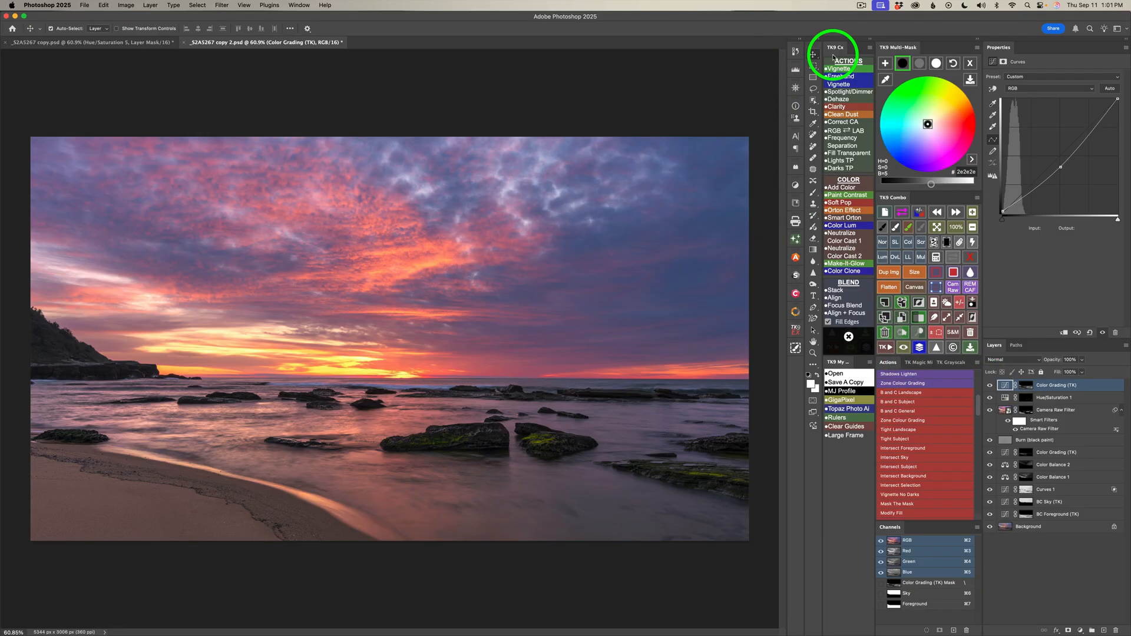
Add a vignette with a 370.4 pixel Gaussian Blur, and compare the image with the Vignette layer hidden
click(842, 69)
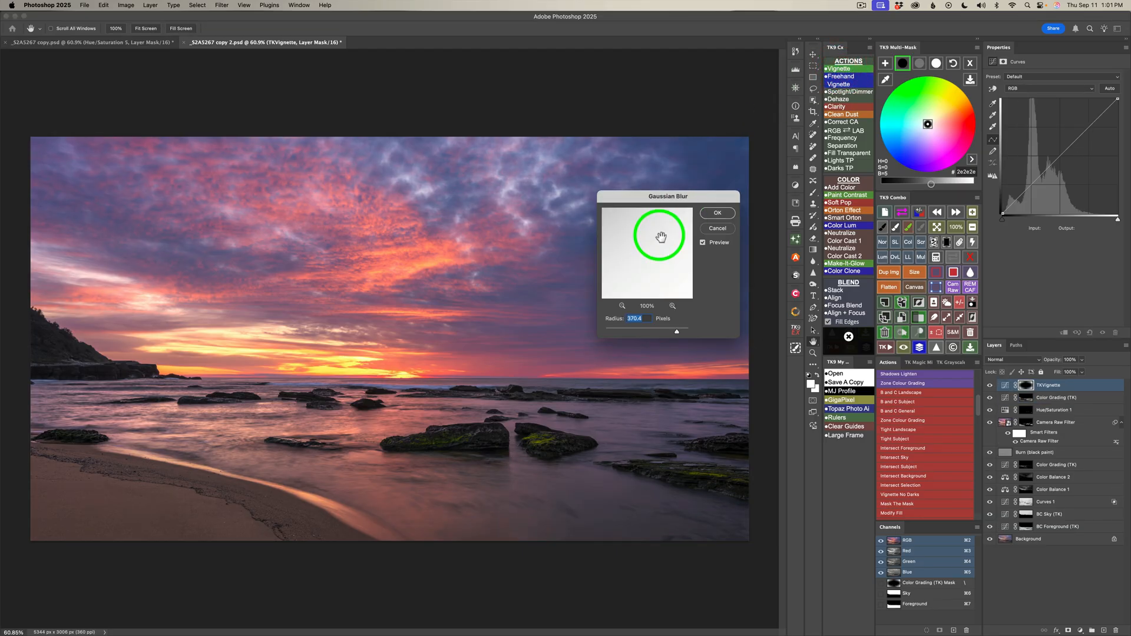
click(718, 214)
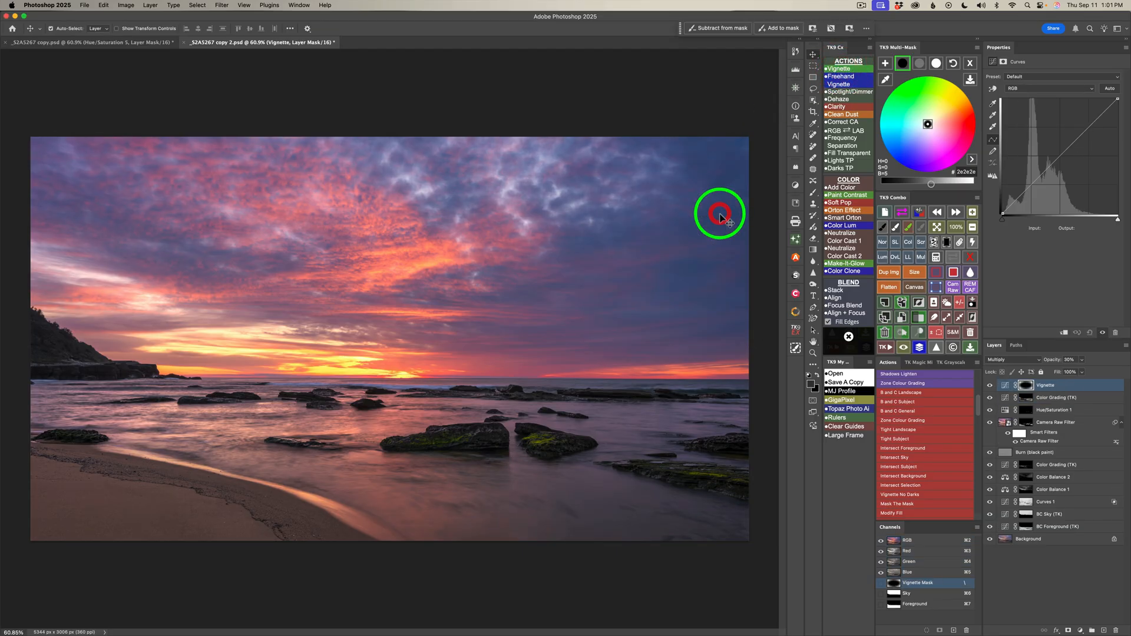
click(990, 386)
click(990, 386)
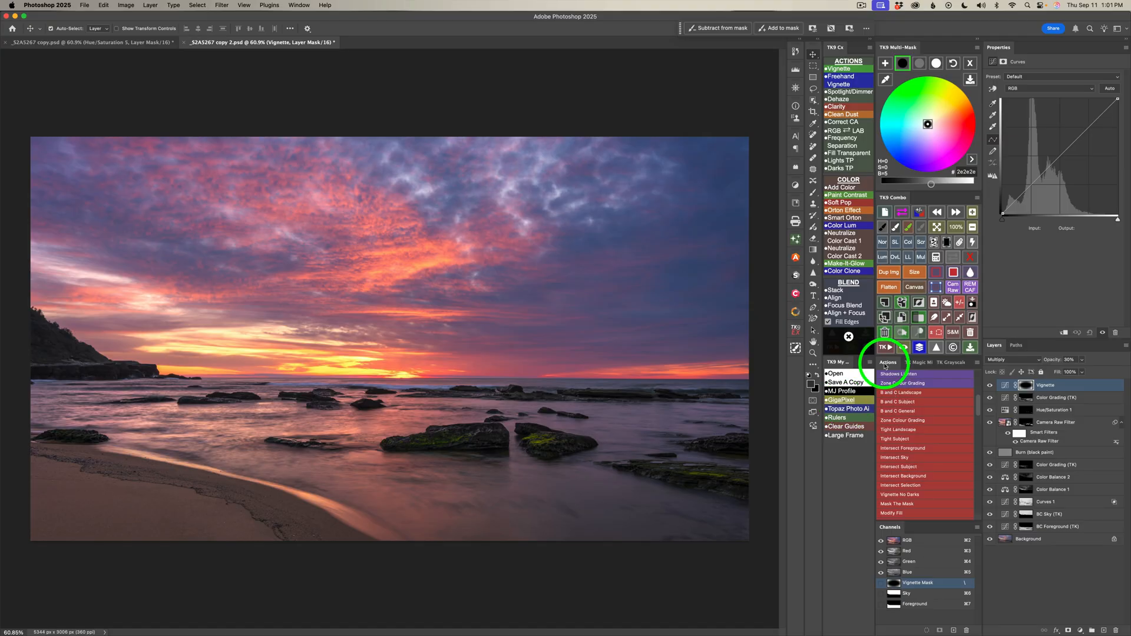
Limit the Vignette layer's tonal range with Blend If, and compare the image with the layer hidden
click(969, 63)
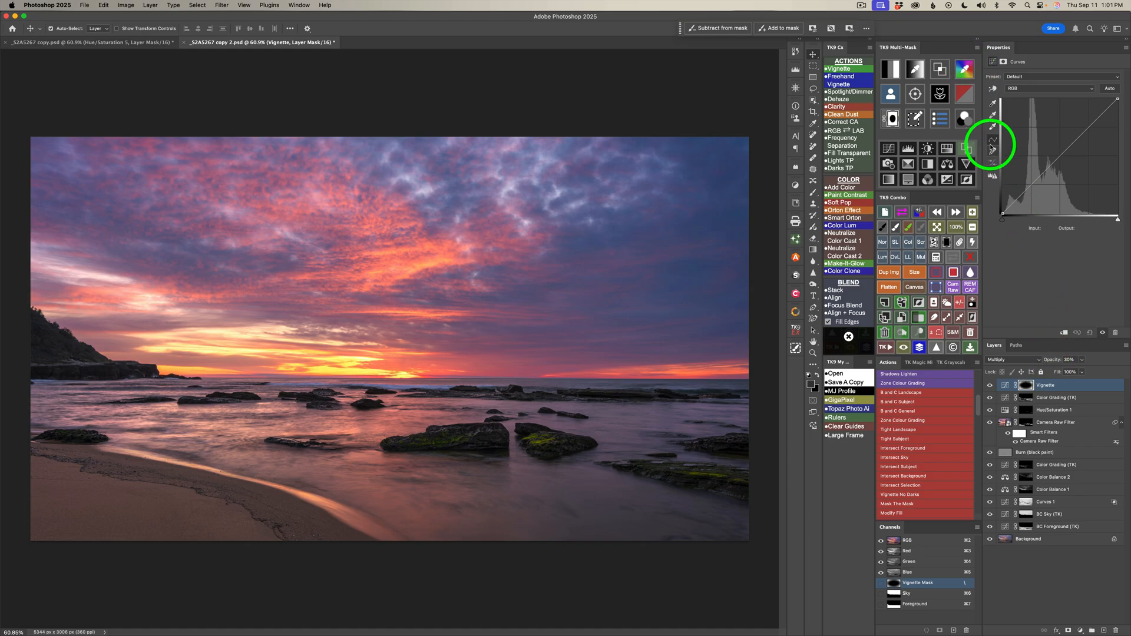
click(968, 148)
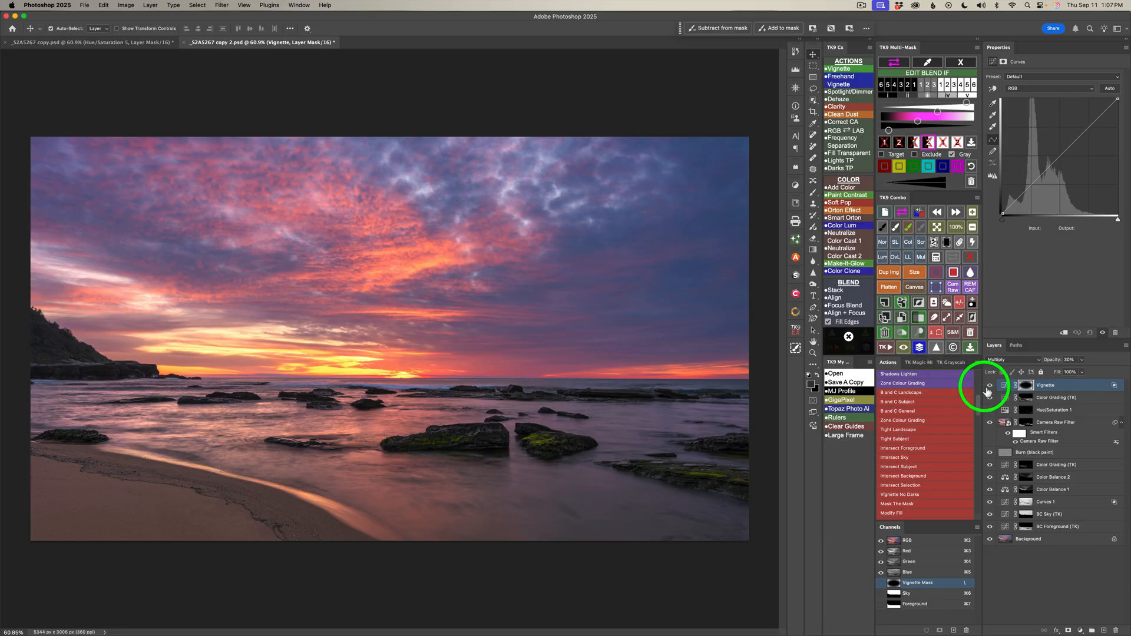
click(990, 386)
click(990, 386)
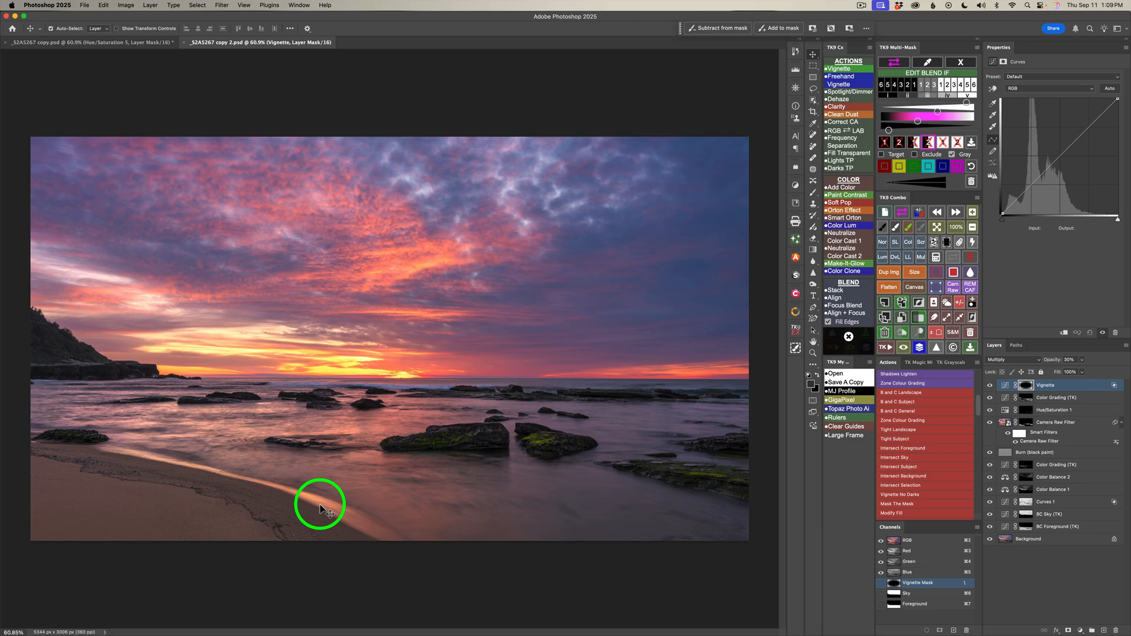
Generate a zone mask from a tone sampled on the bright wet sand edge, and refine it to darken the surrounding shadows
click(963, 63)
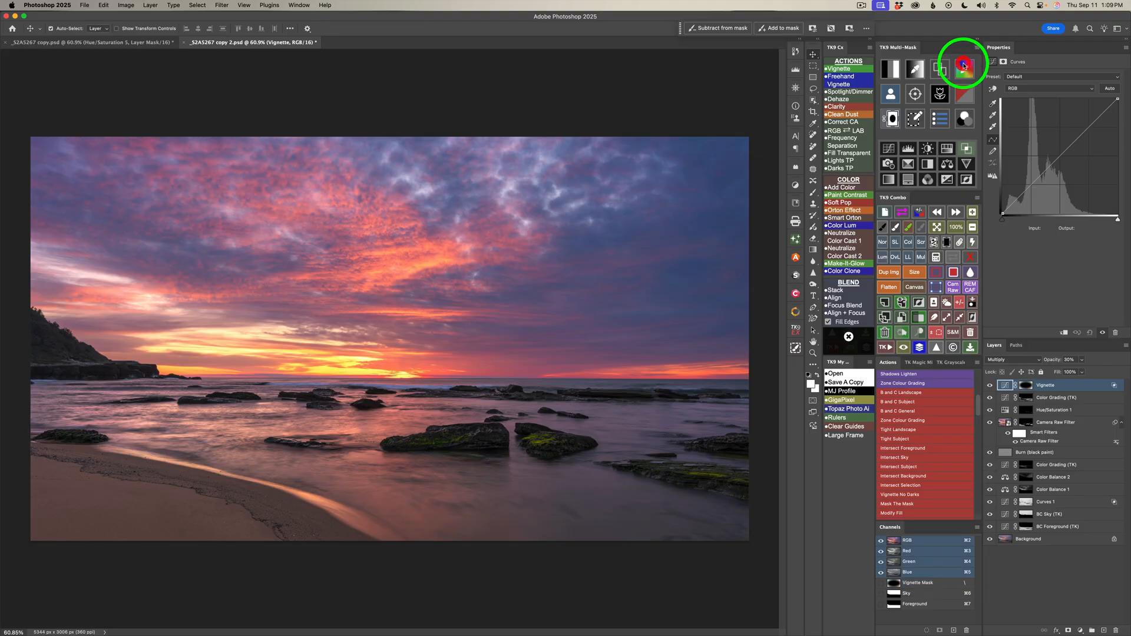
click(922, 69)
drag(378, 378, 538, 376)
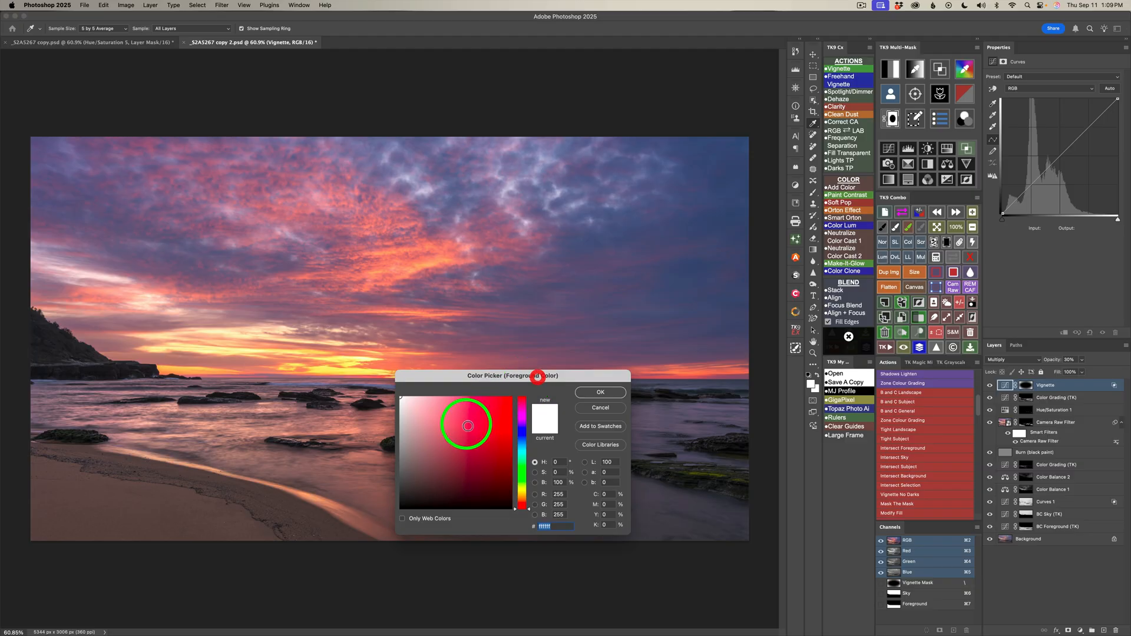
click(317, 496)
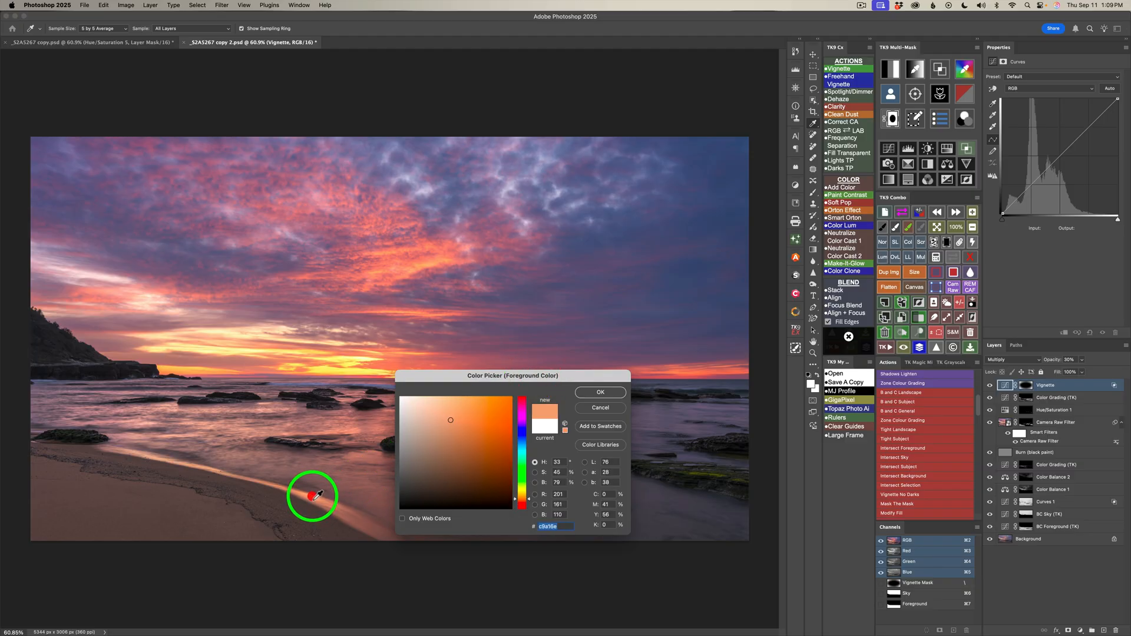
click(592, 394)
click(973, 118)
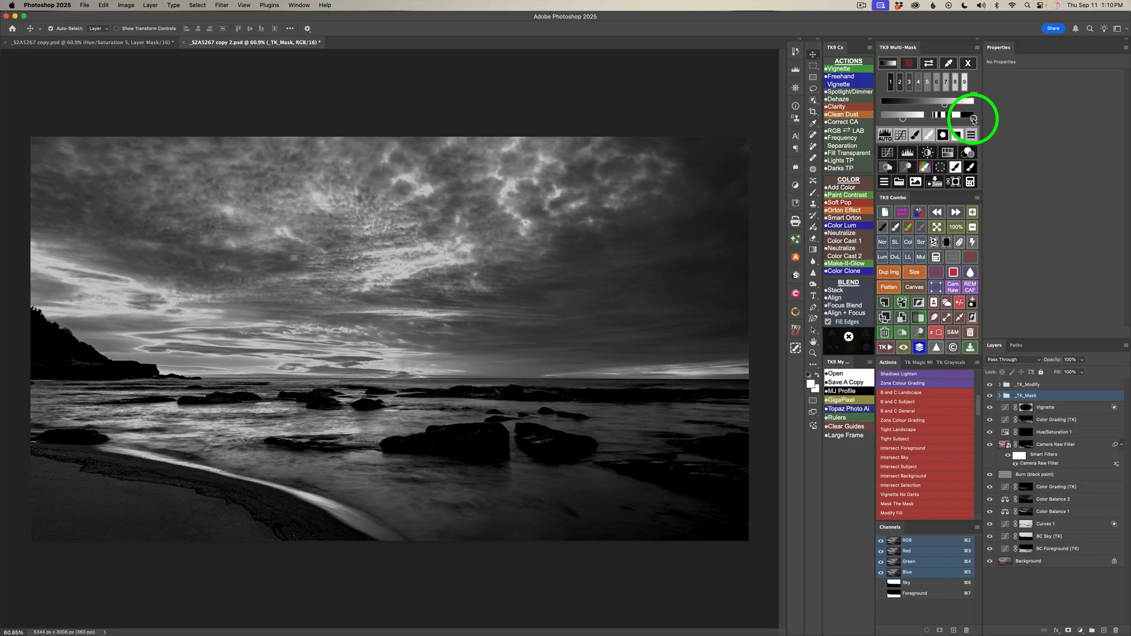
drag(974, 118, 967, 120)
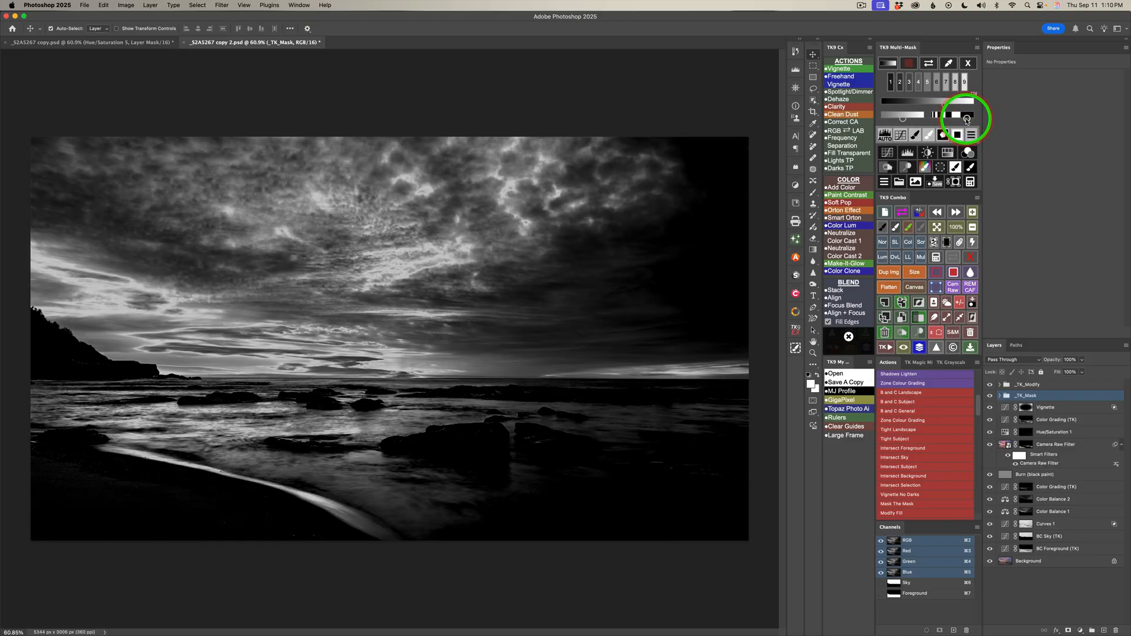
click(903, 119)
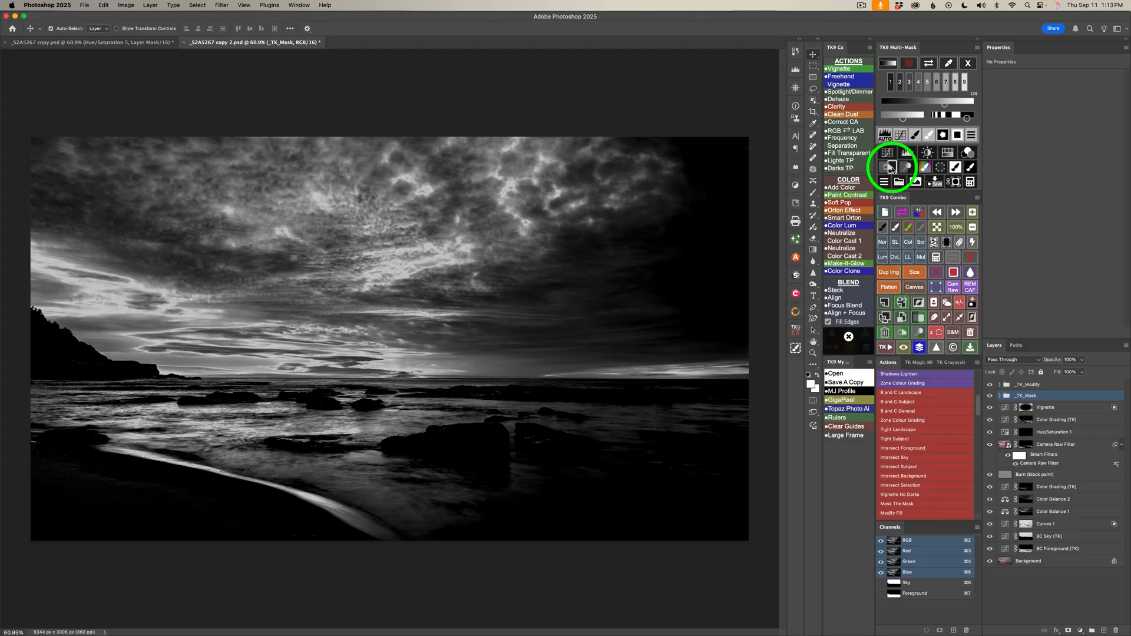
Apply the zone mask as a selection on a new burn layer and paint black along the bright wet sand edge, reducing brush opacity to 10%
click(892, 169)
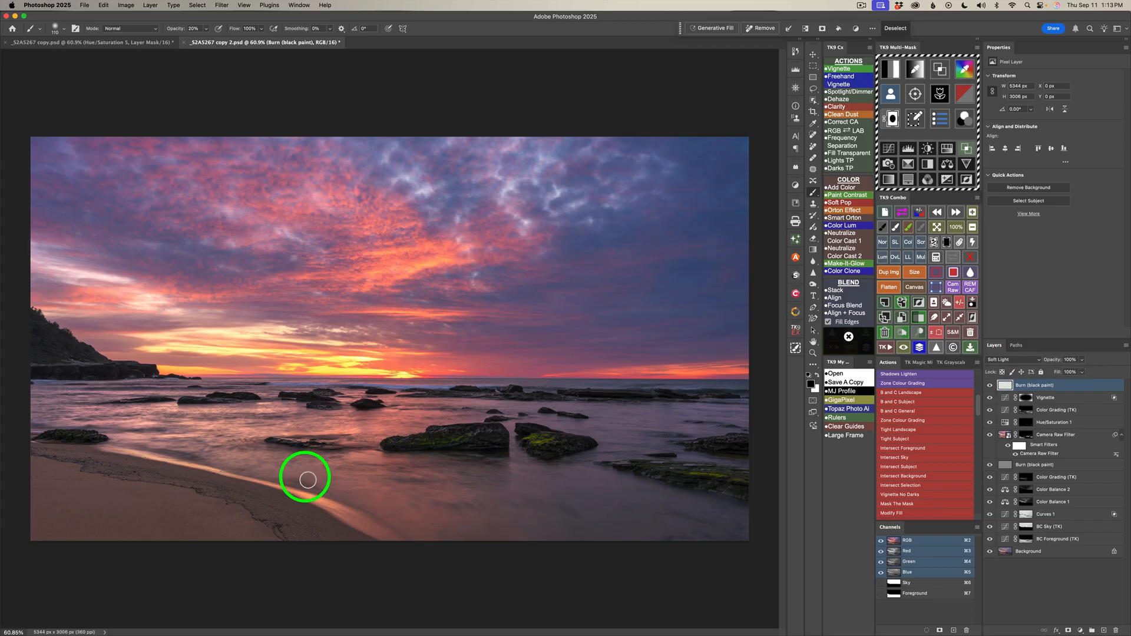
drag(299, 475, 312, 485)
key(1)
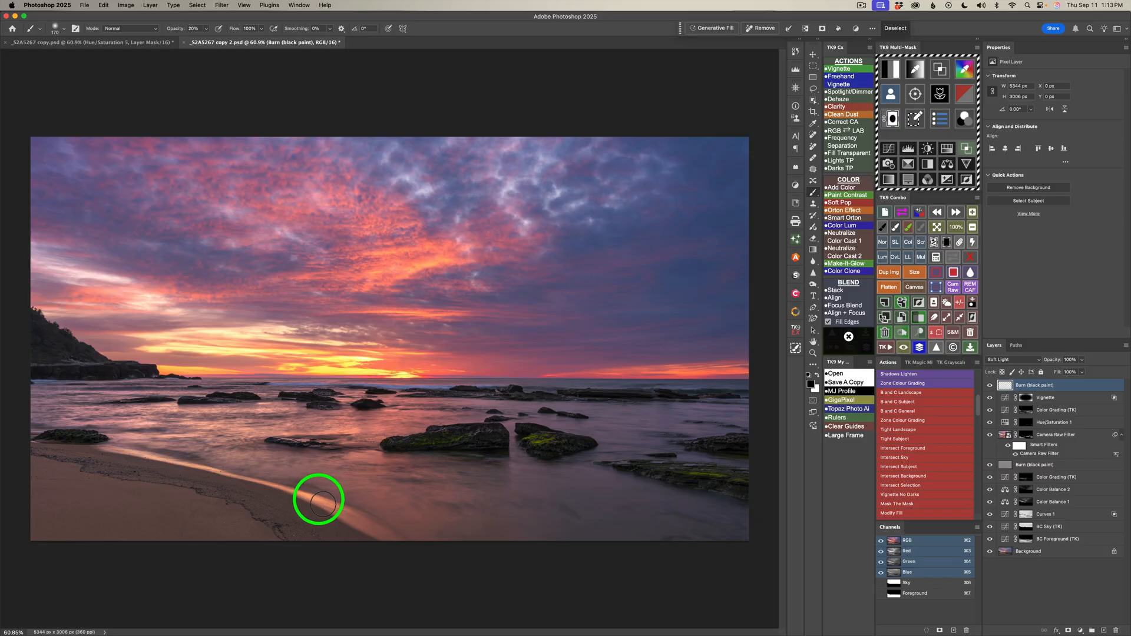
mouse_move(369, 531)
mouse_down()
mouse_move(379, 525)
mouse_move(232, 472)
mouse_move(391, 536)
mouse_move(245, 495)
mouse_up()
mouse_move(248, 496)
mouse_down()
mouse_move(361, 530)
mouse_move(297, 514)
mouse_move(256, 479)
mouse_move(346, 521)
mouse_move(315, 523)
mouse_move(255, 497)
mouse_move(359, 523)
mouse_move(212, 480)
mouse_move(202, 467)
mouse_move(218, 469)
mouse_move(86, 459)
mouse_move(161, 462)
mouse_move(144, 457)
mouse_move(265, 481)
mouse_move(379, 535)
mouse_move(237, 480)
mouse_move(182, 545)
mouse_up()
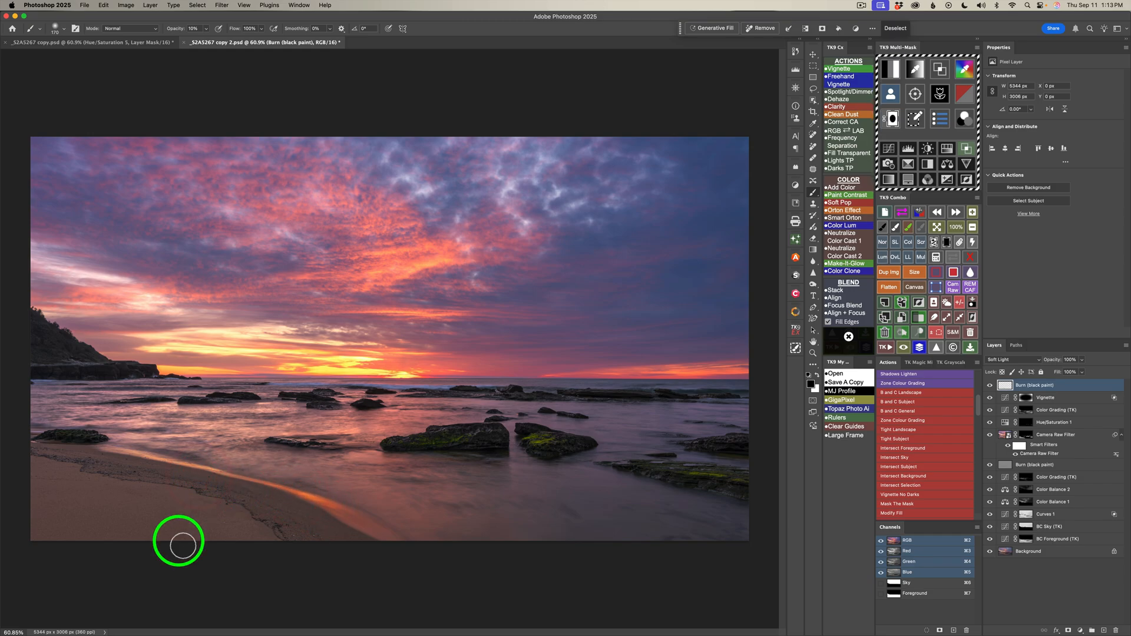
Load the new burn layer's painted pixels as a selection, add a Hue/Saturation layer with saturation -56, and compare with both layers hidden
click(1027, 390)
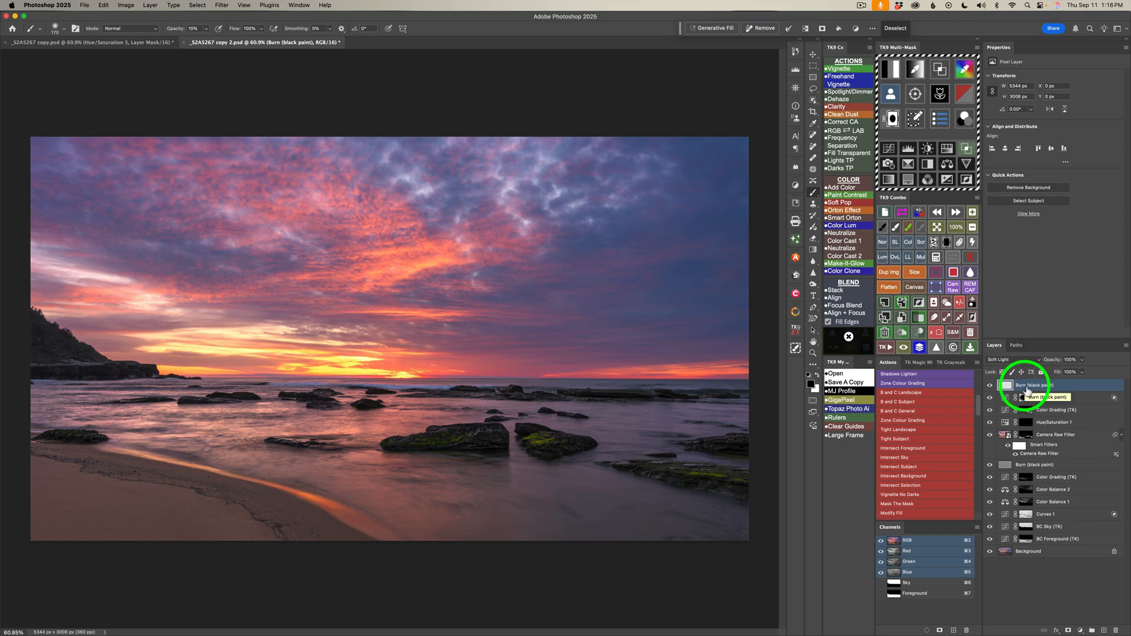
drag(1027, 390, 1006, 389)
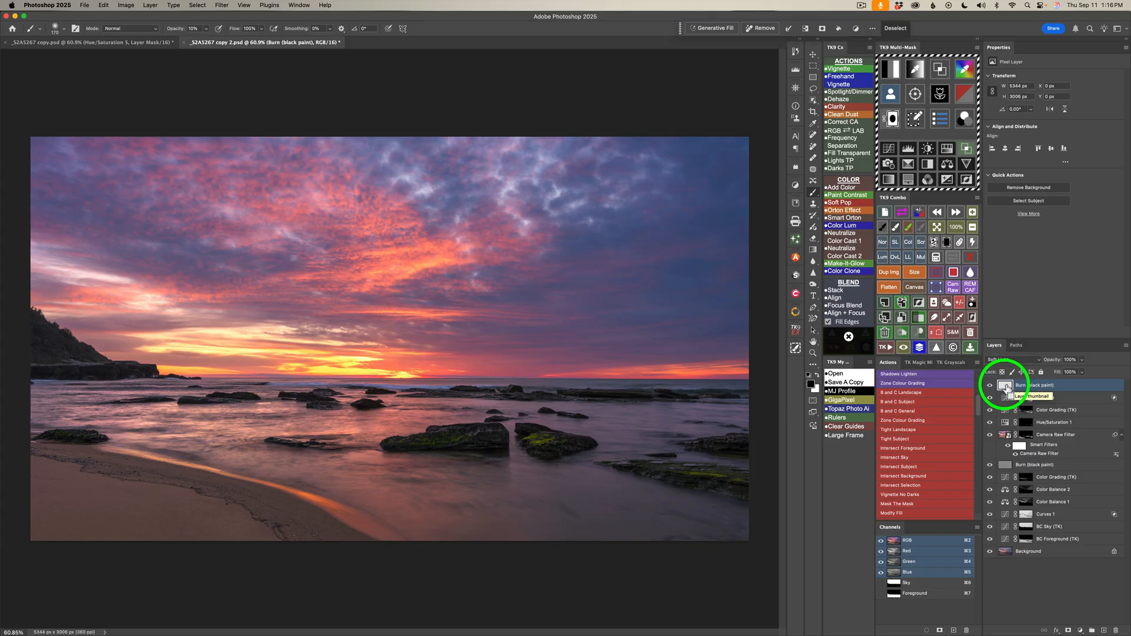
super+click(1006, 389)
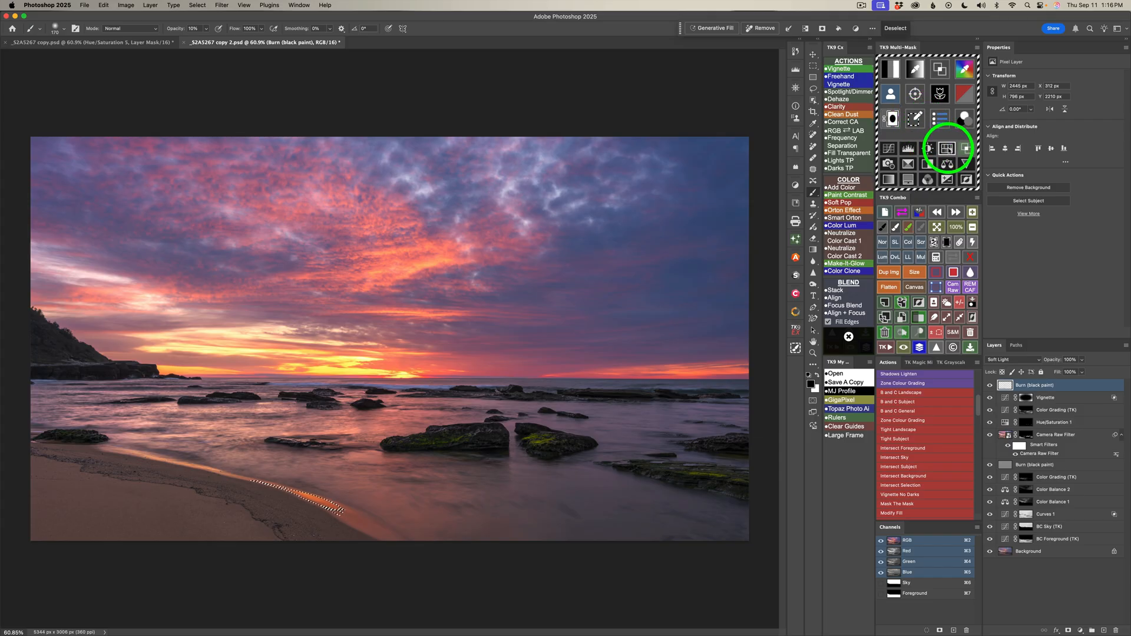
click(948, 149)
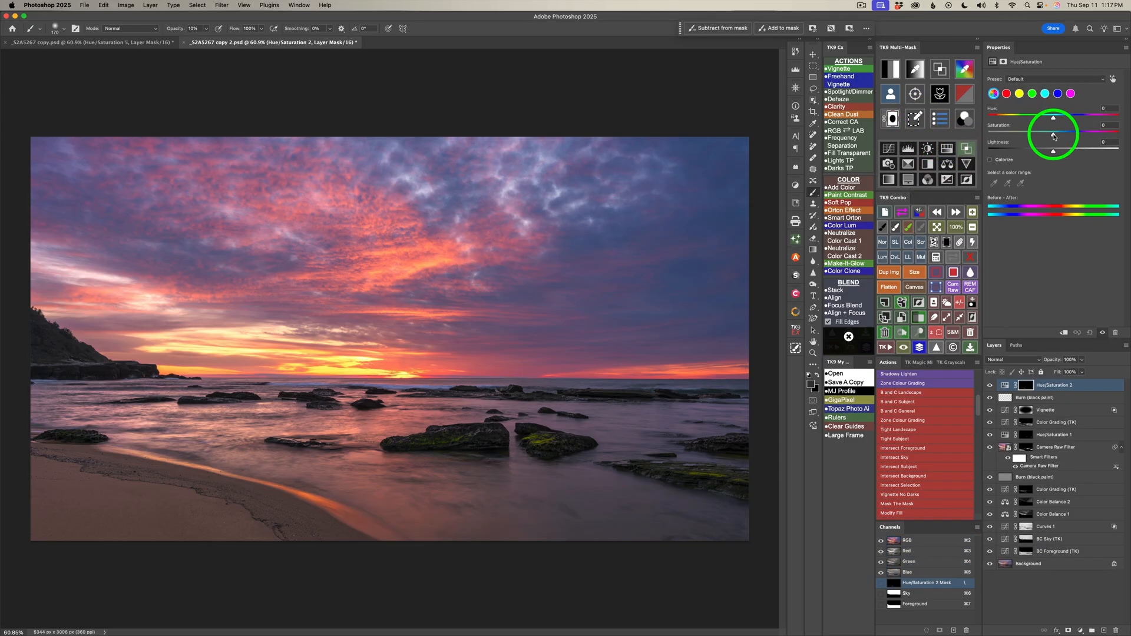
drag(1053, 136, 1021, 137)
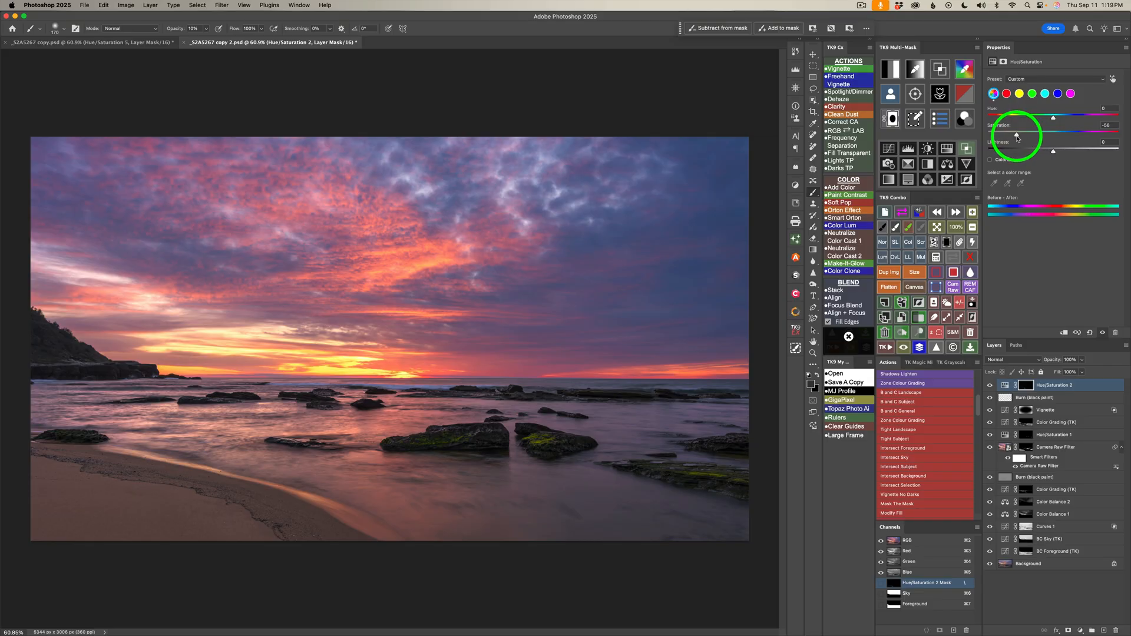
click(991, 398)
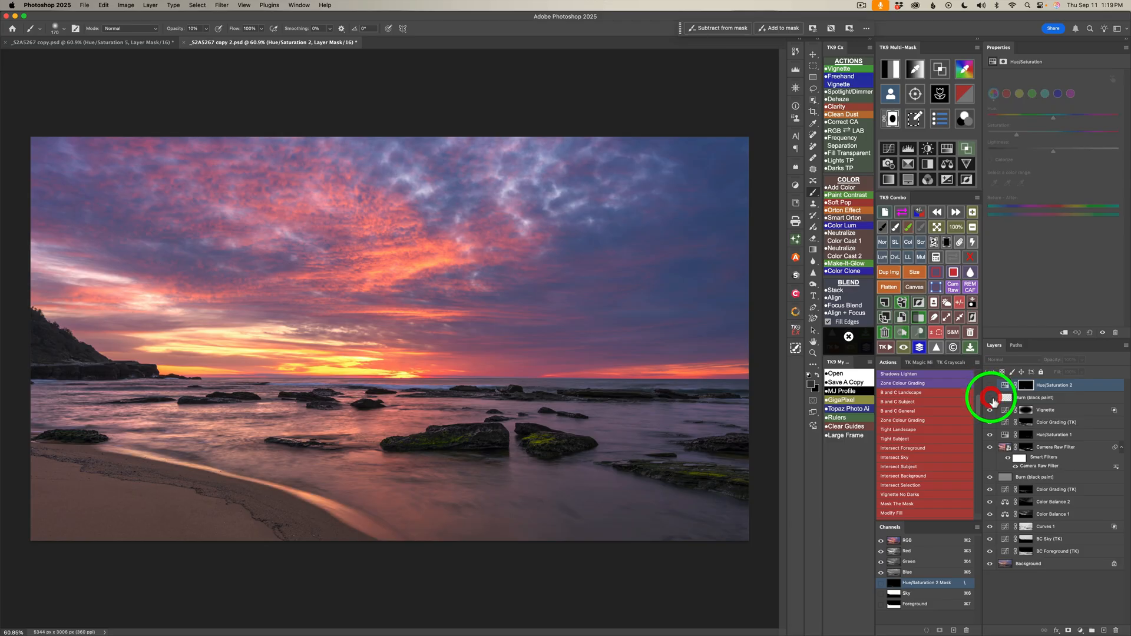
click(991, 399)
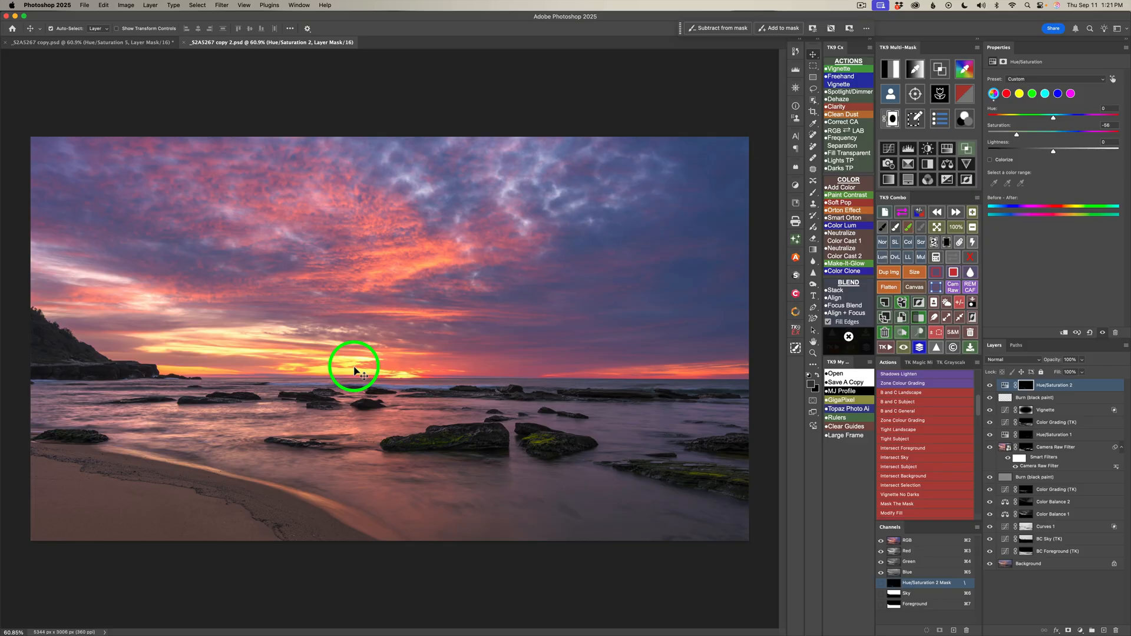
Generate a Lights 4 luminosity mask isolating the brightest highlights
click(895, 66)
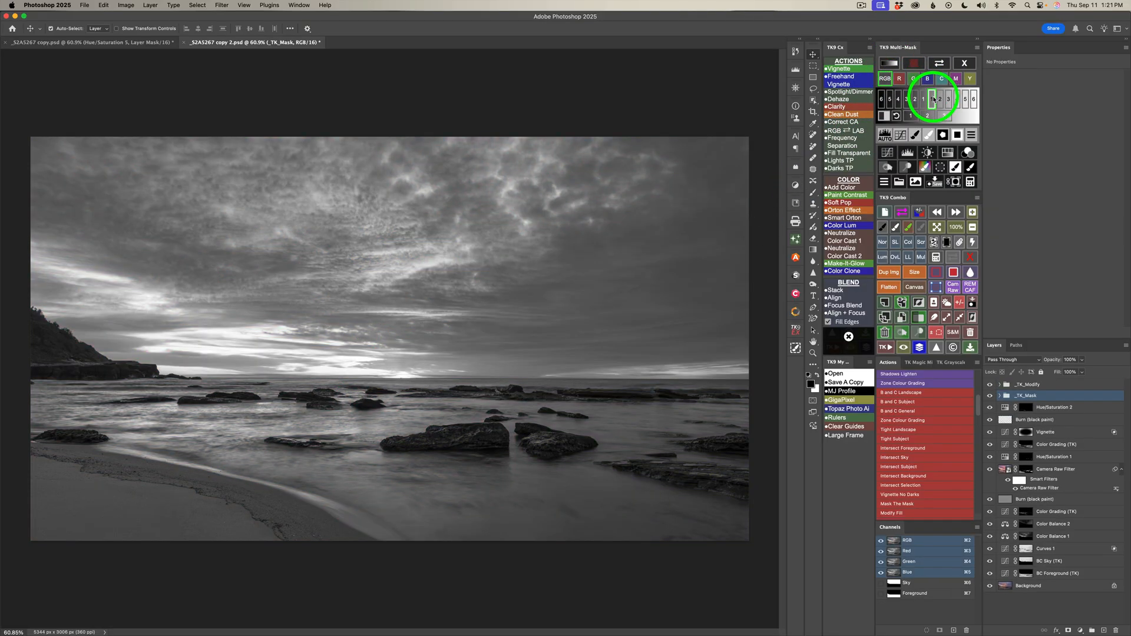
click(948, 99)
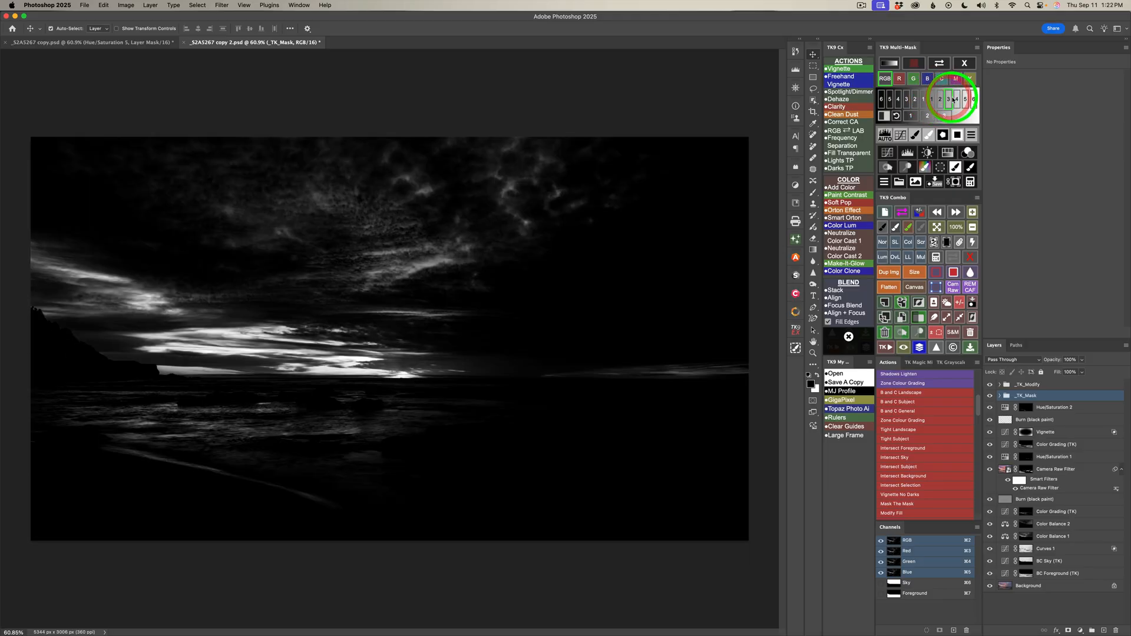
click(957, 99)
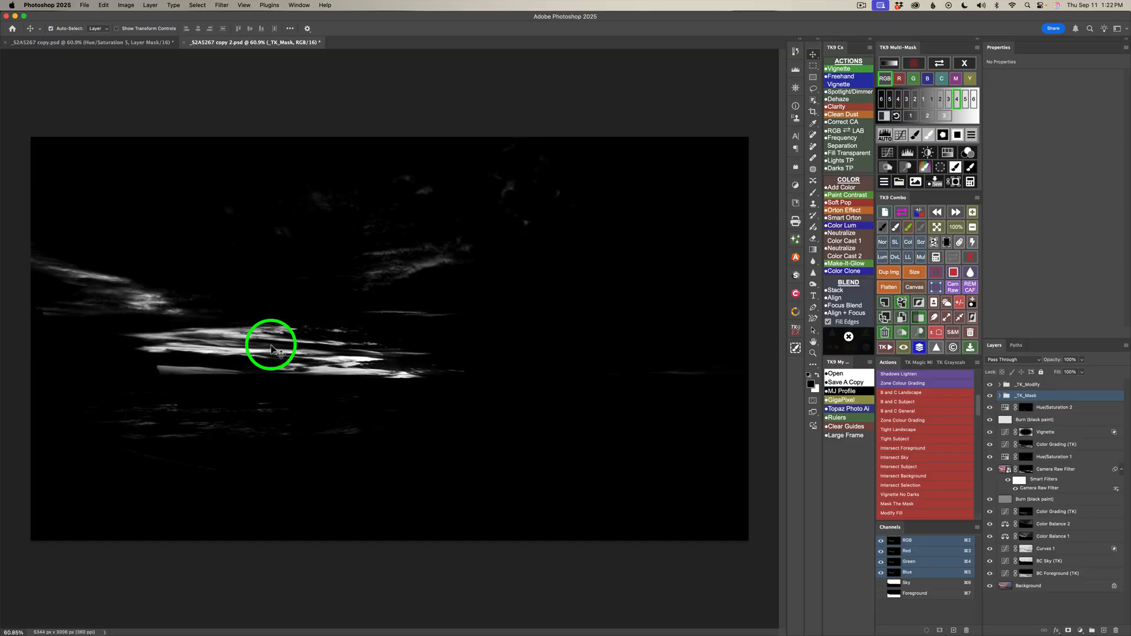
Lasso the bright cloud streaks just above the horizon and restrict the luminosity mask to that area
click(813, 89)
mouse_move(187, 321)
mouse_down()
mouse_move(106, 341)
mouse_move(156, 378)
mouse_move(245, 392)
mouse_move(477, 393)
mouse_move(442, 335)
mouse_move(189, 320)
mouse_up()
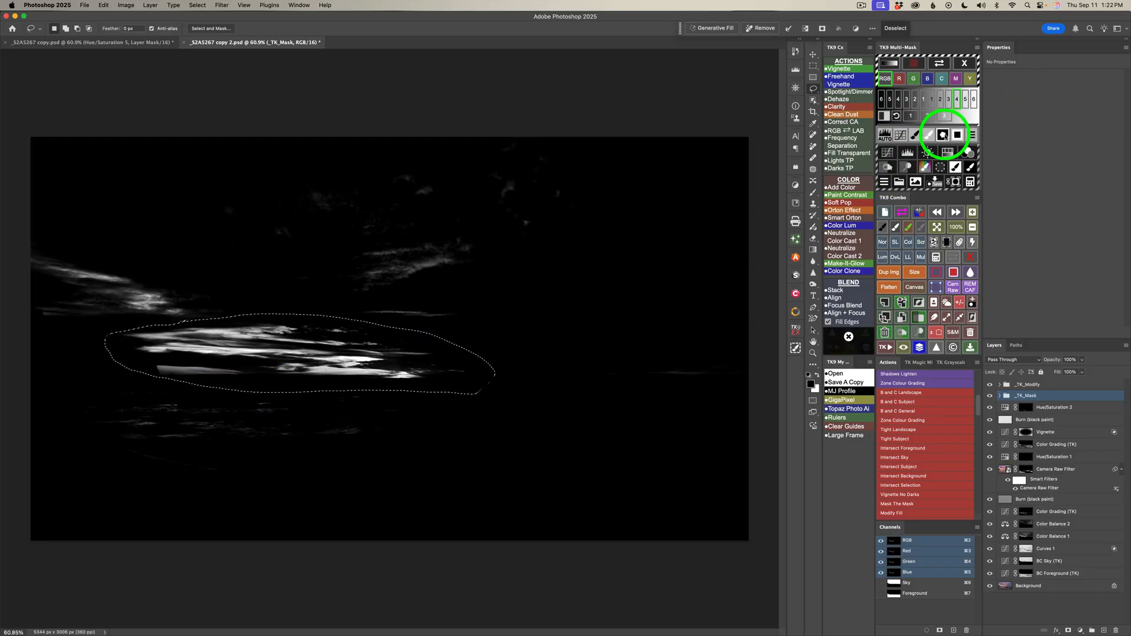
click(943, 136)
click(725, 213)
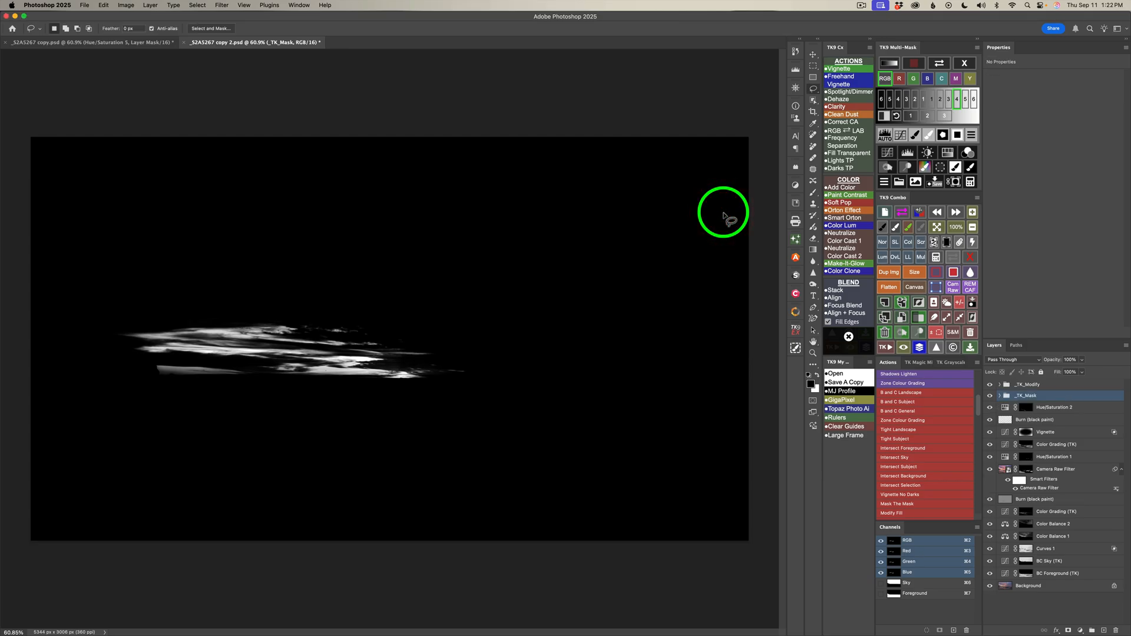
Apply the mask to a new Hue/Saturation layer with lightness +38 and saturation -15, and compare the image with that layer hidden
click(949, 157)
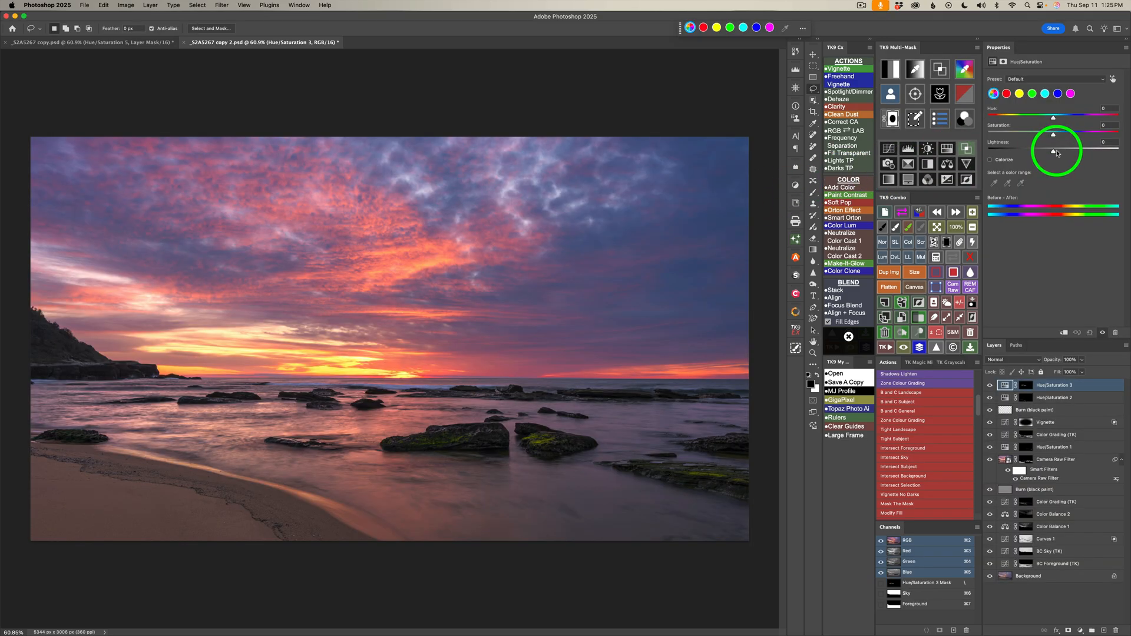
drag(1055, 152, 1079, 154)
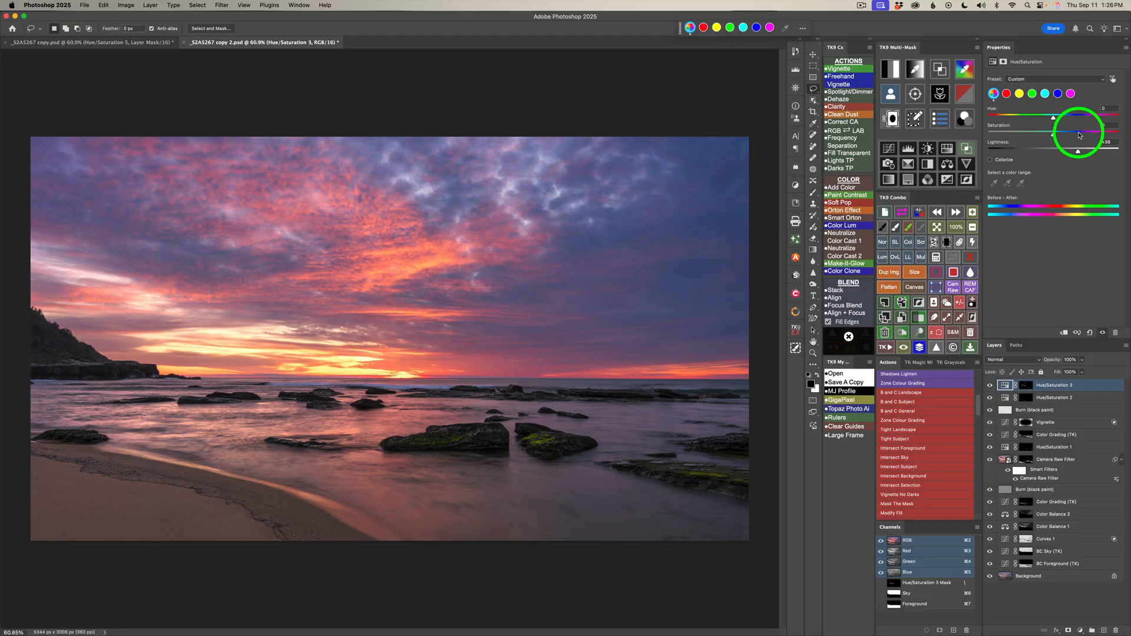
drag(1057, 140, 1043, 138)
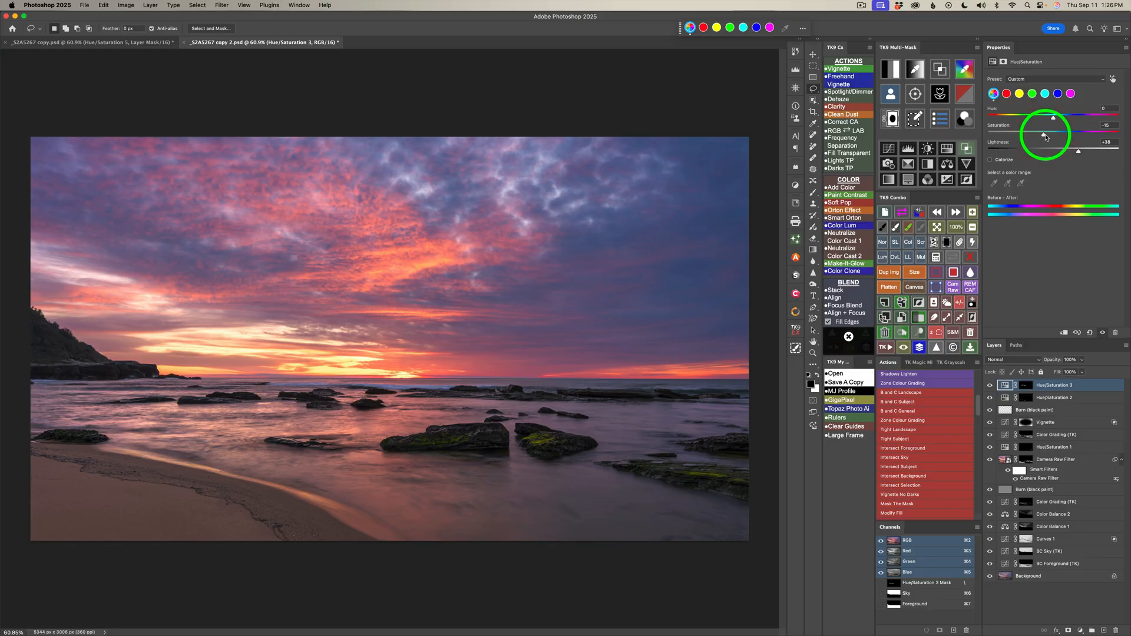
click(990, 385)
click(990, 385)
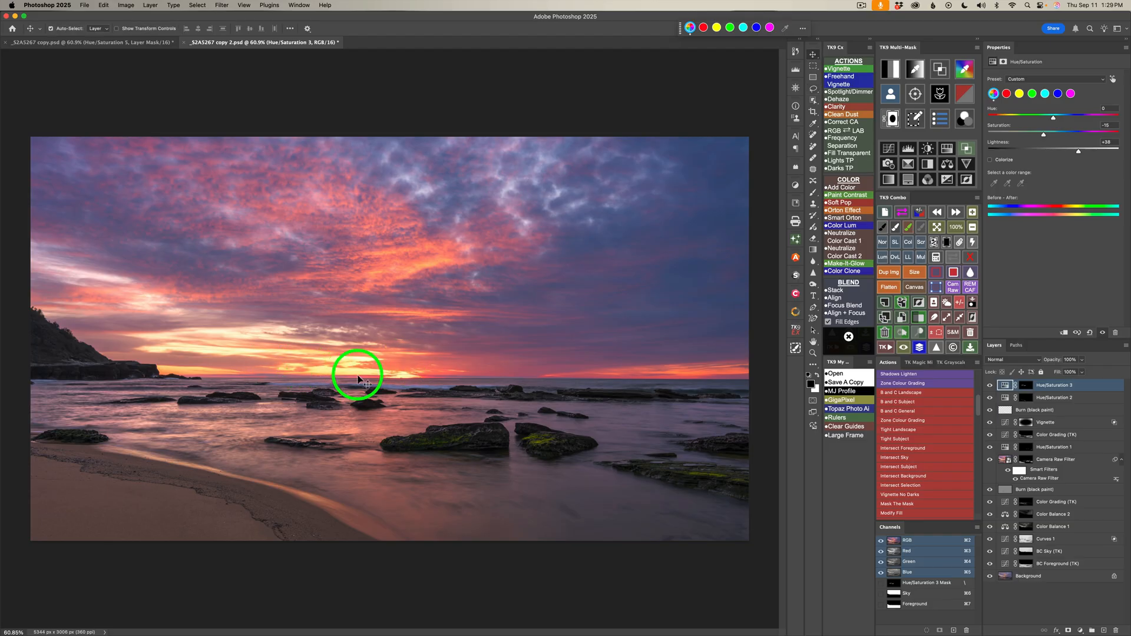
click(991, 387)
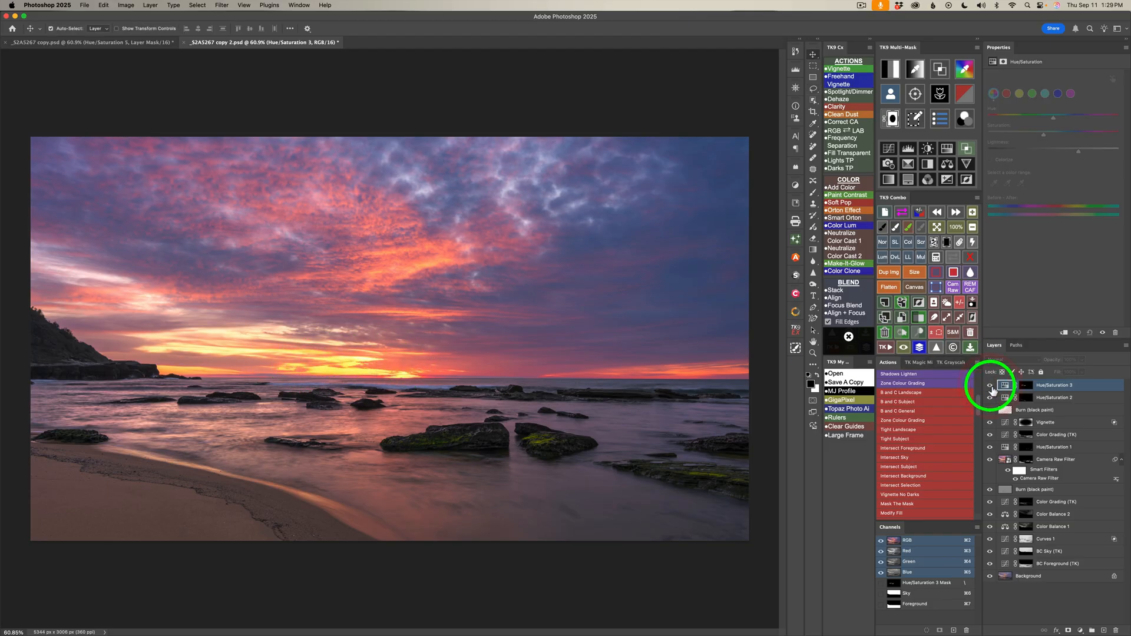
click(991, 386)
Compare the finished edit with the original by hiding all layers above the Background and restoring them
click(889, 420)
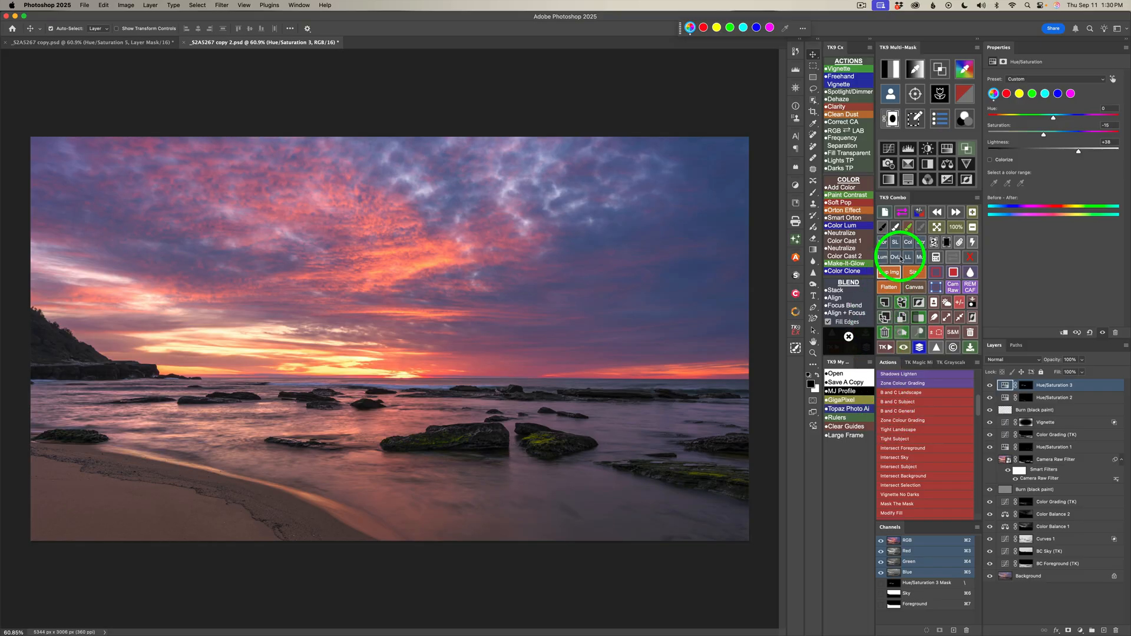
click(919, 349)
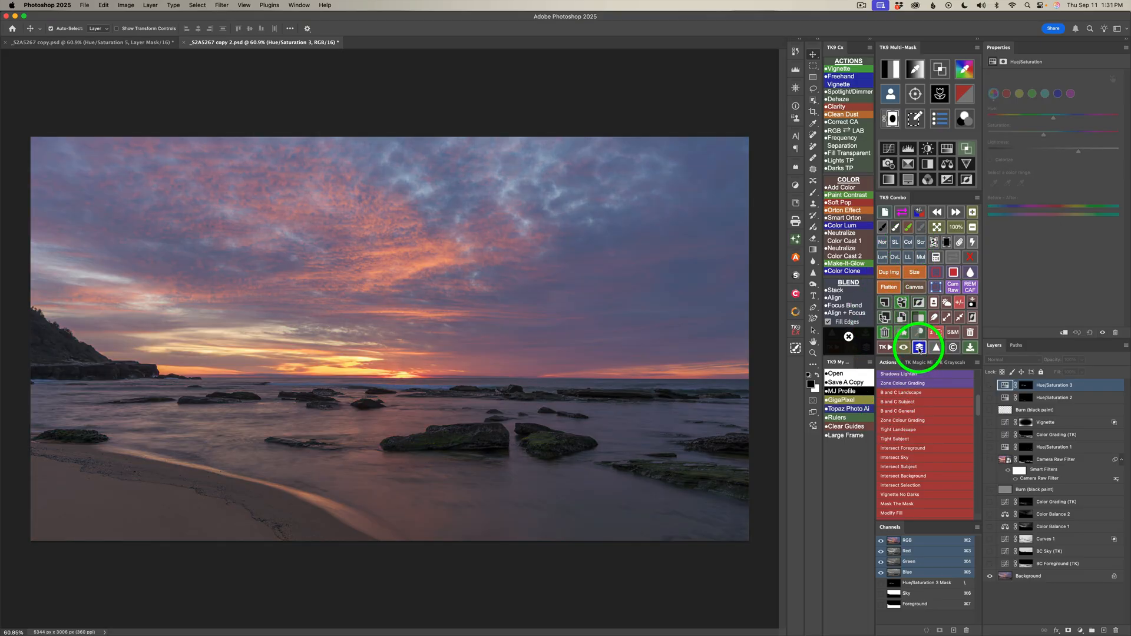
click(919, 348)
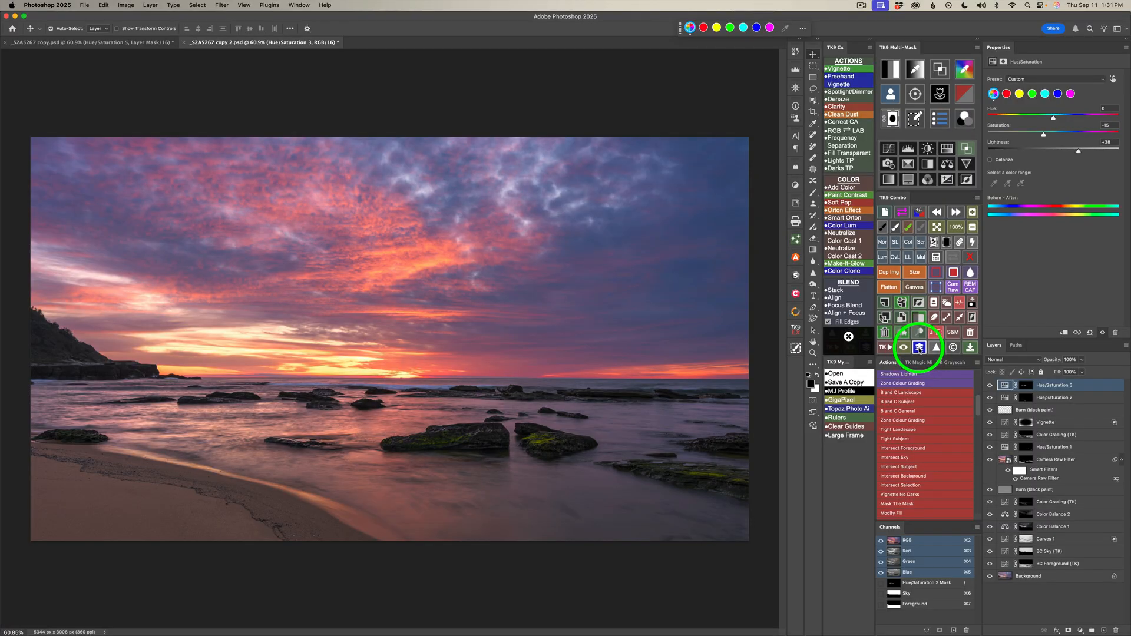